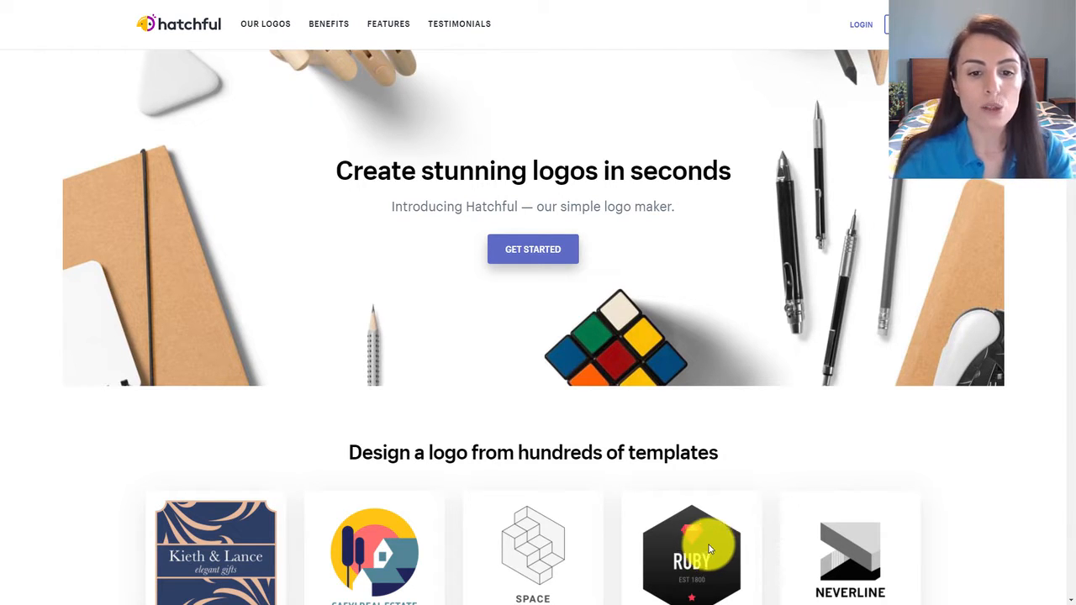
# Start a new logo and choose Fashion as the business space, continuing to the visual styles.
pyautogui.click(507, 253)
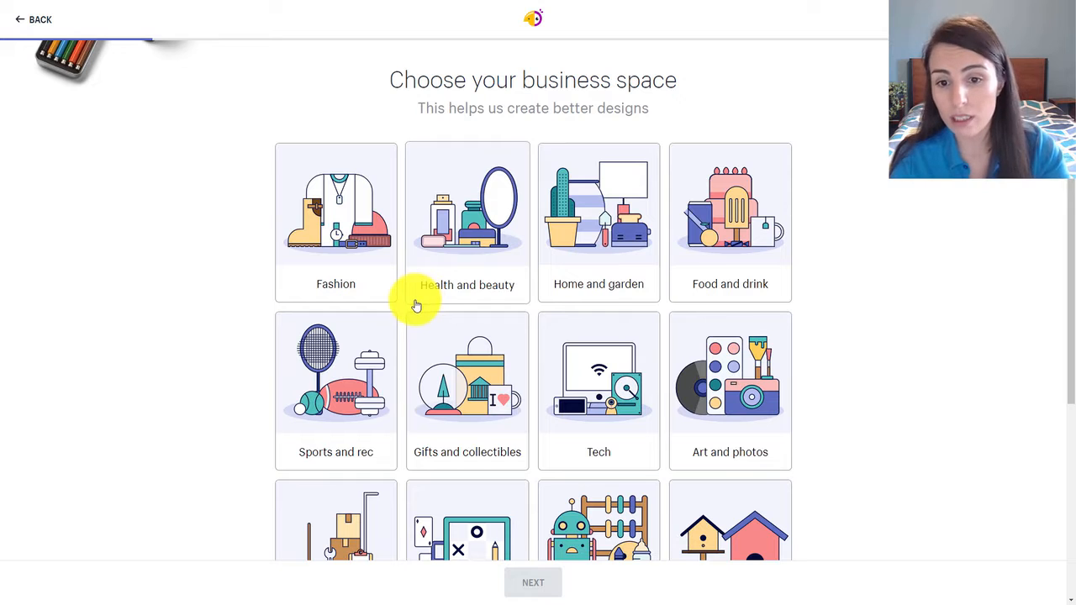
pyautogui.scroll(-2, 596, 296)
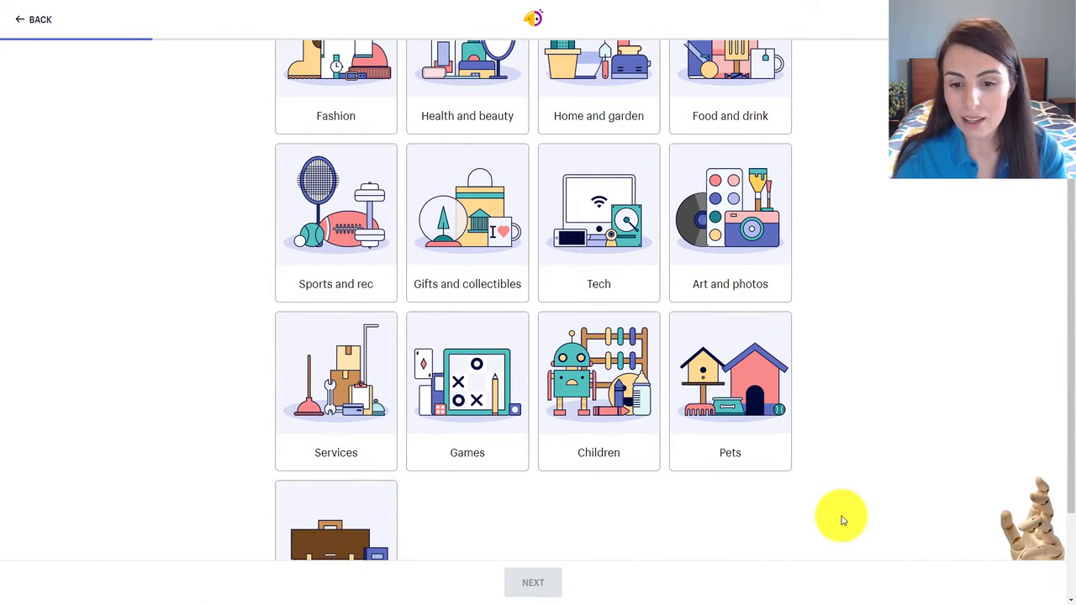
pyautogui.scroll(-2, 843, 520)
pyautogui.scroll(2, 611, 451)
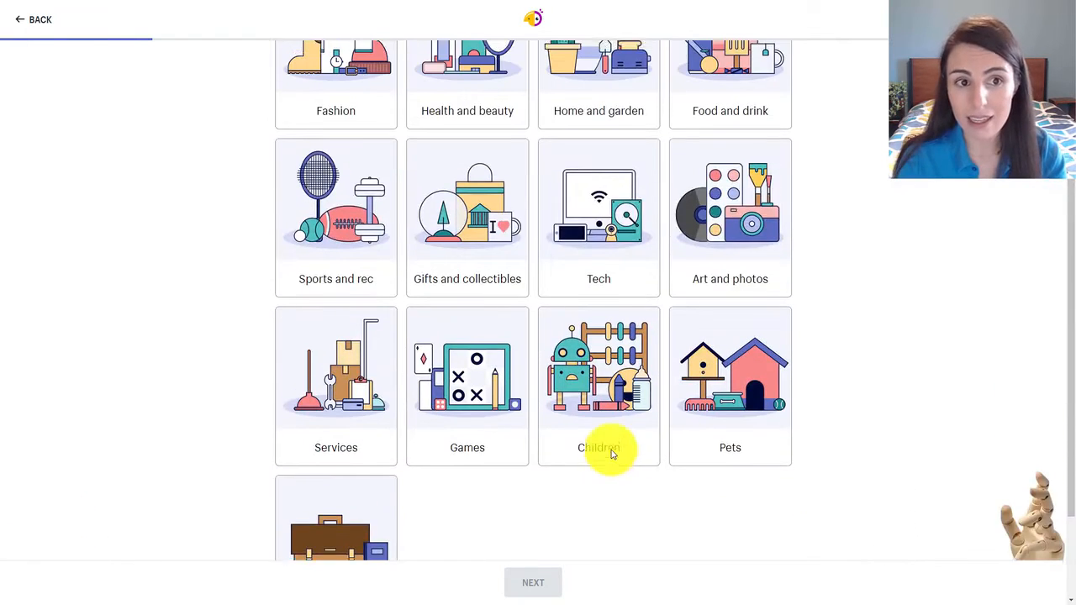
pyautogui.scroll(2, 606, 451)
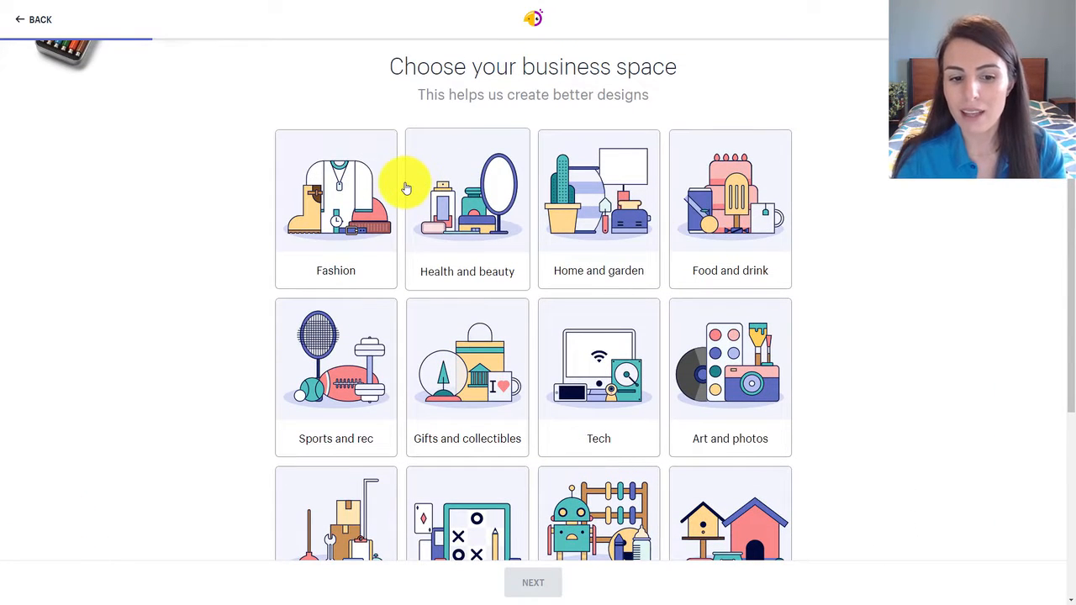
pyautogui.click(475, 420)
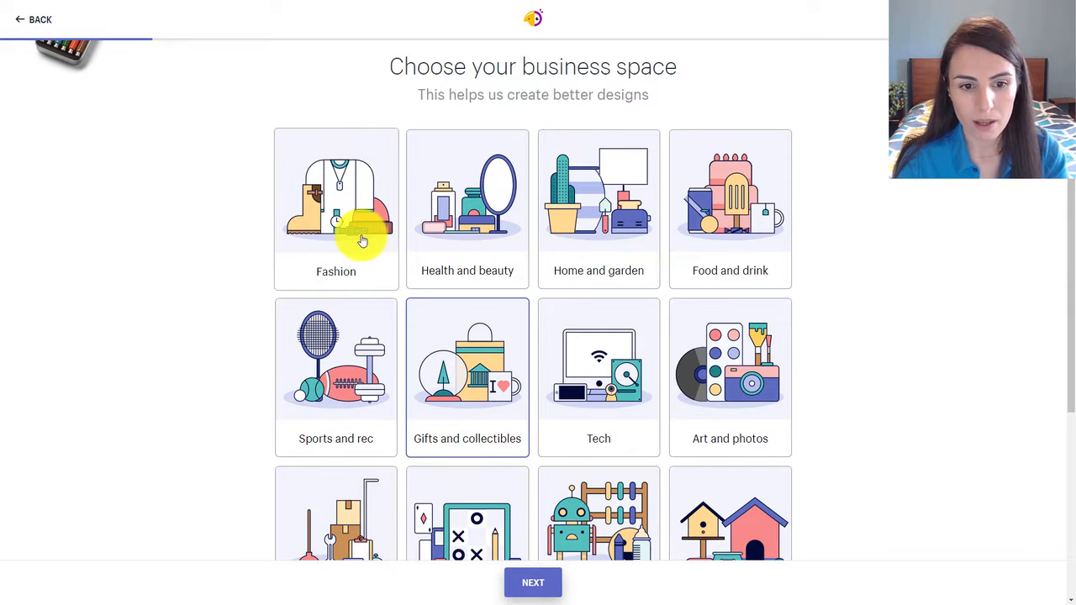
pyautogui.click(361, 241)
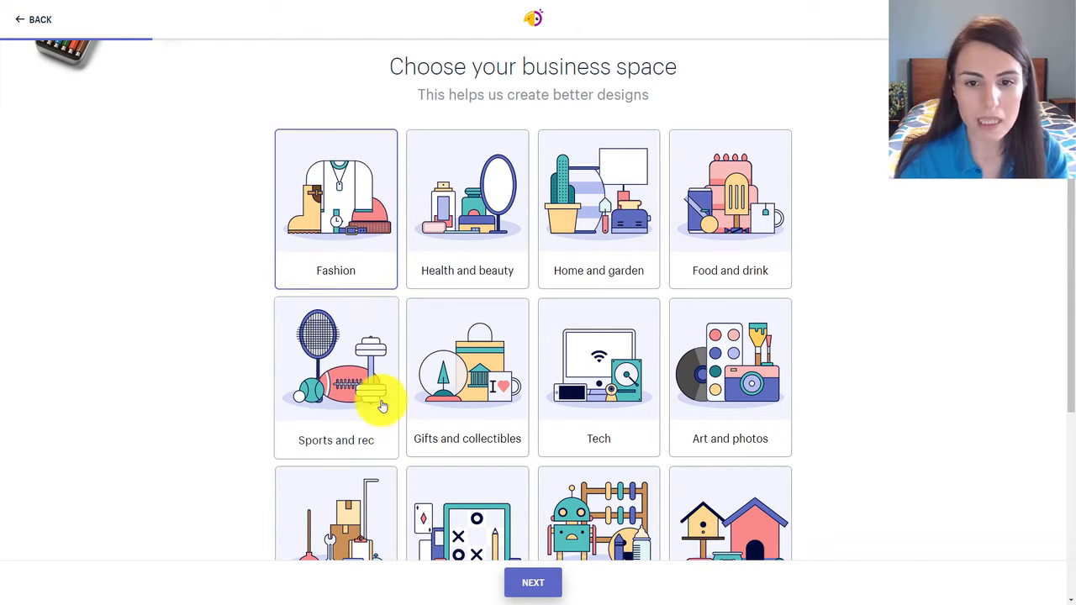
pyautogui.scroll(-2, 538, 354)
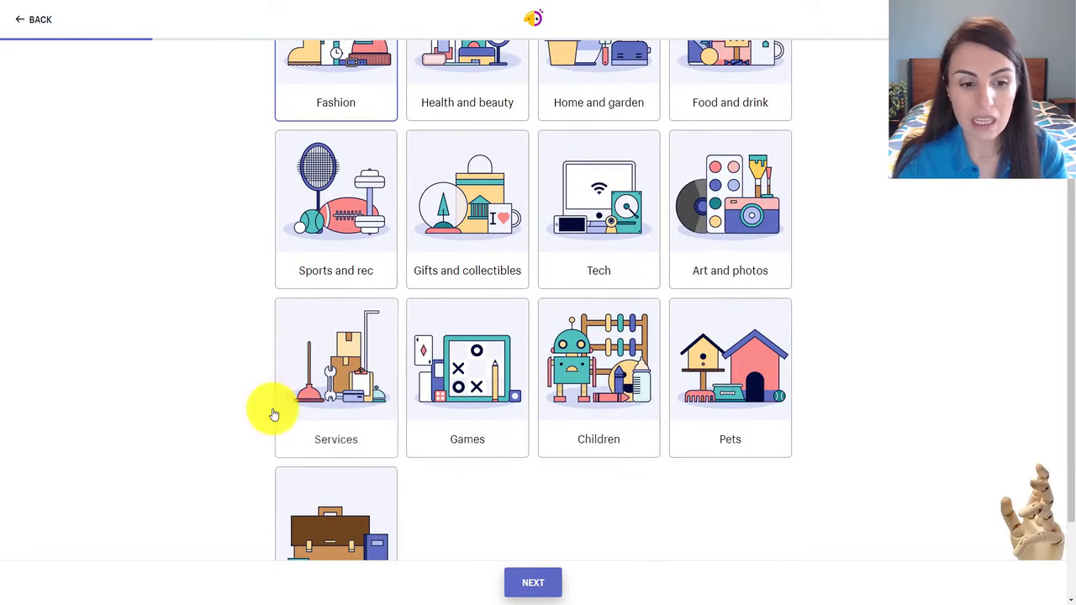
pyautogui.click(532, 586)
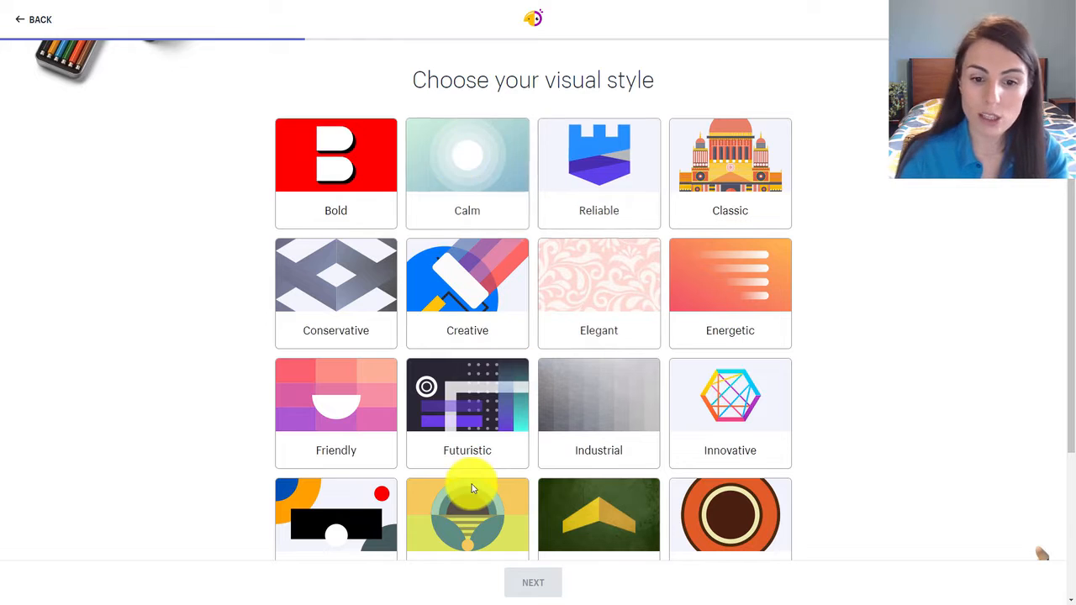
# Choose None of the above as the logo's visual style and continue to the business name.
pyautogui.scroll(-3, 479, 482)
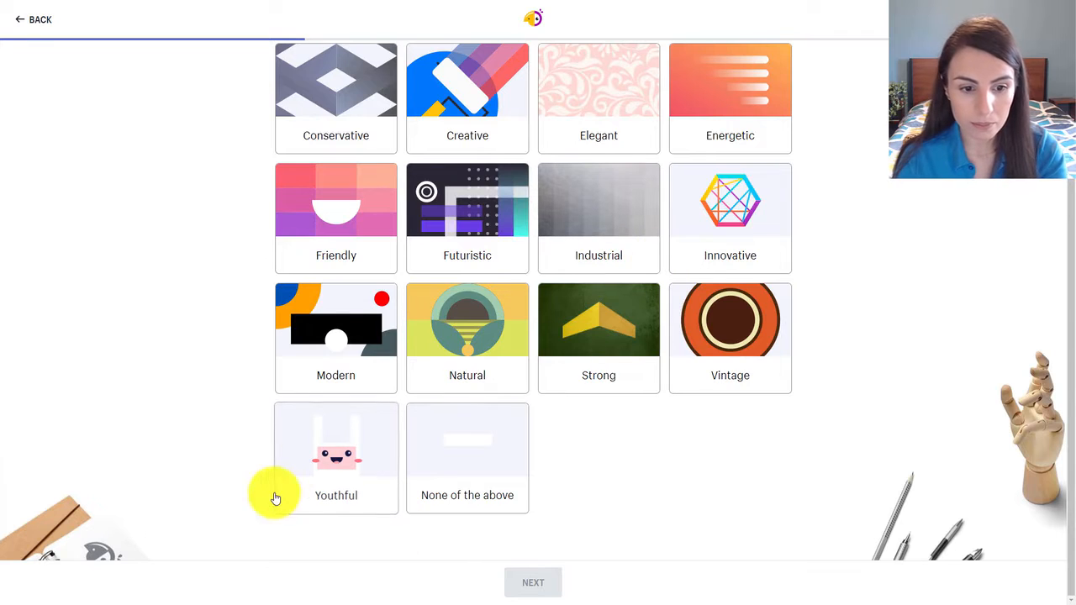
pyautogui.scroll(3, 455, 456)
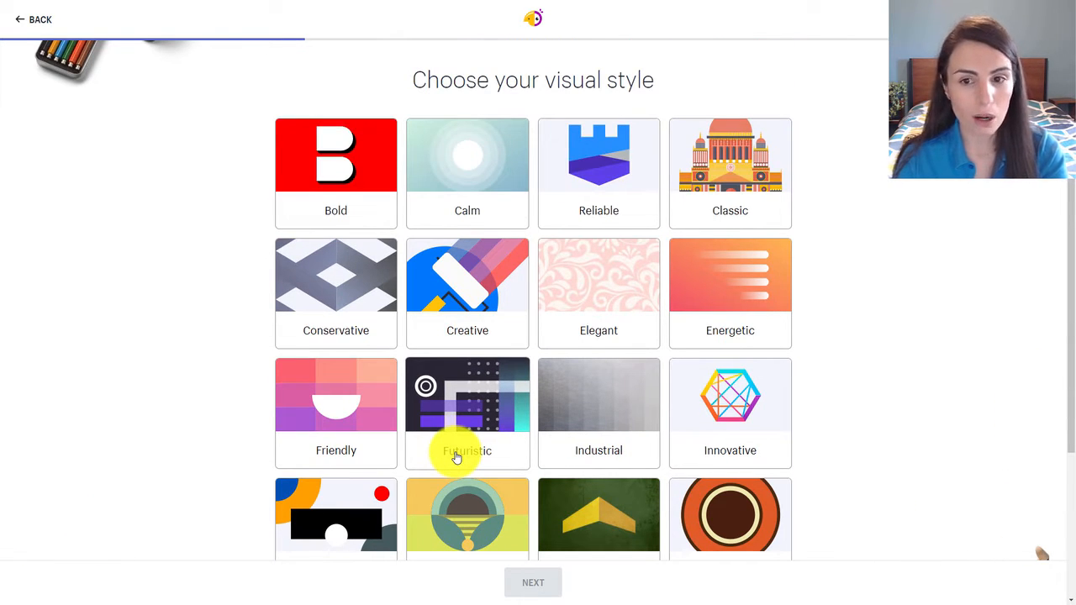
pyautogui.scroll(-3, 454, 458)
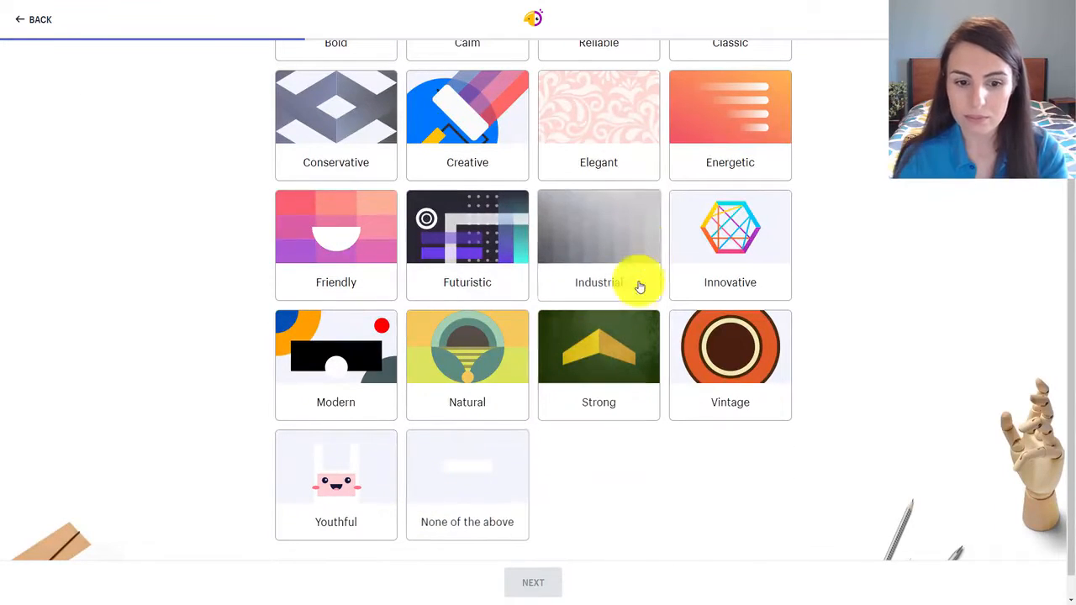
pyautogui.click(478, 448)
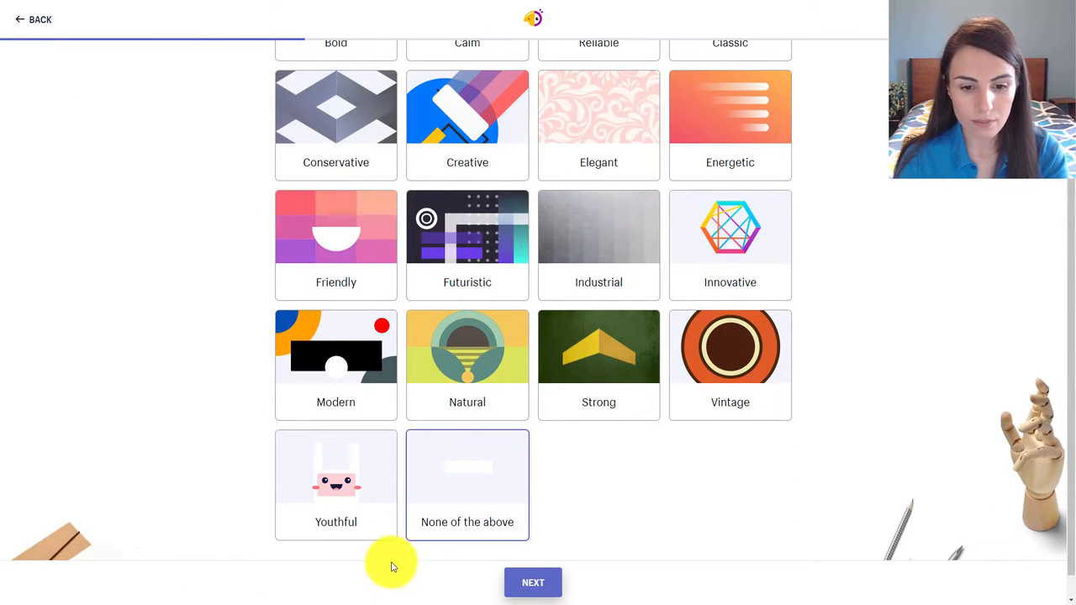
pyautogui.click(533, 582)
# Enter "Knitting and needles" as the business name, leave the slogan empty, and continue.
pyautogui.click(445, 155)
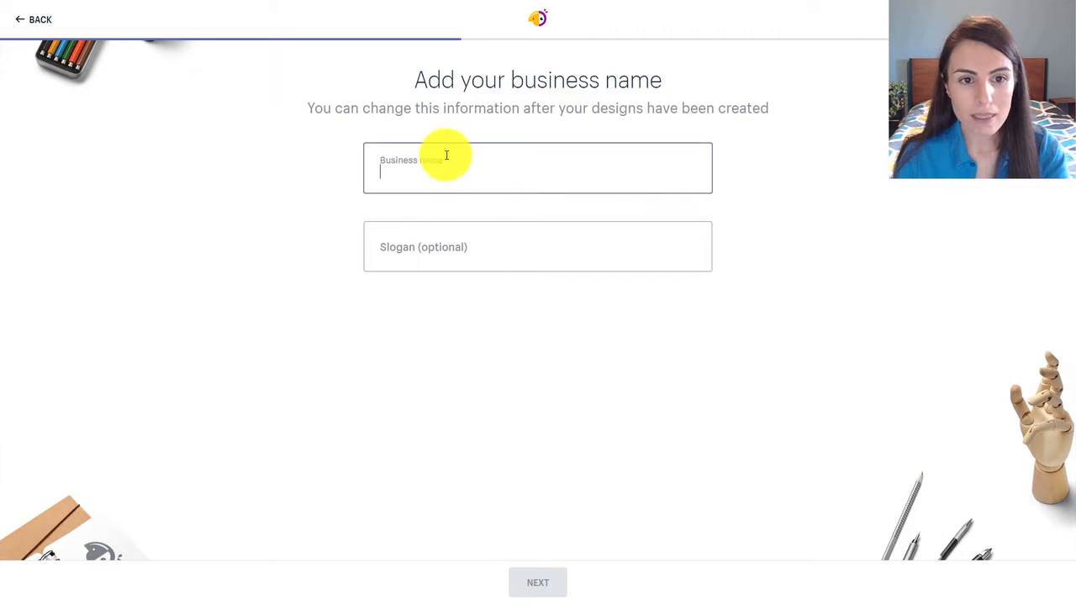
pyautogui.write('Knitting and needles')
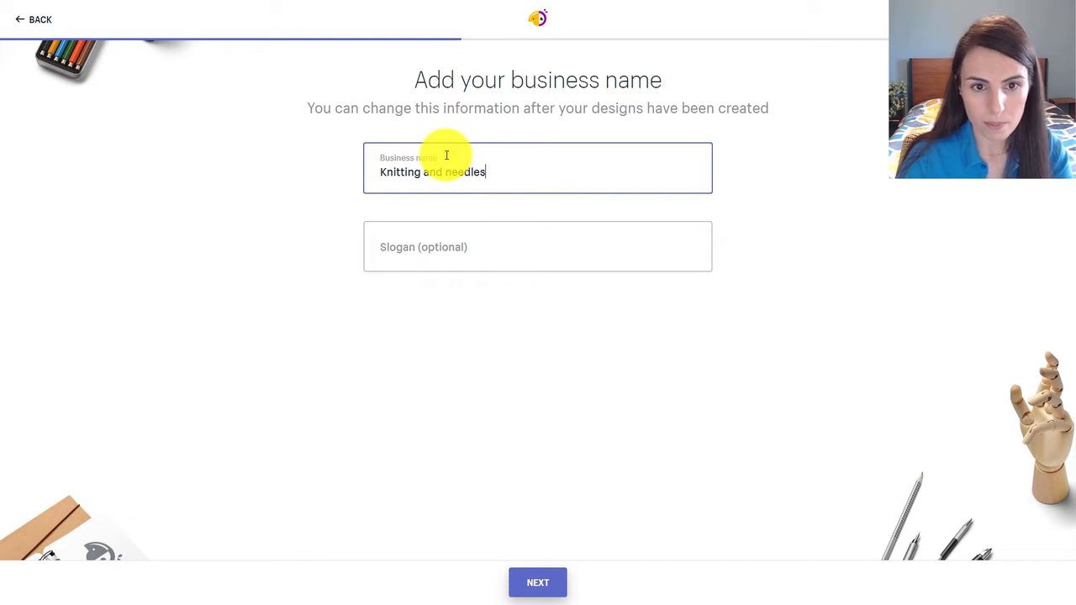
pyautogui.click(410, 250)
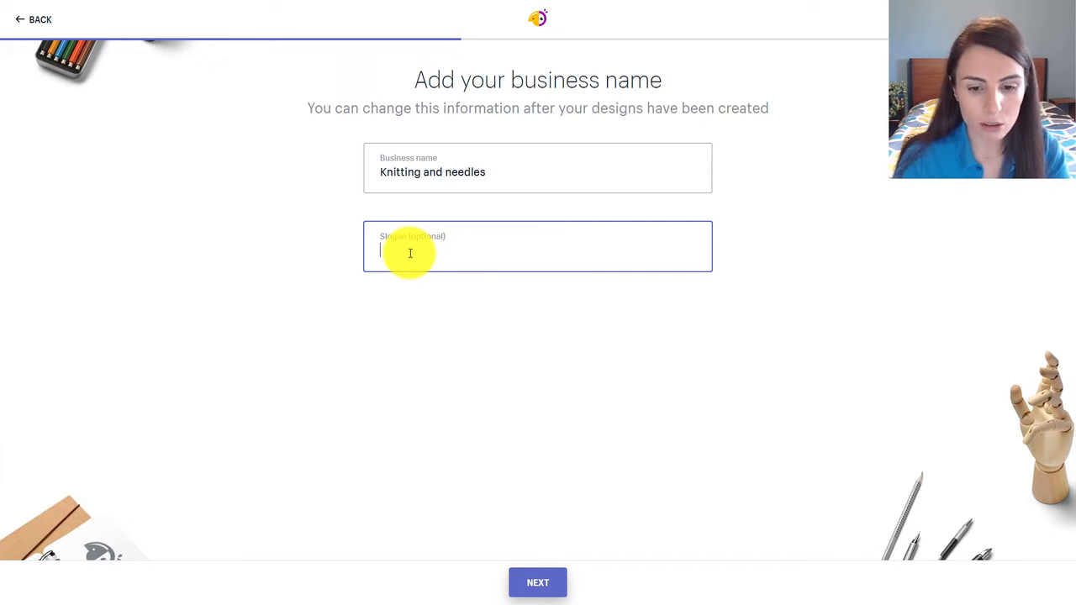
pyautogui.click(528, 584)
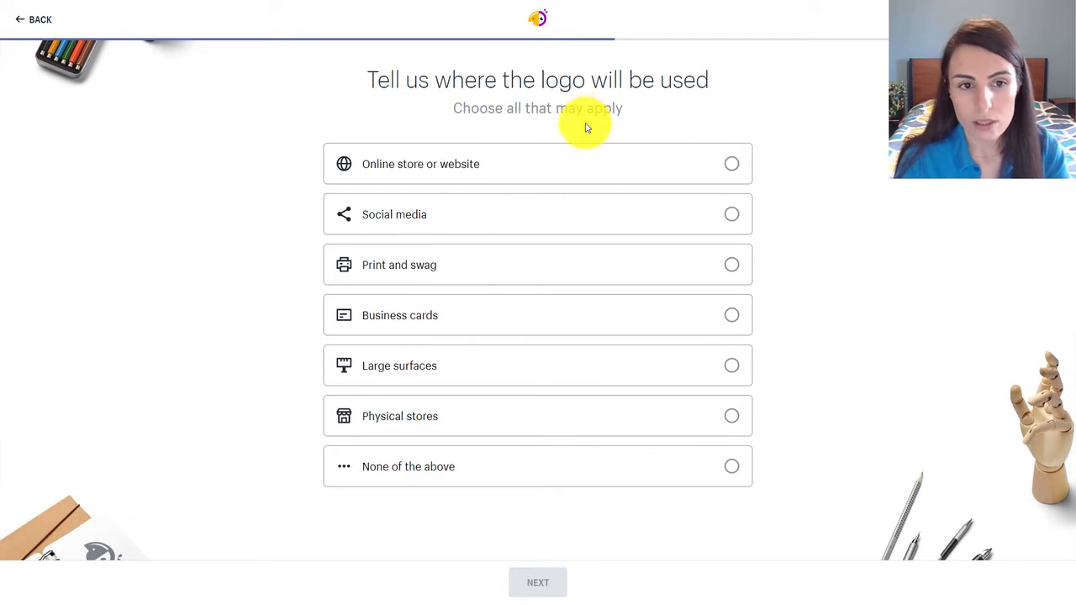
# Mark Online store or website and Social media as the places the logo will be used, and generate the logos.
pyautogui.click(744, 169)
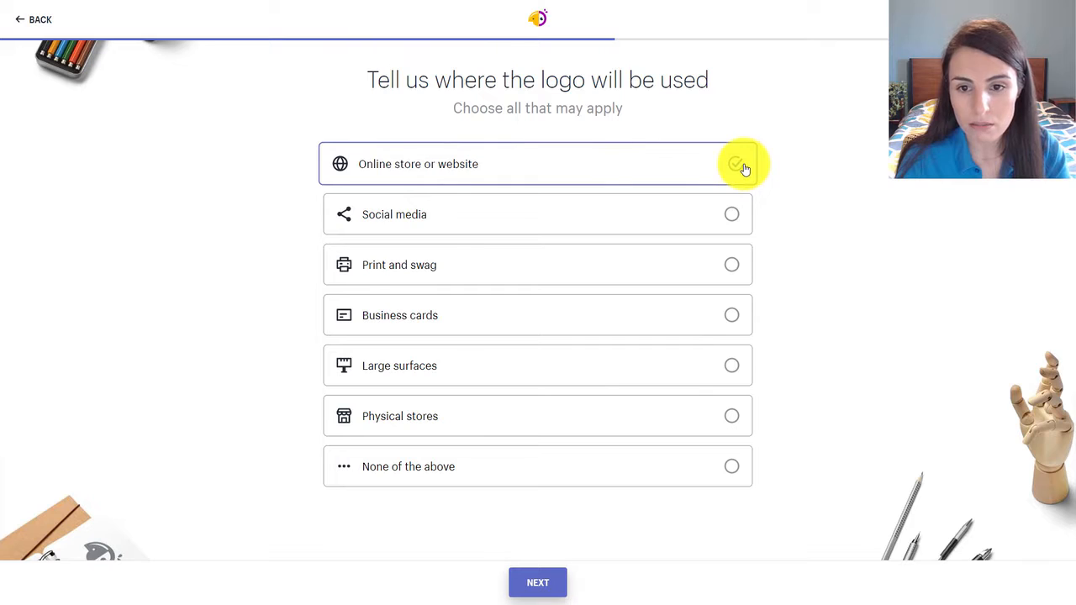
pyautogui.click(732, 214)
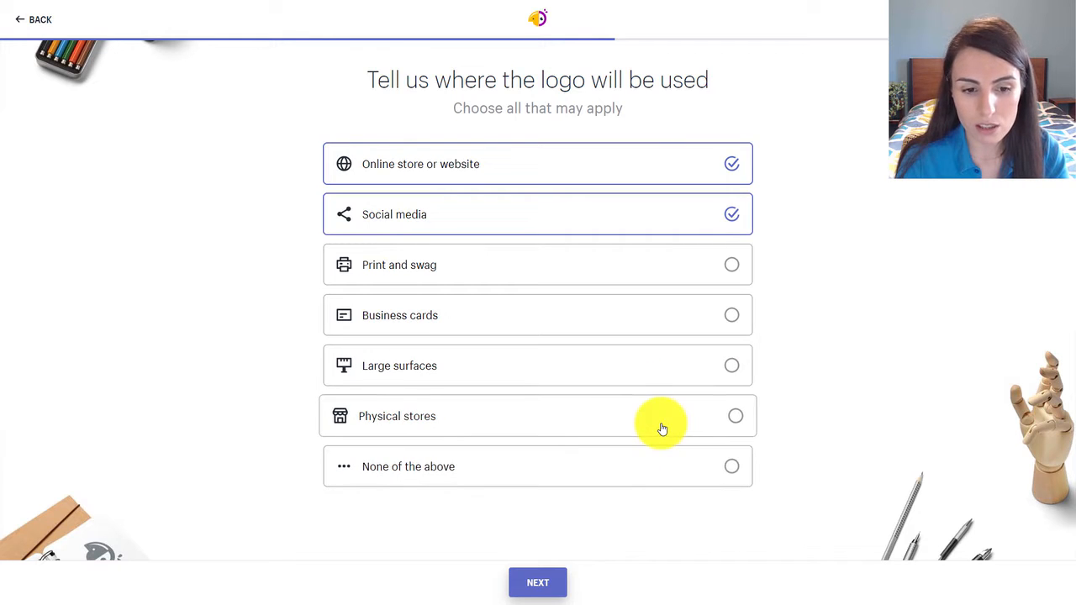
pyautogui.click(539, 583)
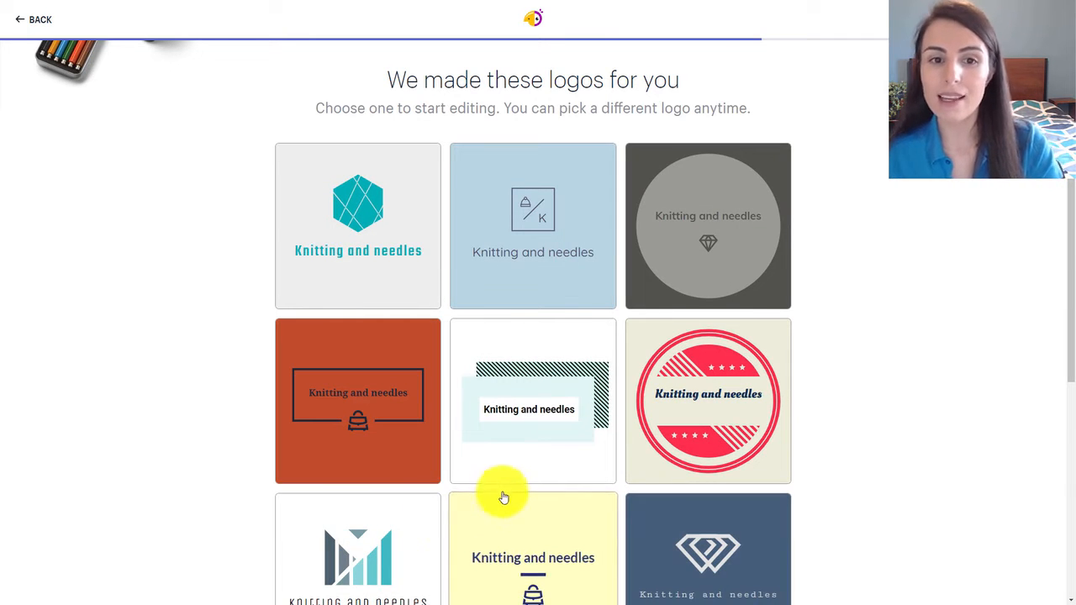
# Browse the generated logo templates to compare their layouts, symbols and colours for Knitting and needles.
pyautogui.scroll(-1, 483, 495)
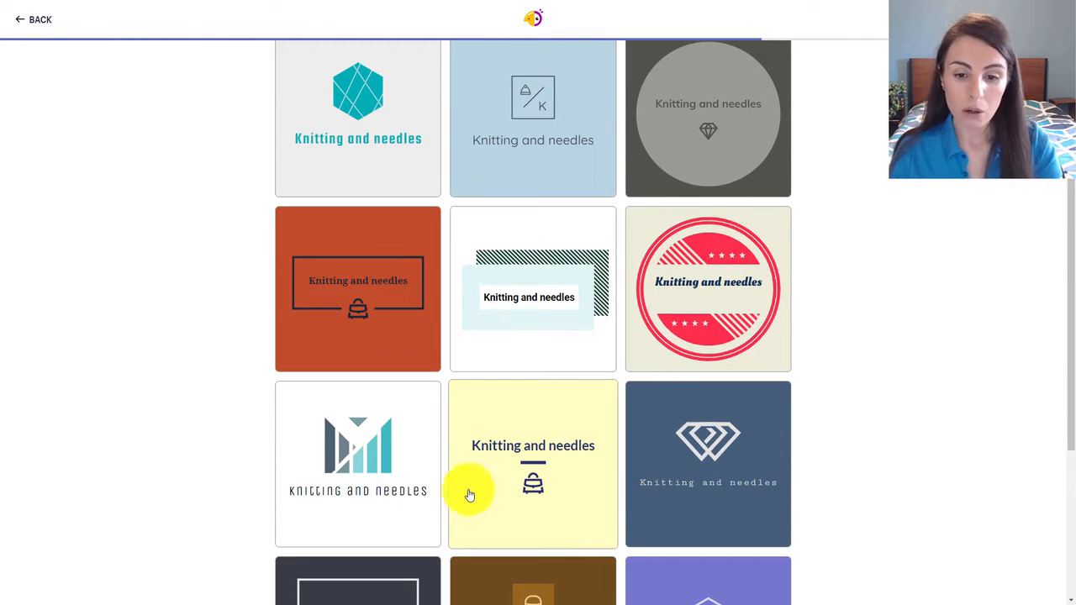
pyautogui.scroll(-2, 458, 504)
pyautogui.scroll(-3, 451, 509)
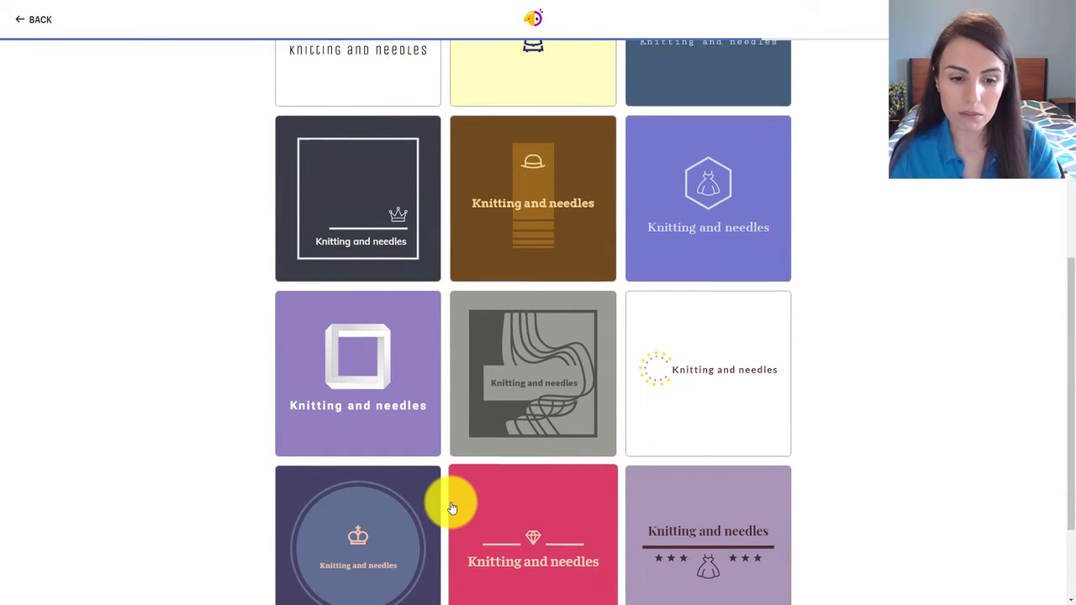
pyautogui.scroll(-1, 451, 509)
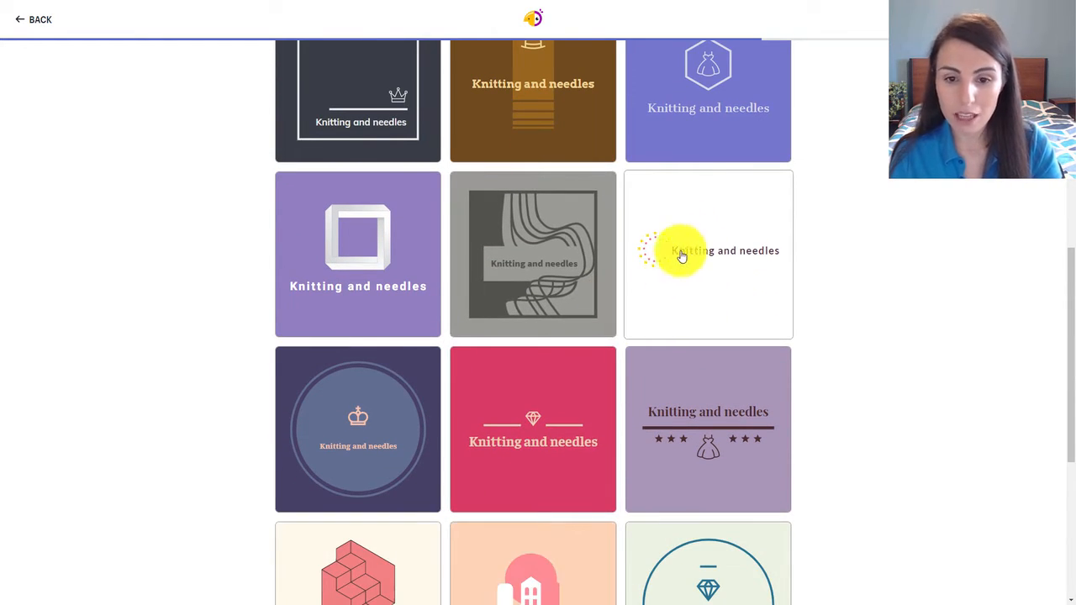
pyautogui.scroll(-1, 707, 305)
pyautogui.scroll(-1, 707, 306)
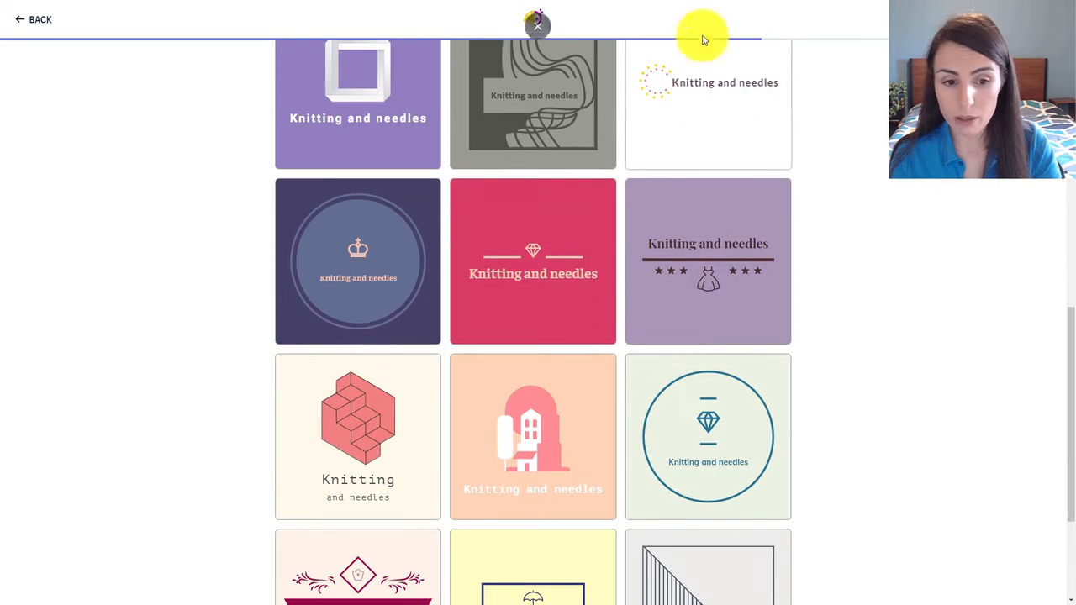
pyautogui.scroll(-2, 697, 115)
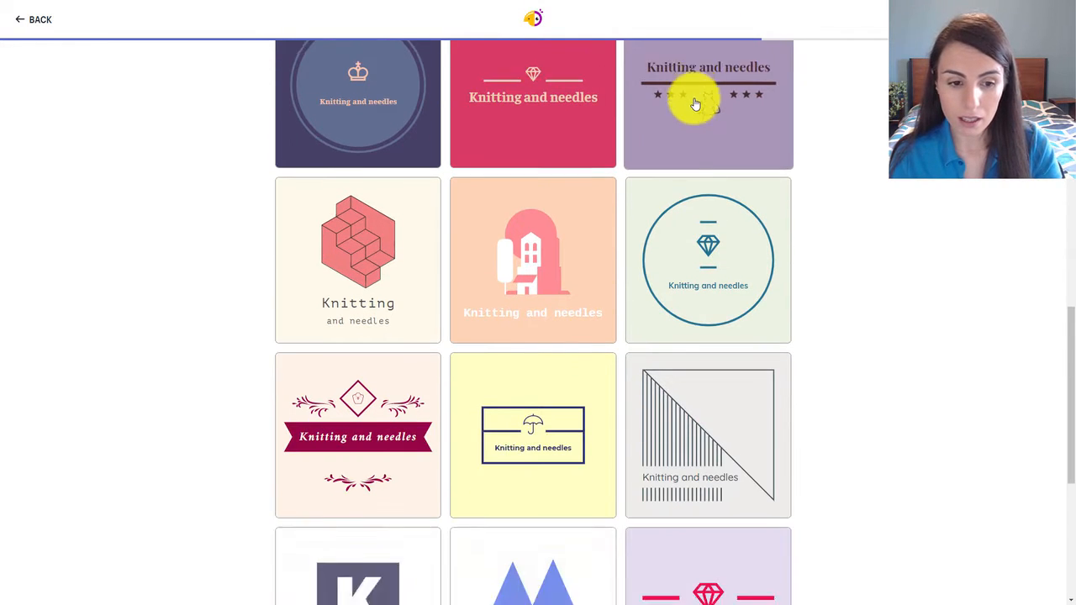
pyautogui.scroll(-2, 696, 104)
pyautogui.scroll(-2, 696, 104)
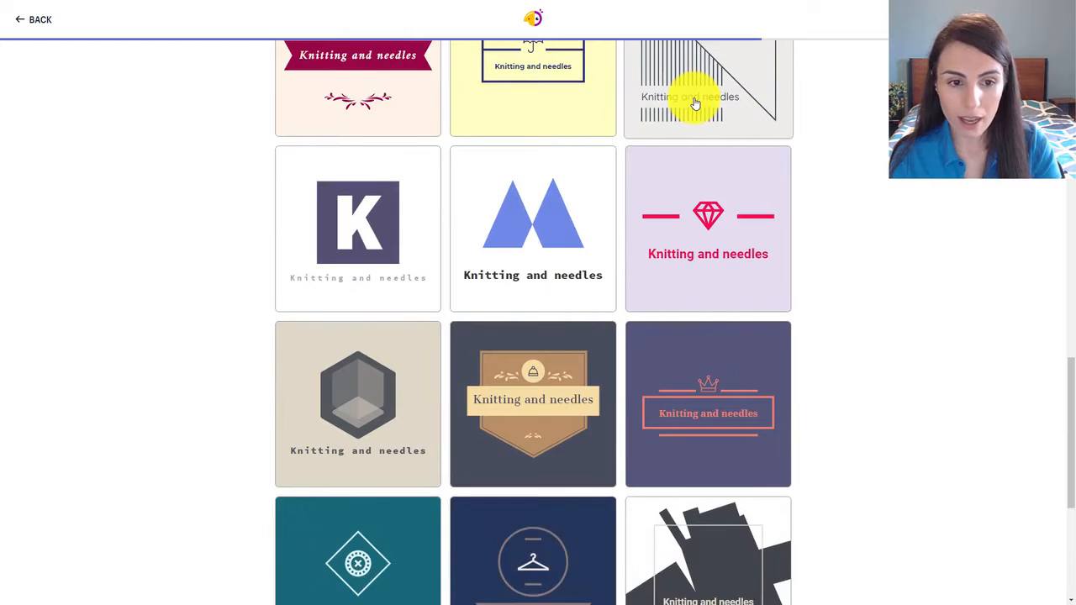
pyautogui.scroll(-2, 694, 101)
pyautogui.scroll(-3, 675, 112)
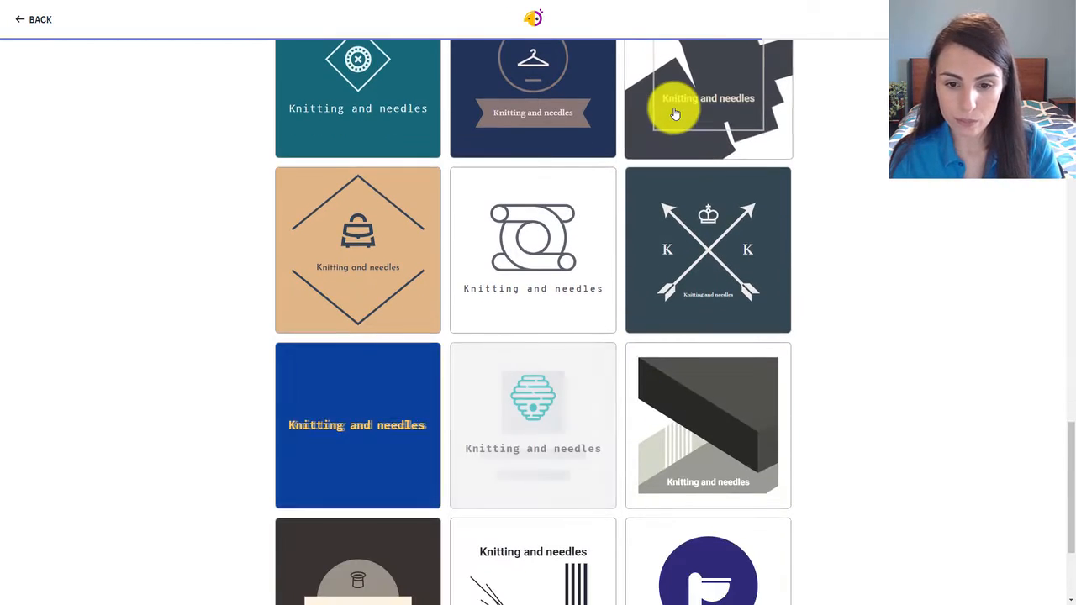
pyautogui.scroll(-2, 668, 122)
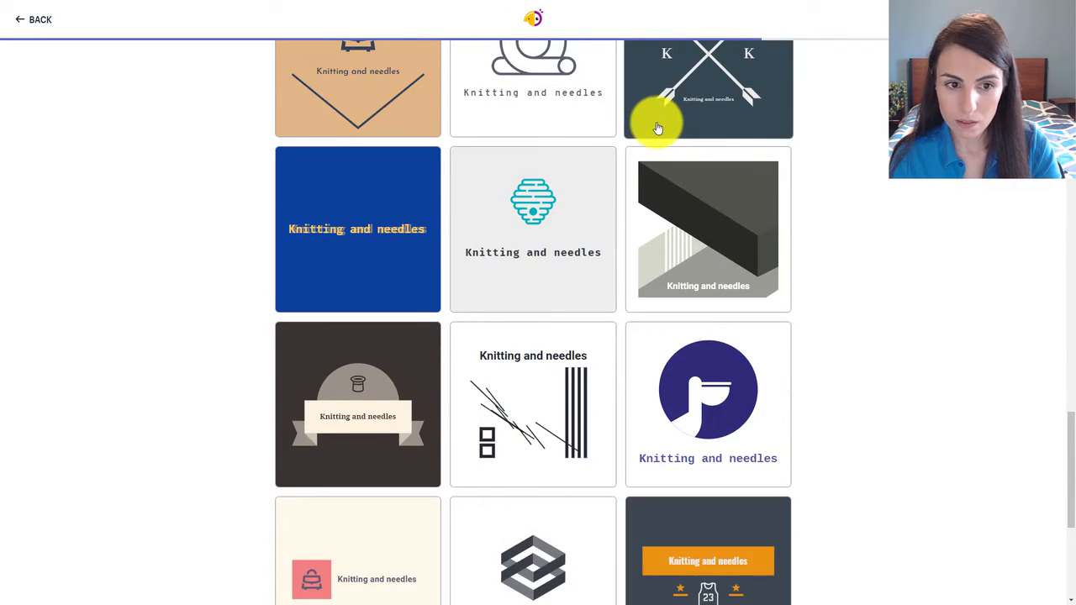
pyautogui.scroll(-2, 660, 128)
pyautogui.scroll(-4, 658, 128)
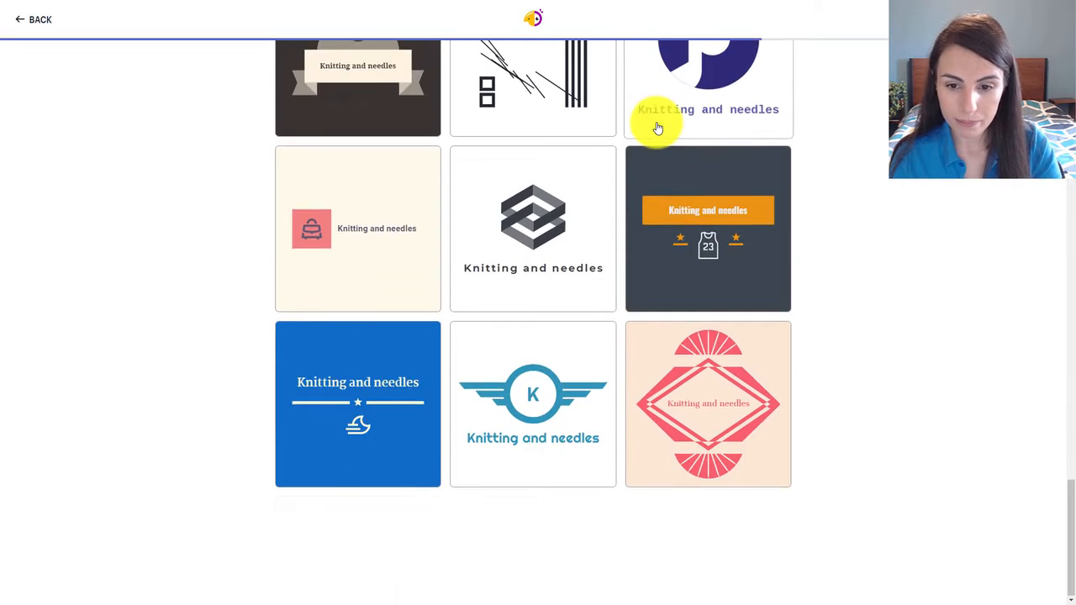
pyautogui.scroll(-2, 659, 127)
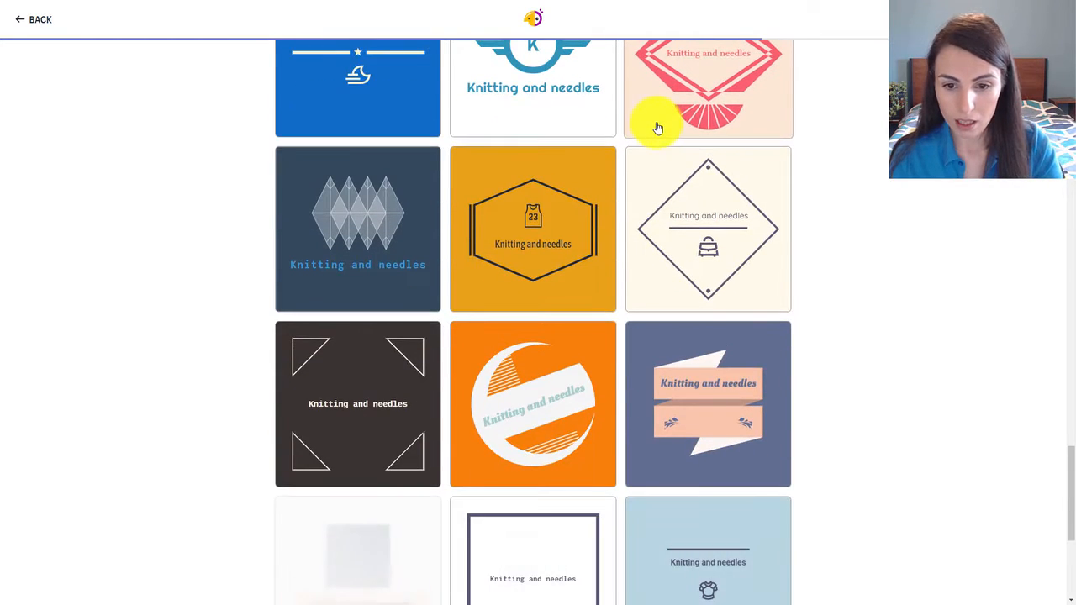
pyautogui.scroll(-1, 663, 231)
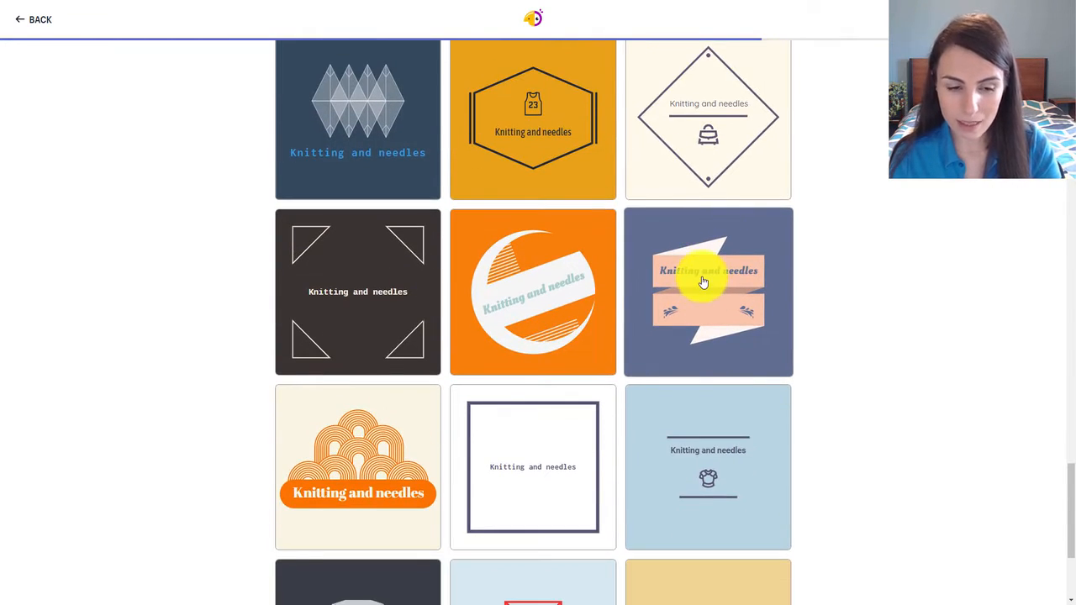
pyautogui.scroll(-5, 704, 282)
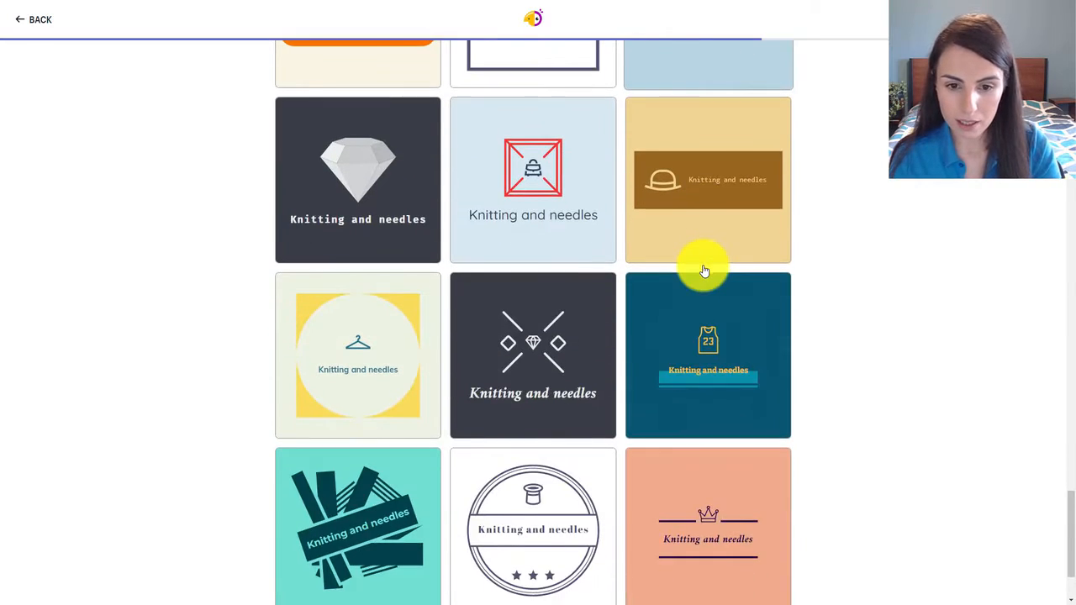
pyautogui.scroll(-1, 705, 271)
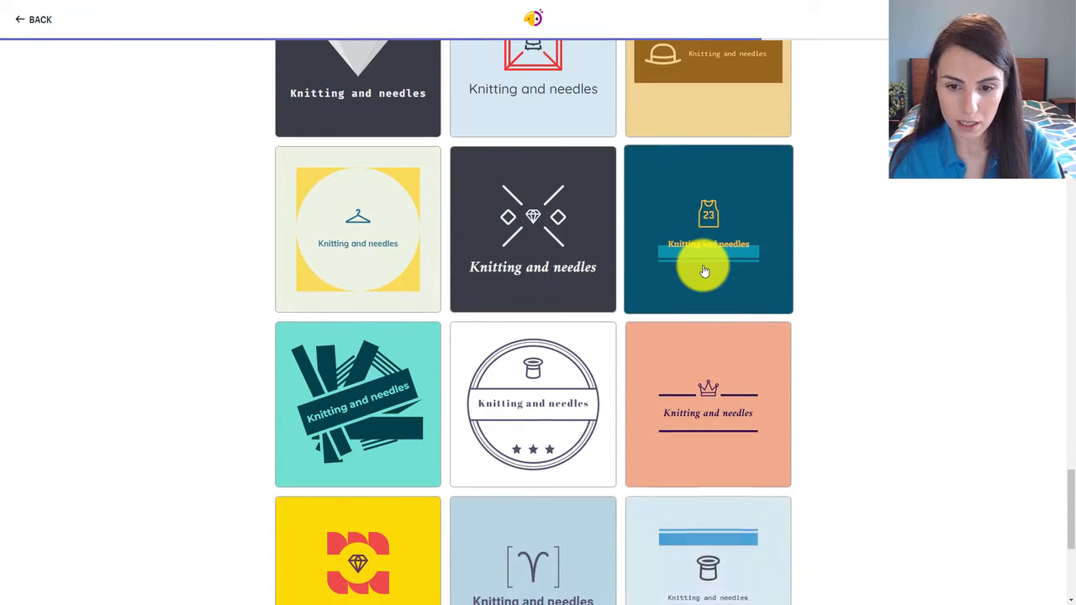
pyautogui.scroll(-2, 704, 271)
pyautogui.scroll(-4, 705, 271)
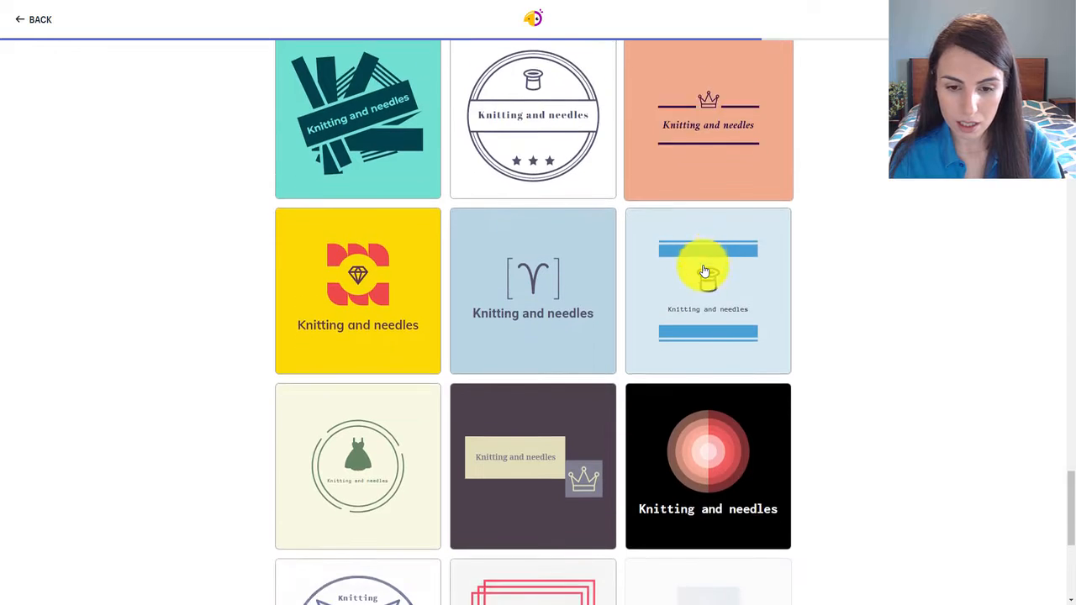
pyautogui.scroll(-2, 1064, 504)
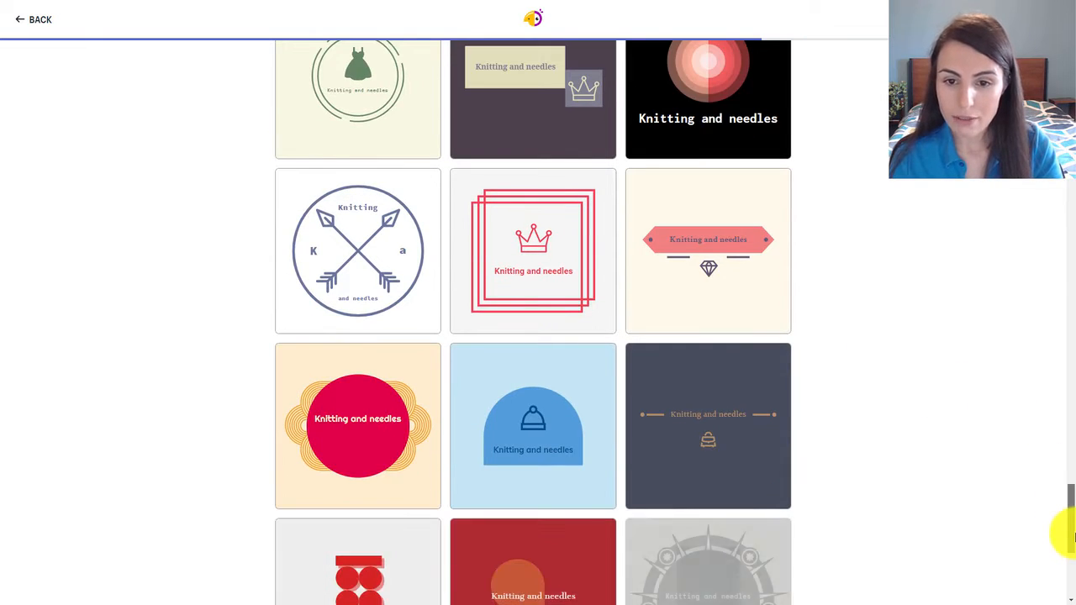
pyautogui.scroll(-2, 1060, 564)
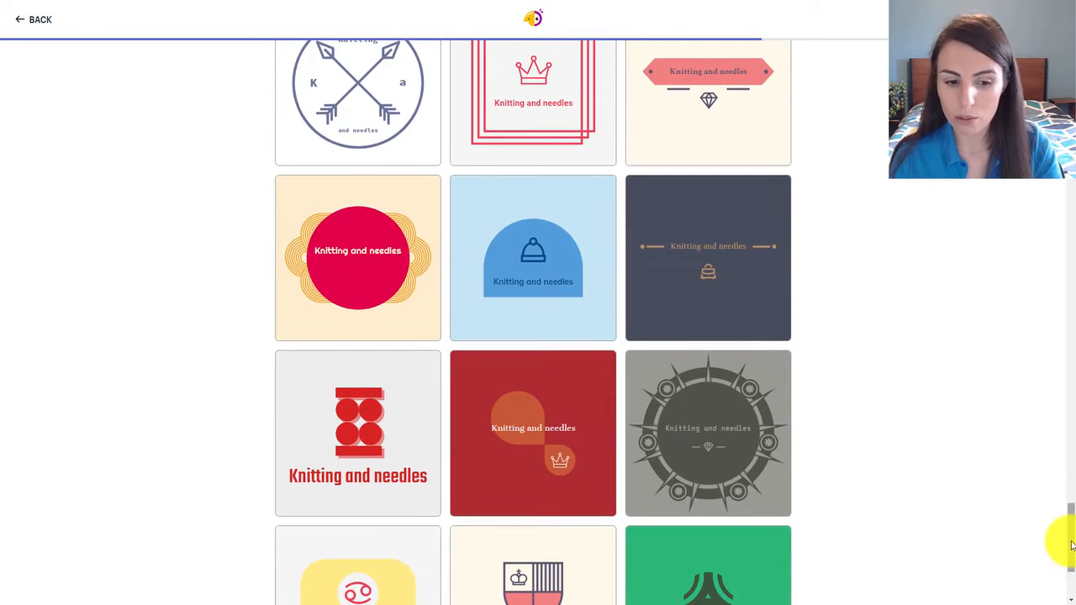
pyautogui.scroll(-2, 1071, 568)
# Choose the white logo template with the yellow and pink dotted ring beside the business name for editing.
pyautogui.moveTo(1072, 567); pyautogui.dragTo(1061, 160)
pyautogui.click(744, 291)
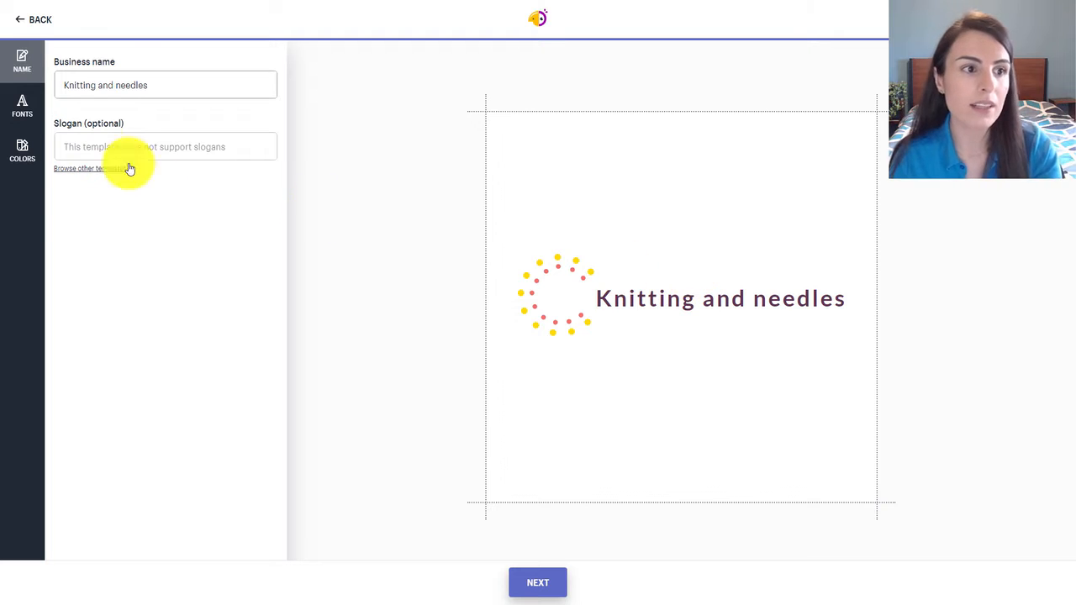
# Limit the fonts to Decorative and try the angular all-capitals style and the plain mixed-case style beside it on the logo text.
pyautogui.click(27, 104)
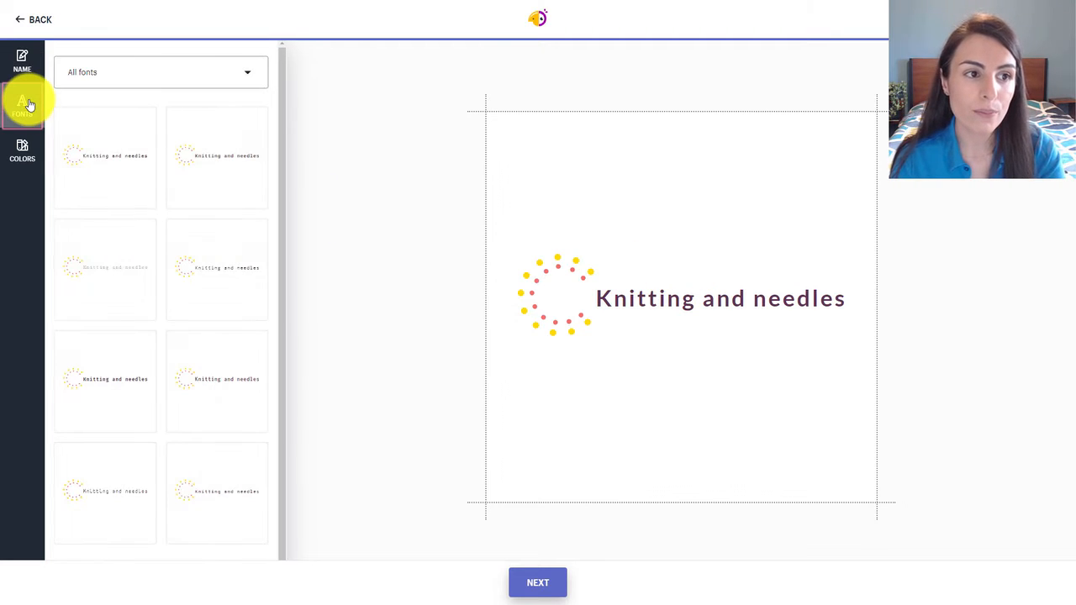
pyautogui.click(196, 84)
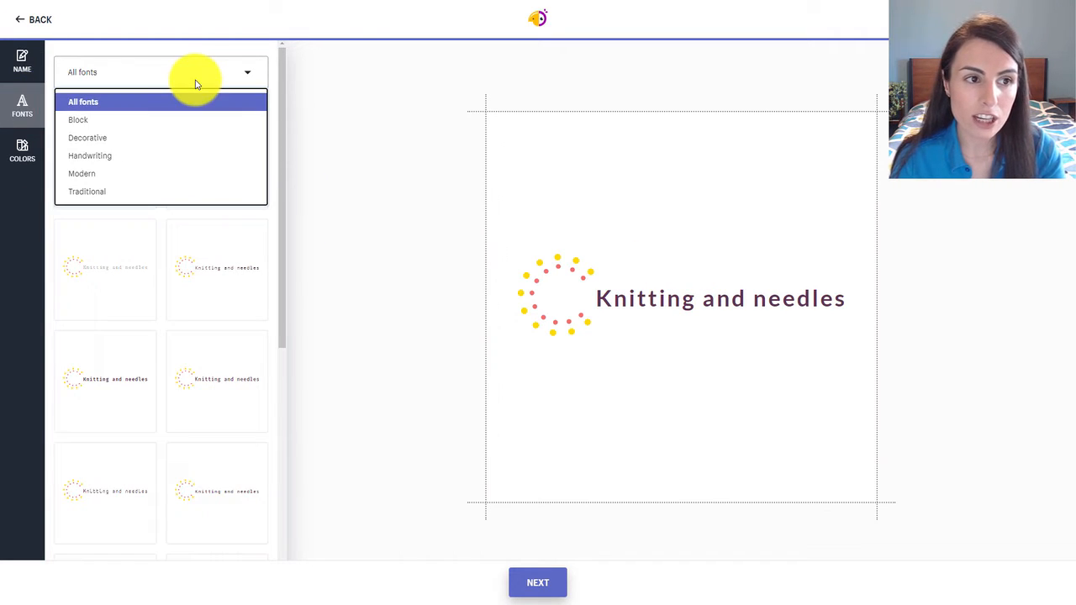
pyautogui.click(159, 138)
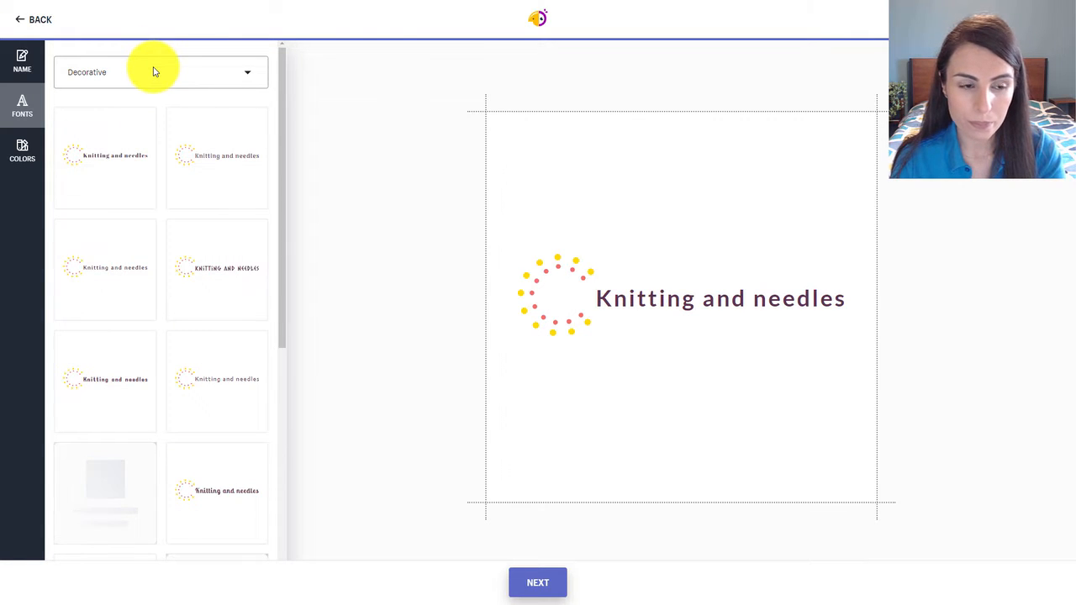
pyautogui.click(215, 257)
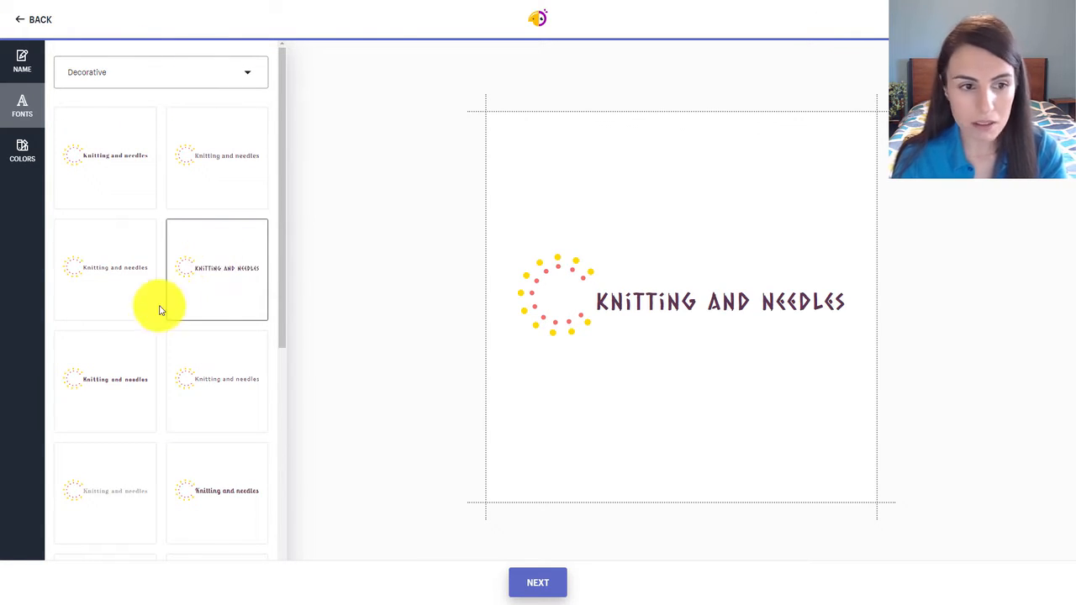
pyautogui.click(106, 274)
pyautogui.scroll(-3, 168, 357)
pyautogui.scroll(1, 163, 353)
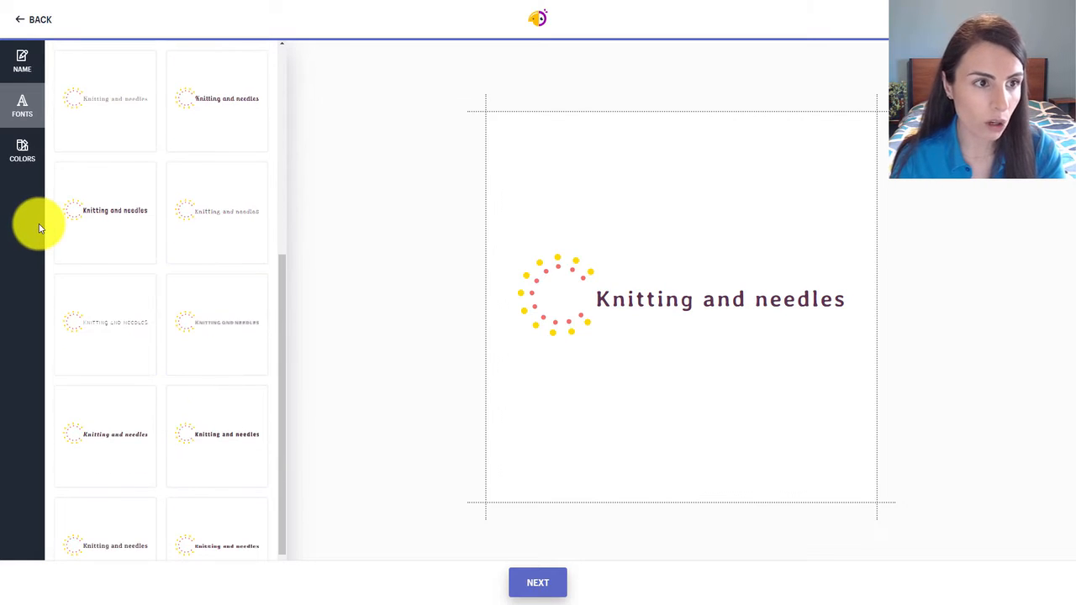
pyautogui.scroll(2, 152, 143)
pyautogui.scroll(1, 157, 147)
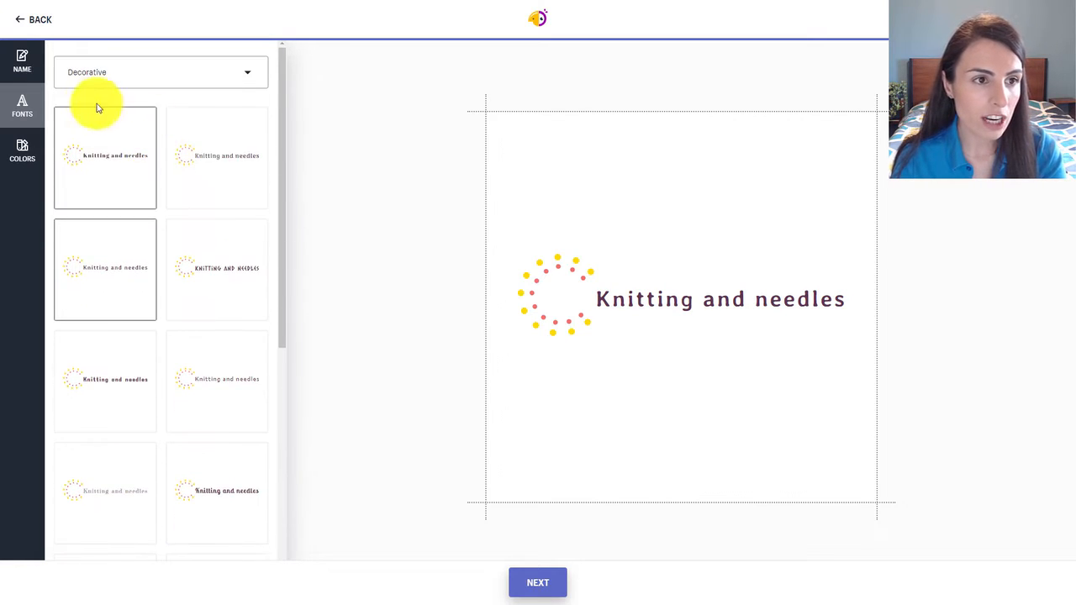
# Switch the font category to Handwriting and apply the thin, narrow slanted script to the logo text.
pyautogui.click(106, 74)
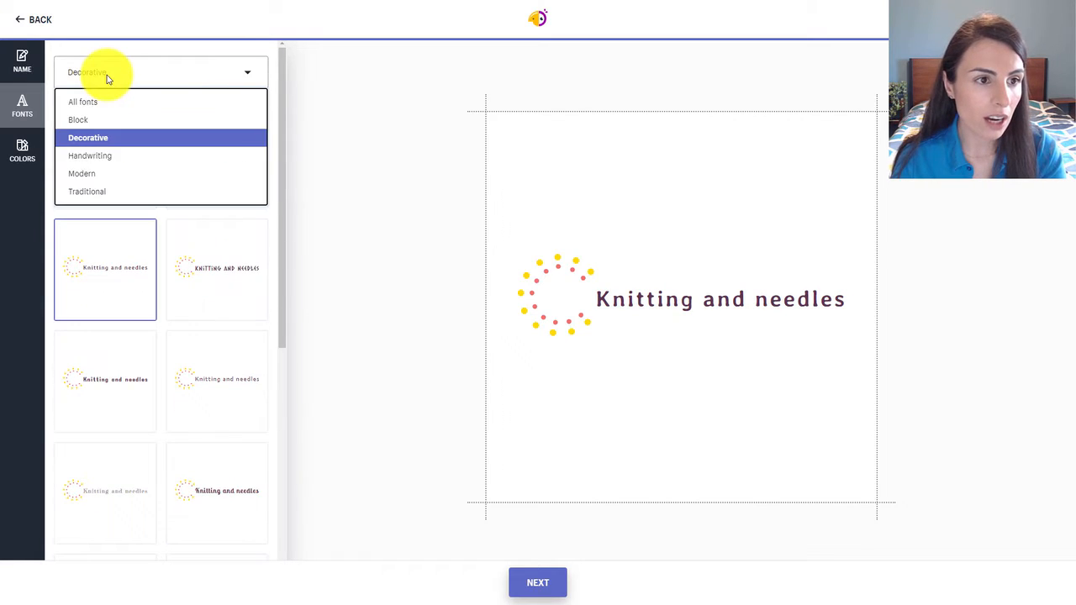
pyautogui.click(84, 155)
pyautogui.click(215, 158)
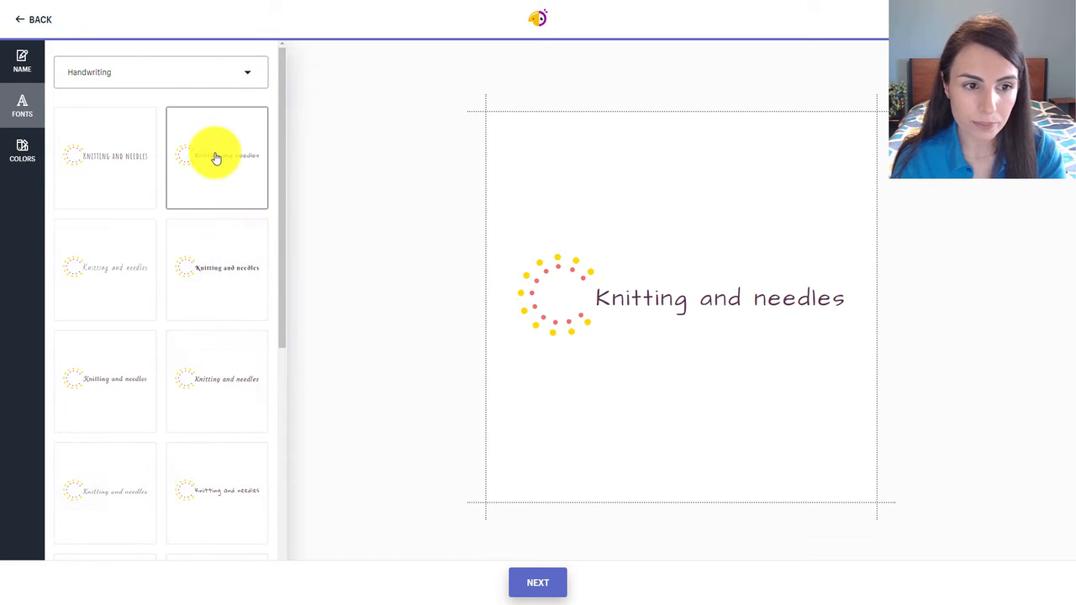
pyautogui.click(127, 278)
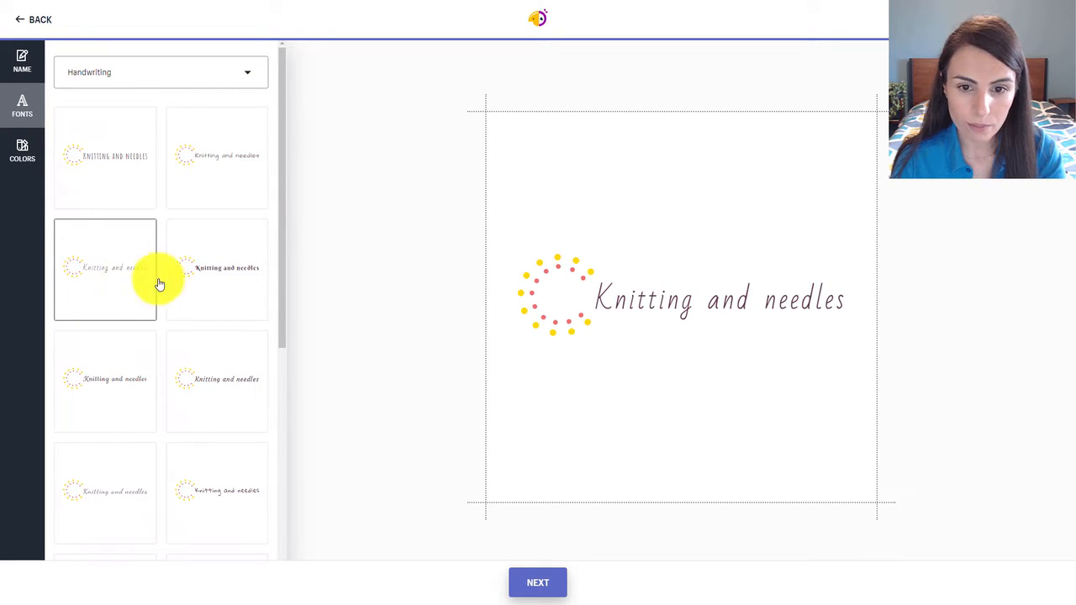
# Try several logo colour schemes, including black and teal dots with pale text and light blue and purple dots with indigo text.
pyautogui.click(22, 152)
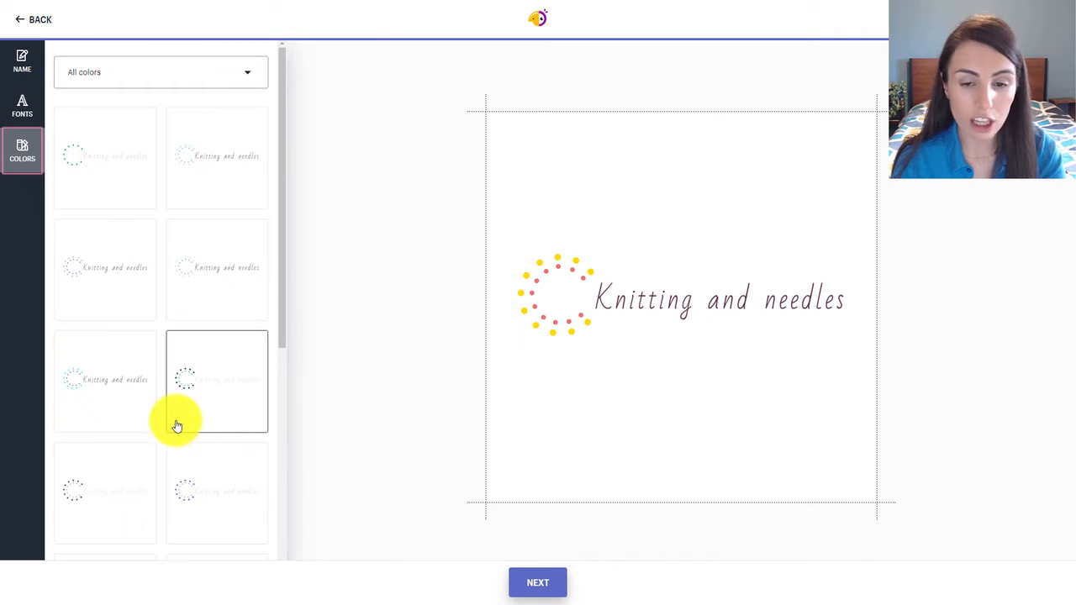
pyautogui.scroll(-3, 175, 419)
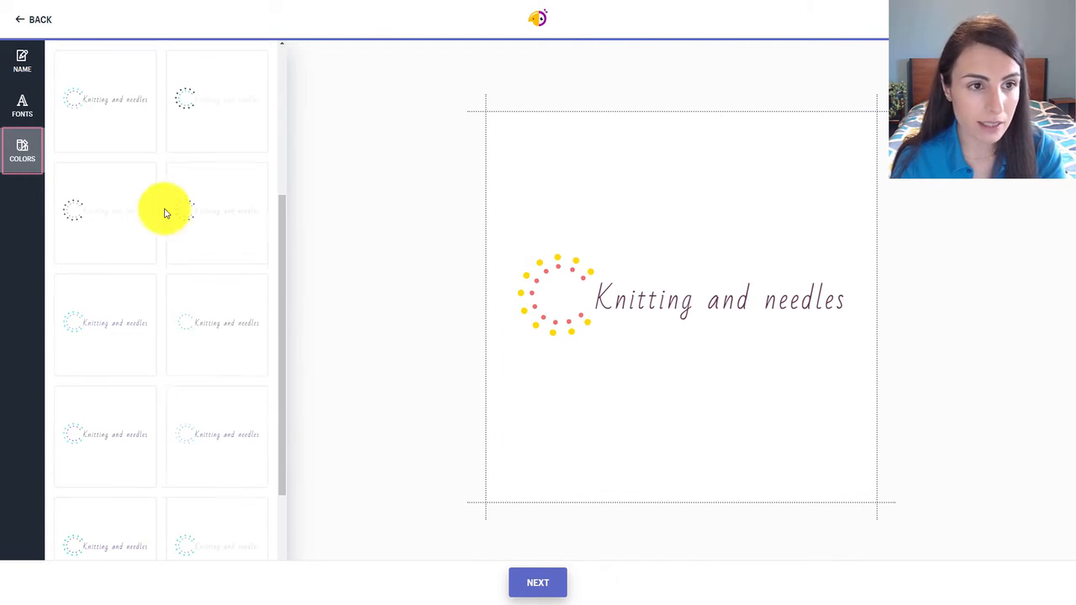
pyautogui.click(189, 132)
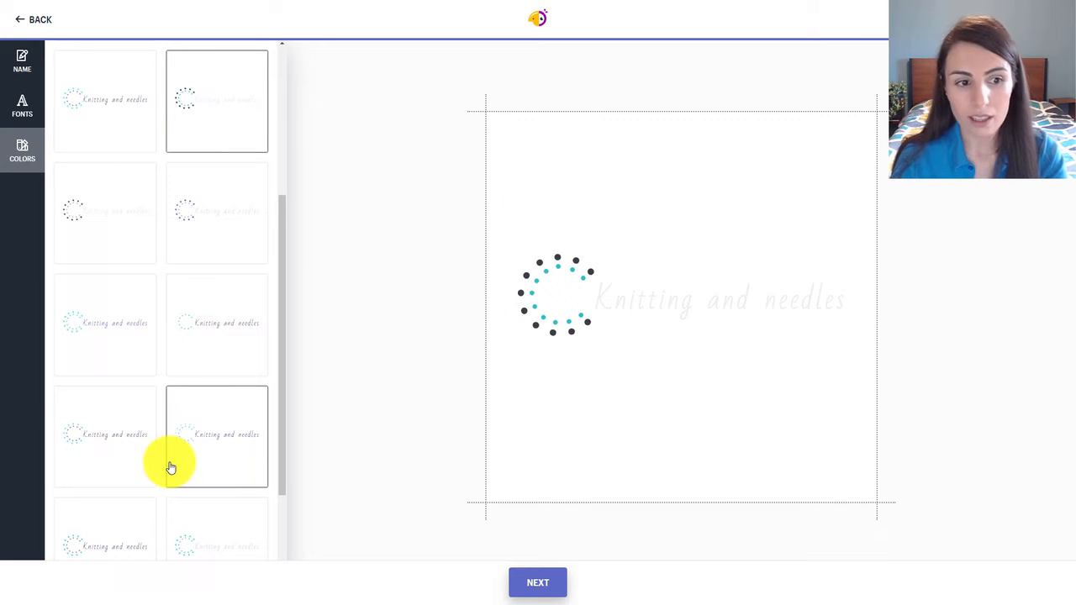
pyautogui.click(180, 314)
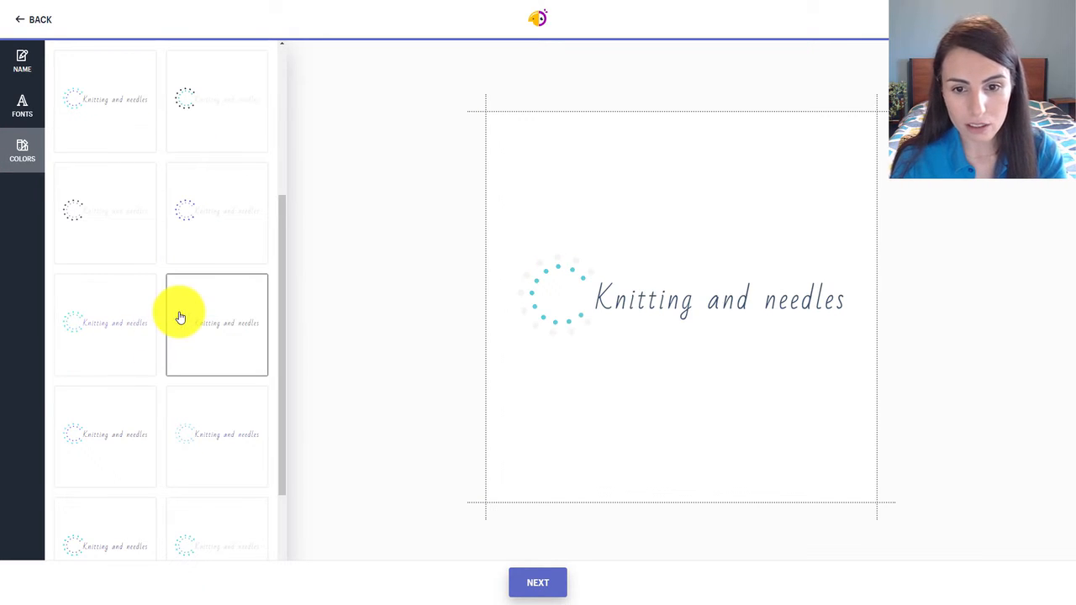
pyautogui.click(194, 434)
pyautogui.click(106, 447)
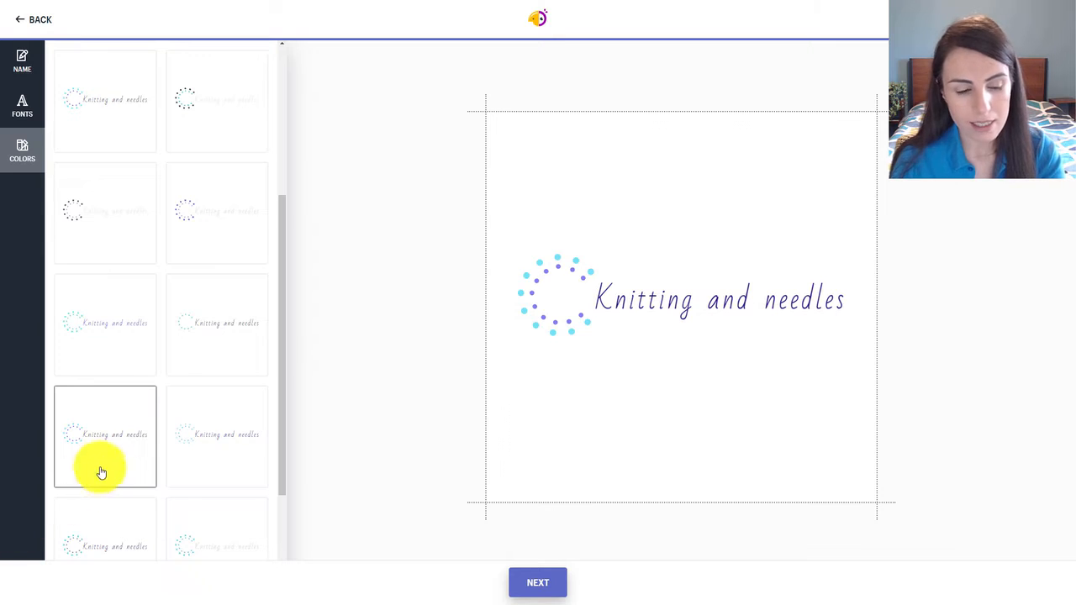
# Apply the colour scheme with turquoise outer dots, blue-violet inner dots and dark purple text to the logo.
pyautogui.scroll(-1, 126, 475)
pyautogui.click(207, 442)
pyautogui.click(73, 436)
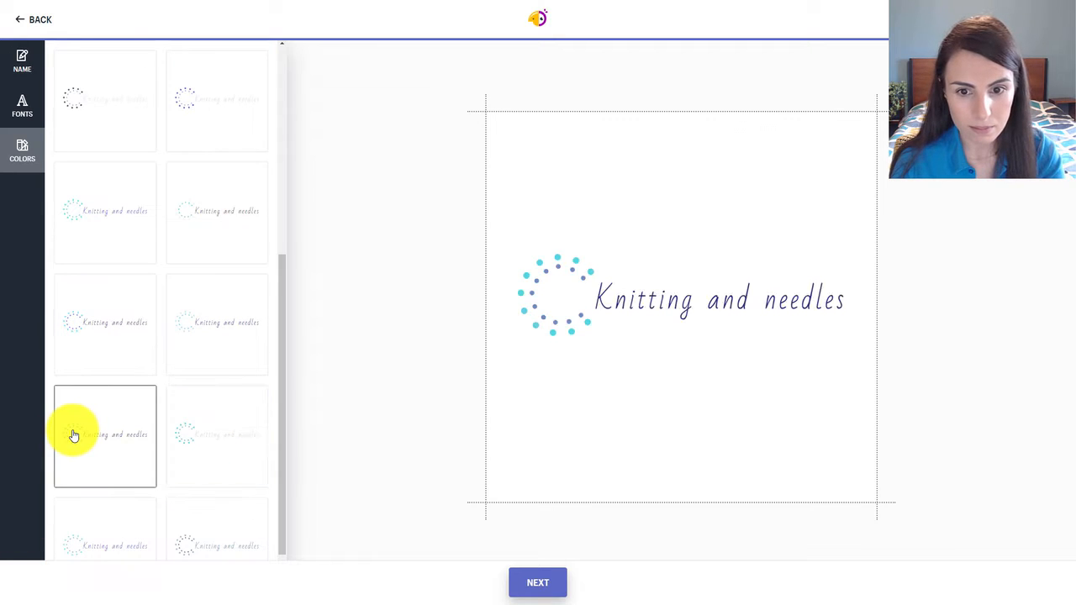
pyautogui.scroll(-1, 73, 435)
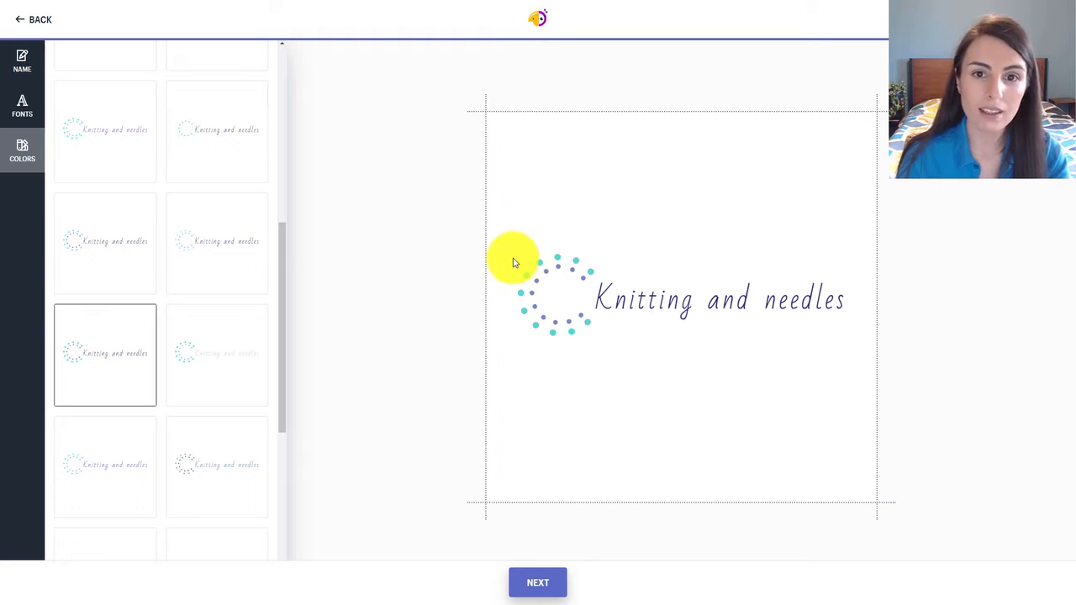
# Review the finished logo's download page, return to the logo editor and exit full-screen view.
pyautogui.click(538, 583)
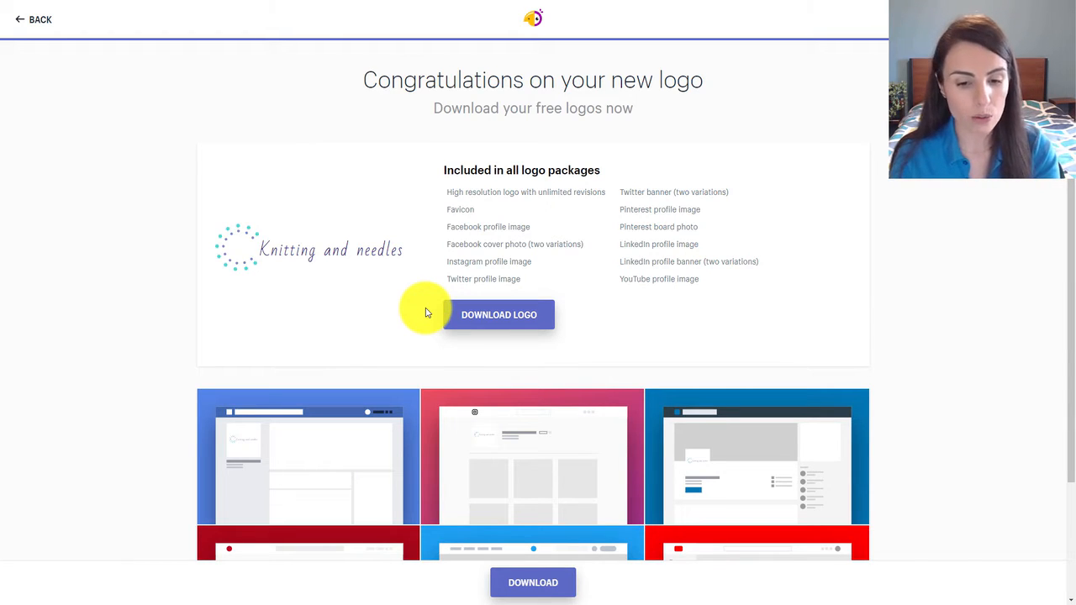
pyautogui.click(21, 19)
pyautogui.click(539, 39)
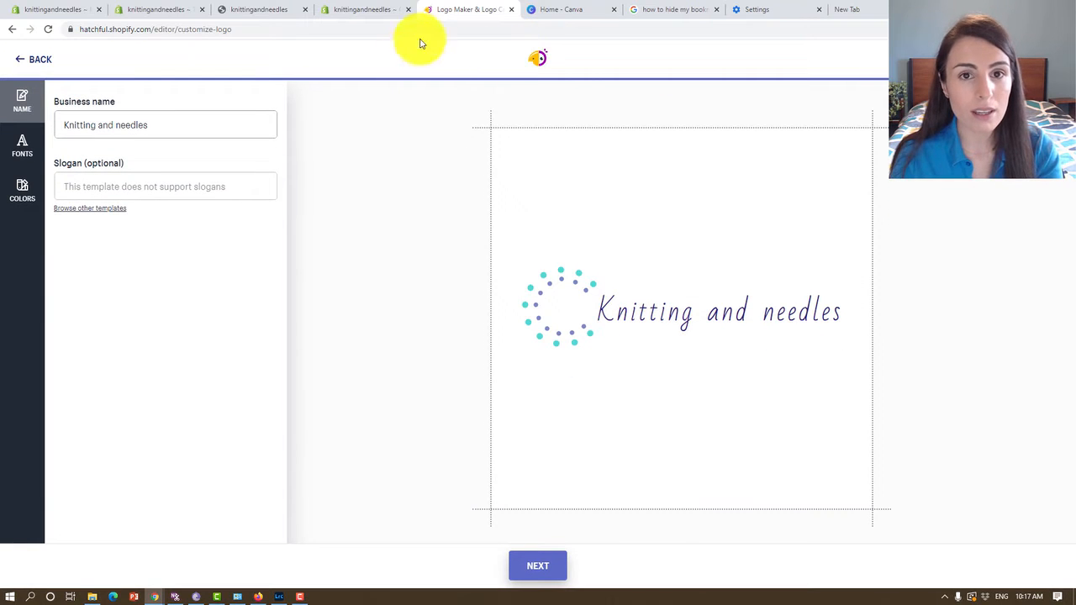
# Switch to Canva, search for "logo" and open the suggested general Logo template category.
pyautogui.click(571, 9)
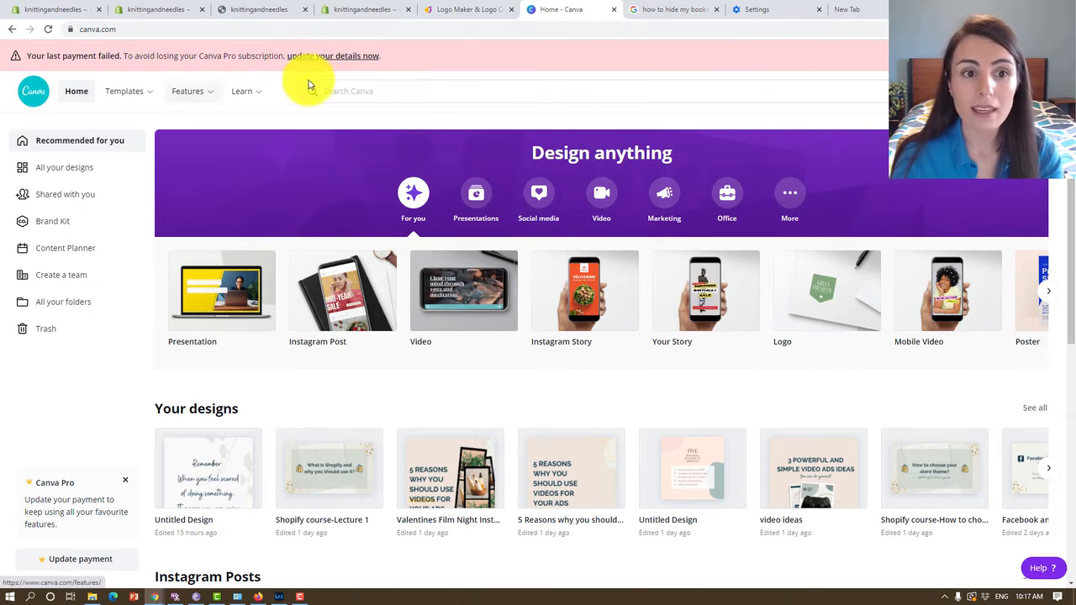
pyautogui.click(350, 87)
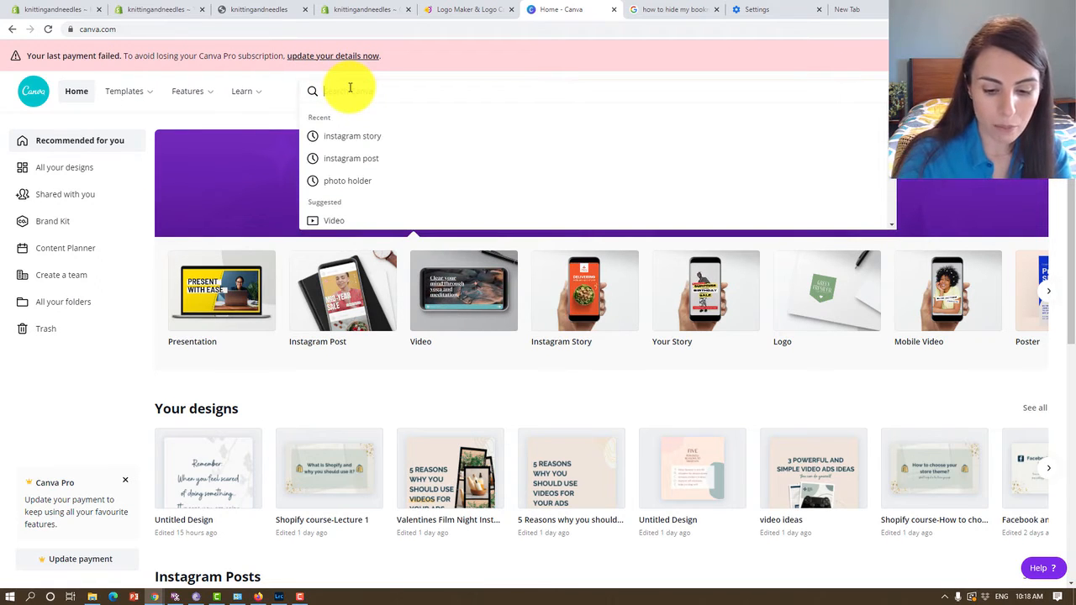
pyautogui.write('logo')
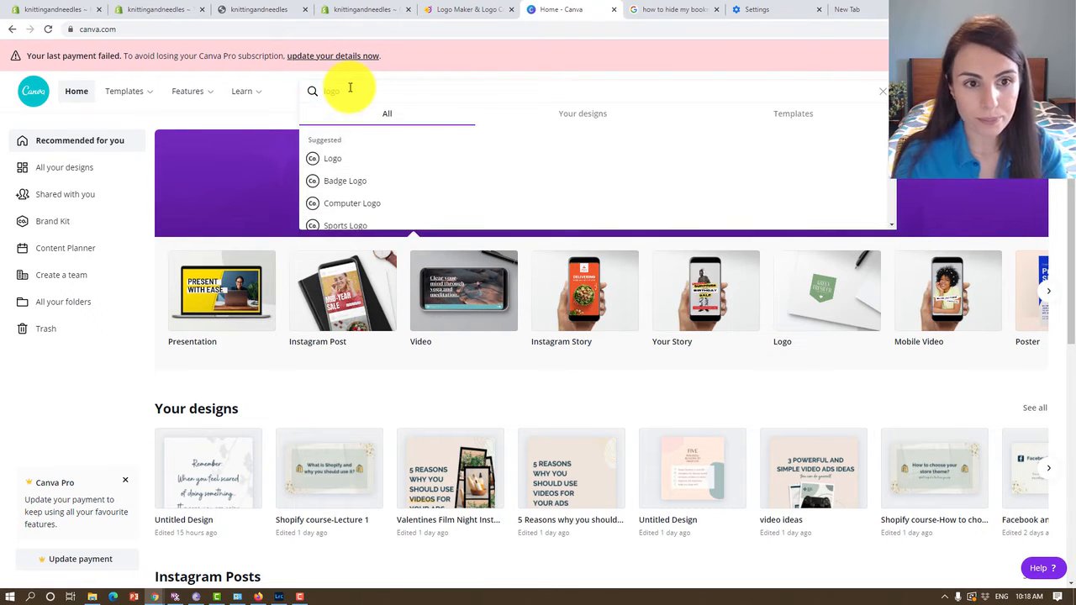
pyautogui.scroll(-5, 380, 160)
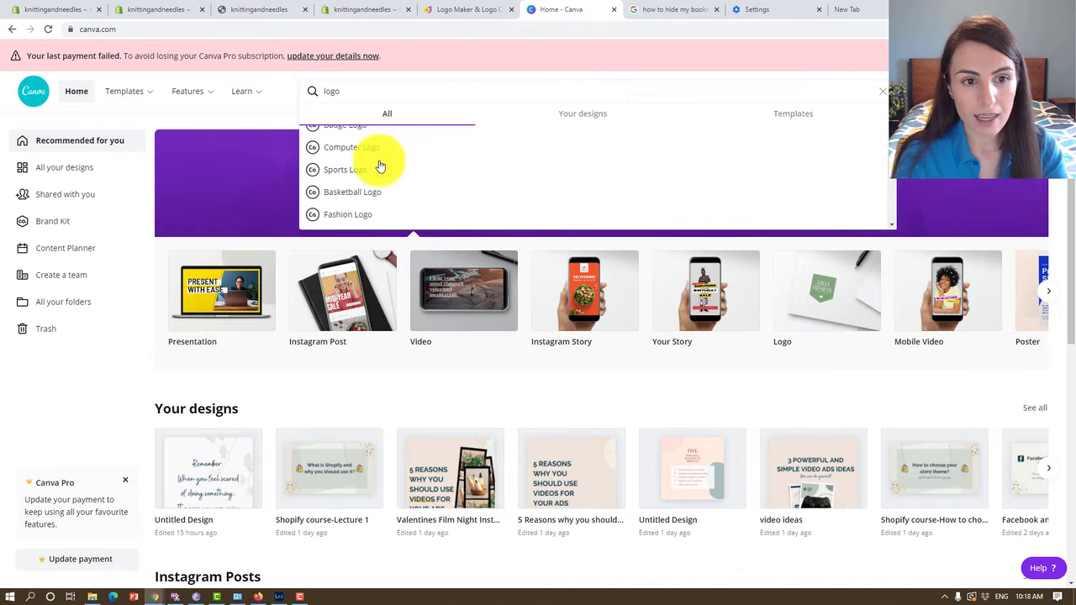
pyautogui.scroll(5, 421, 202)
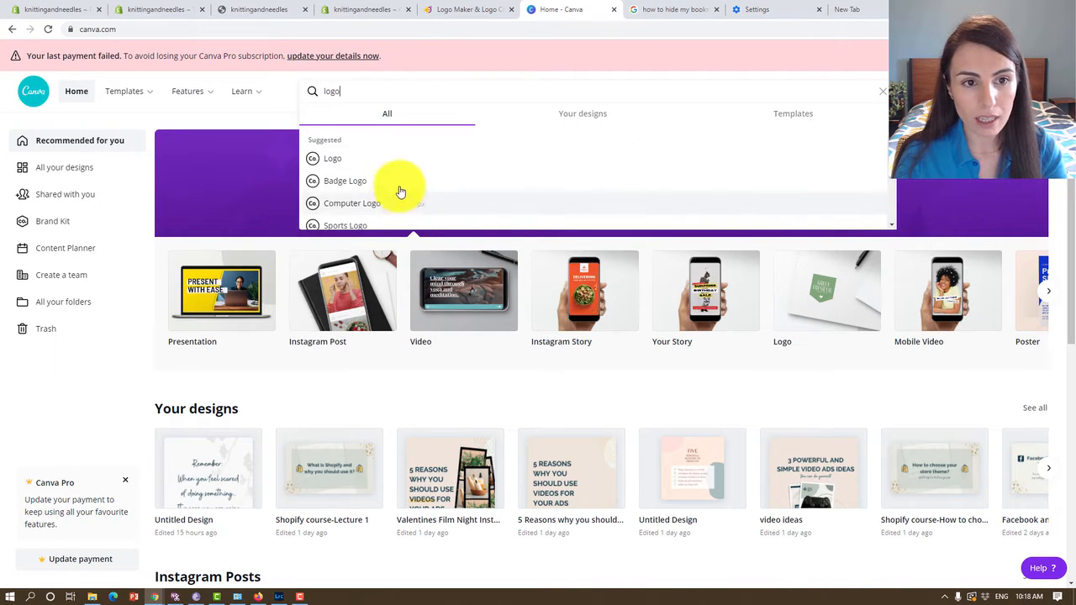
pyautogui.click(389, 159)
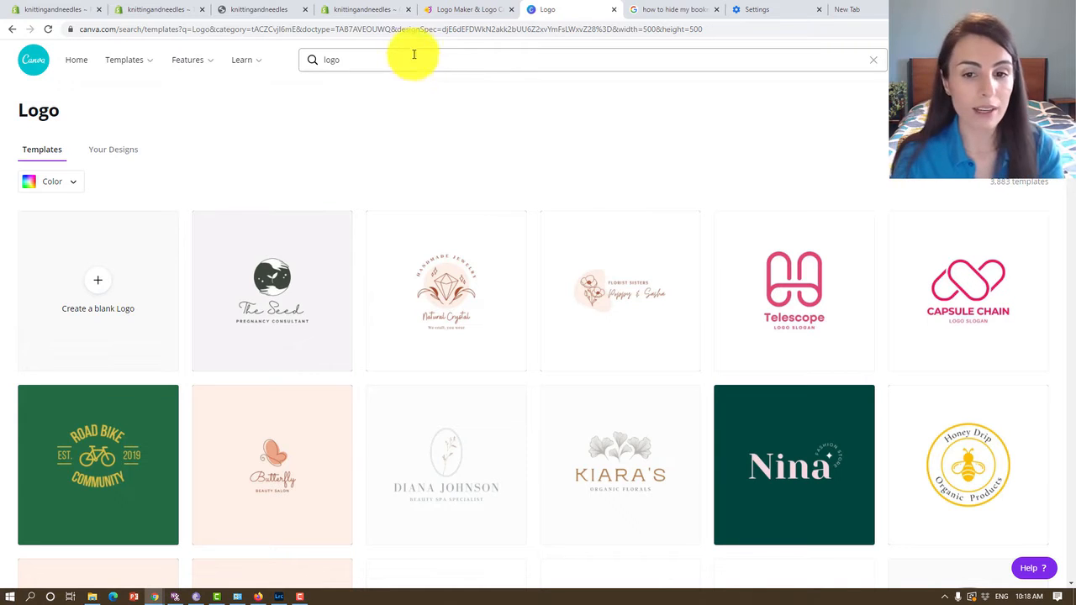
# Browse the general logo templates for available styles and return to the start of the results.
pyautogui.scroll(-3, 440, 255)
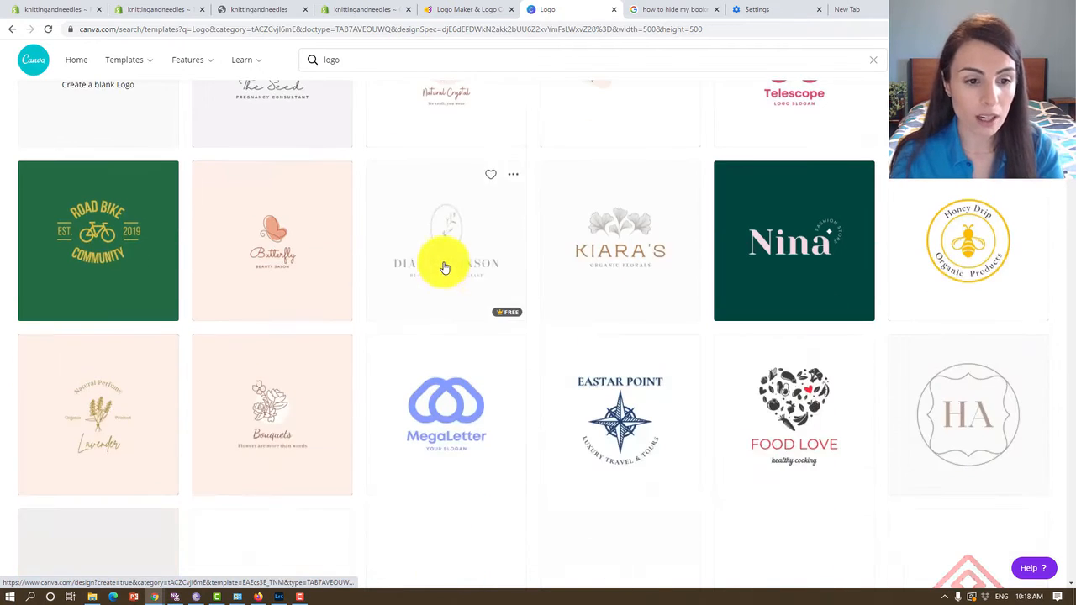
pyautogui.scroll(-1, 866, 410)
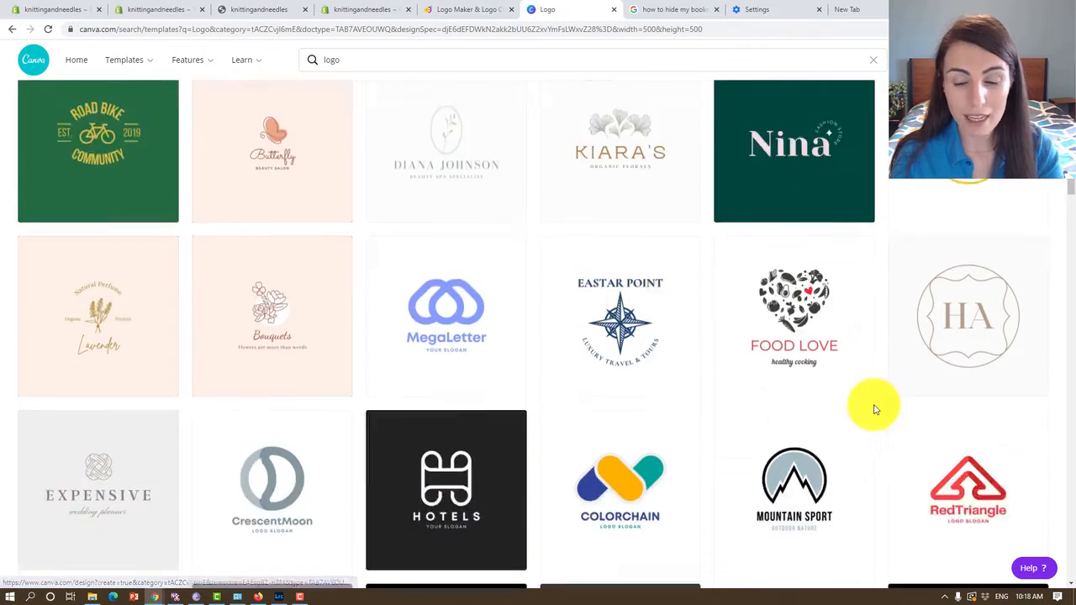
pyautogui.scroll(-1, 873, 409)
pyautogui.scroll(-2, 860, 423)
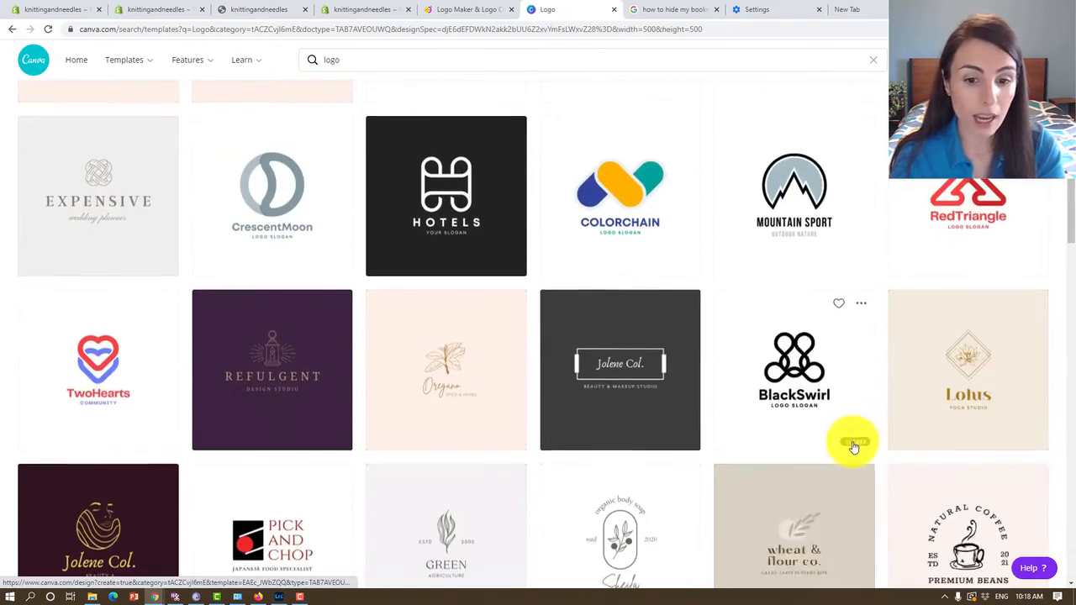
pyautogui.scroll(-2, 853, 446)
pyautogui.scroll(-2, 853, 450)
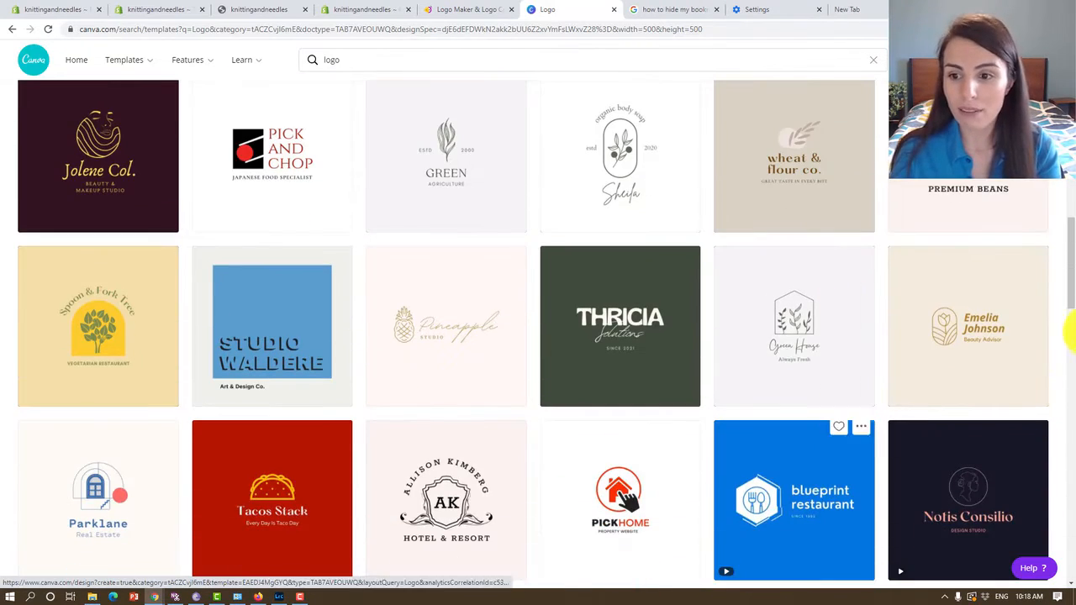
pyautogui.moveTo(1072, 261); pyautogui.dragTo(1073, 96)
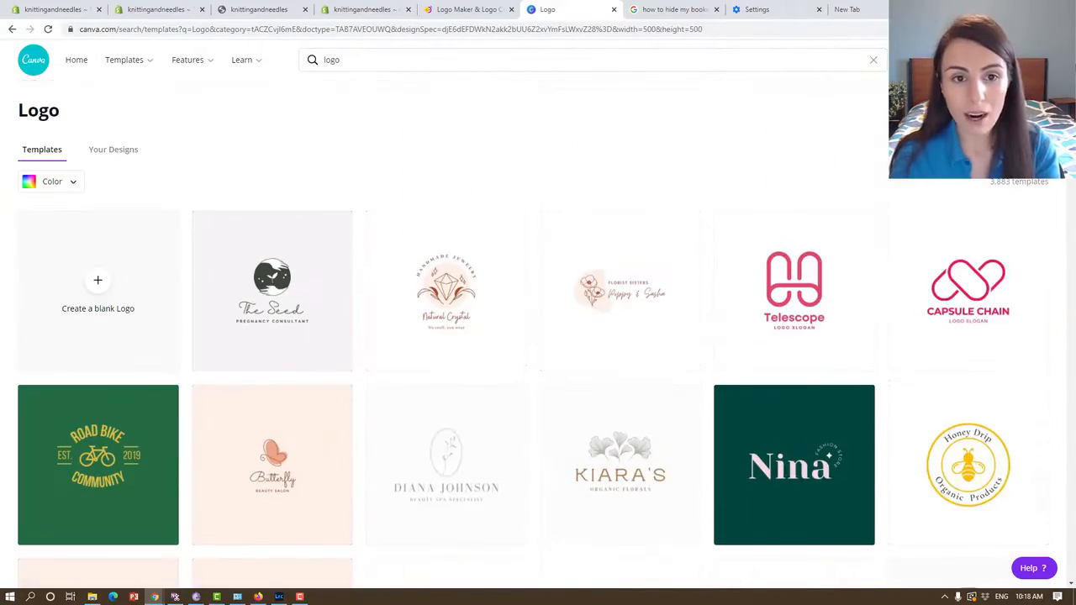
# Refine the template search to "logo knitting".
pyautogui.click(427, 58)
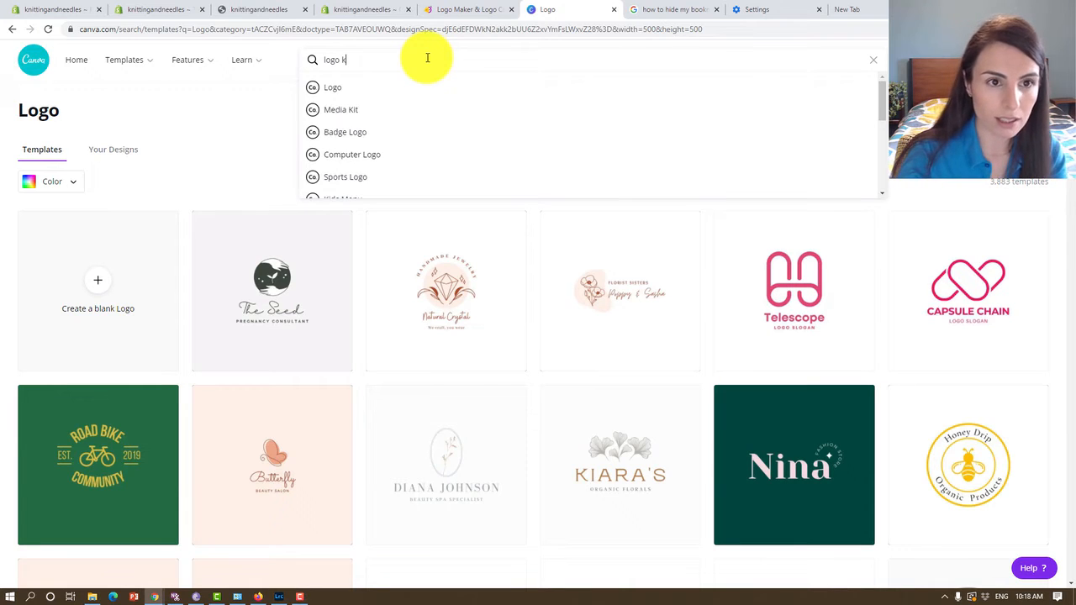
pyautogui.press('BackSpace')
pyautogui.press('BackSpace')
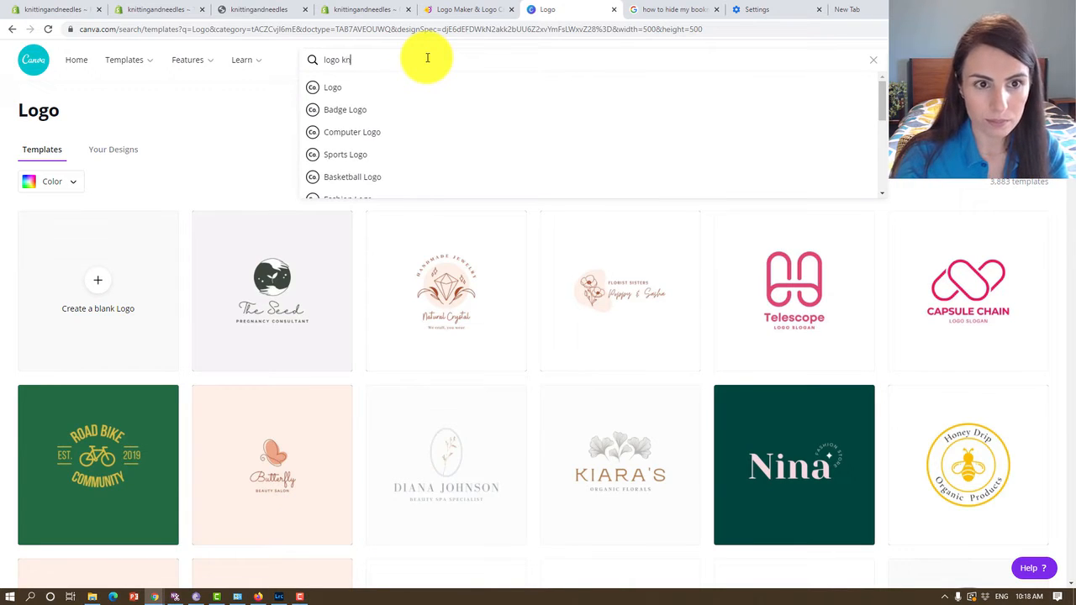
pyautogui.press('Return')
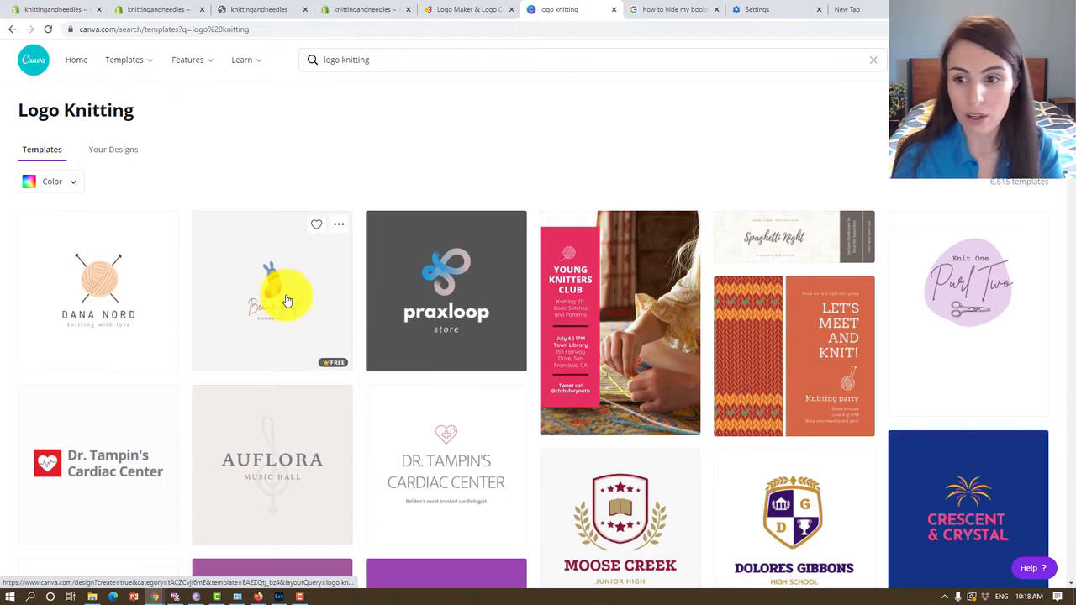
# Look through the knitting logo results and open the template with the peach yarn ball and crossed needles.
pyautogui.scroll(-1, 320, 294)
pyautogui.scroll(-1, 320, 295)
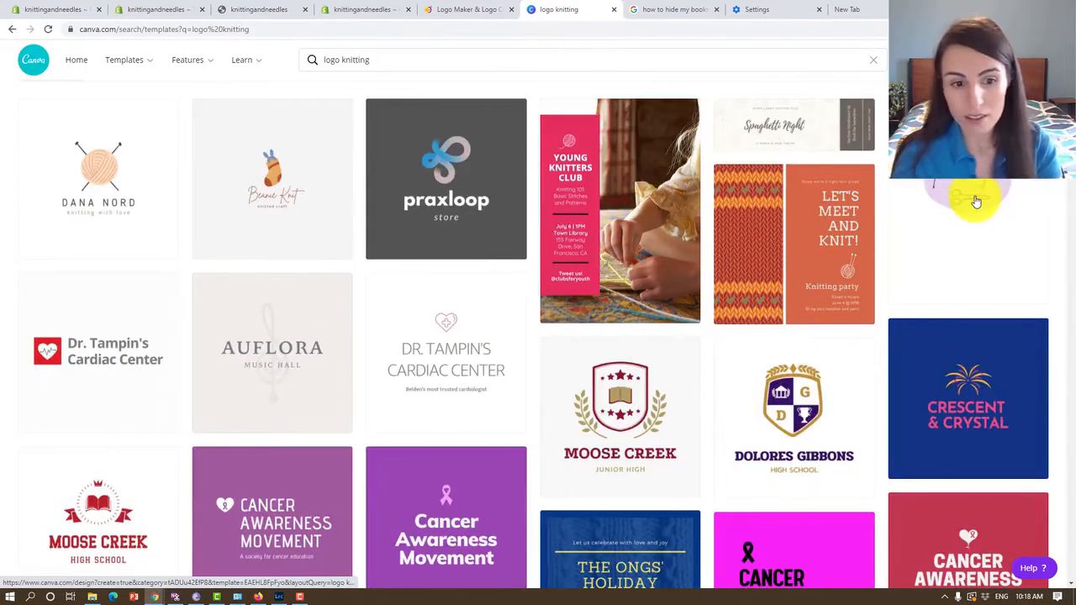
pyautogui.scroll(-4, 976, 202)
pyautogui.scroll(-2, 449, 485)
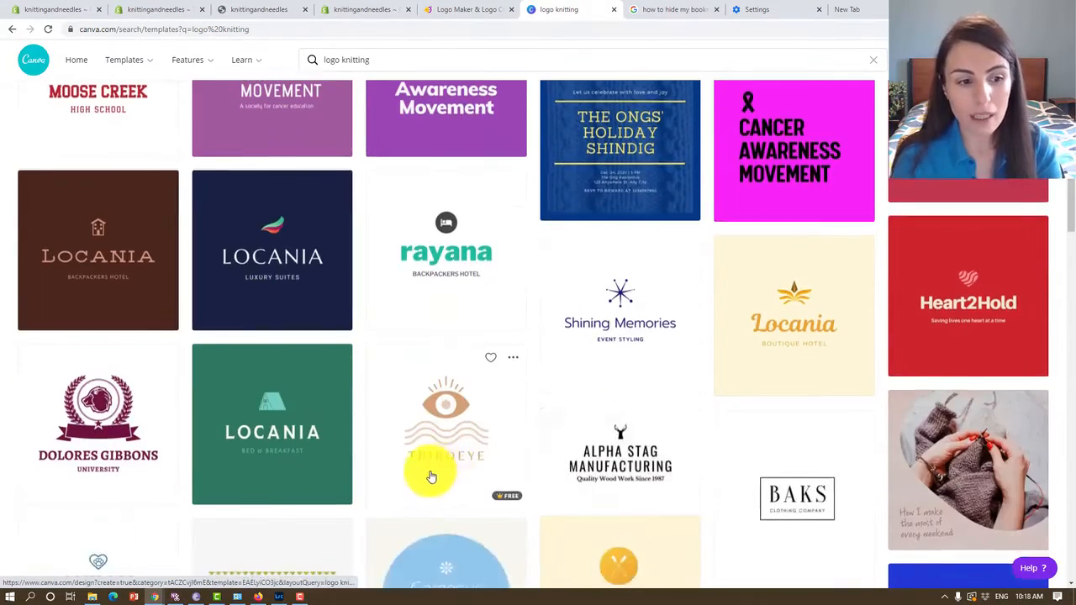
pyautogui.scroll(-4, 260, 413)
pyautogui.scroll(8, 260, 413)
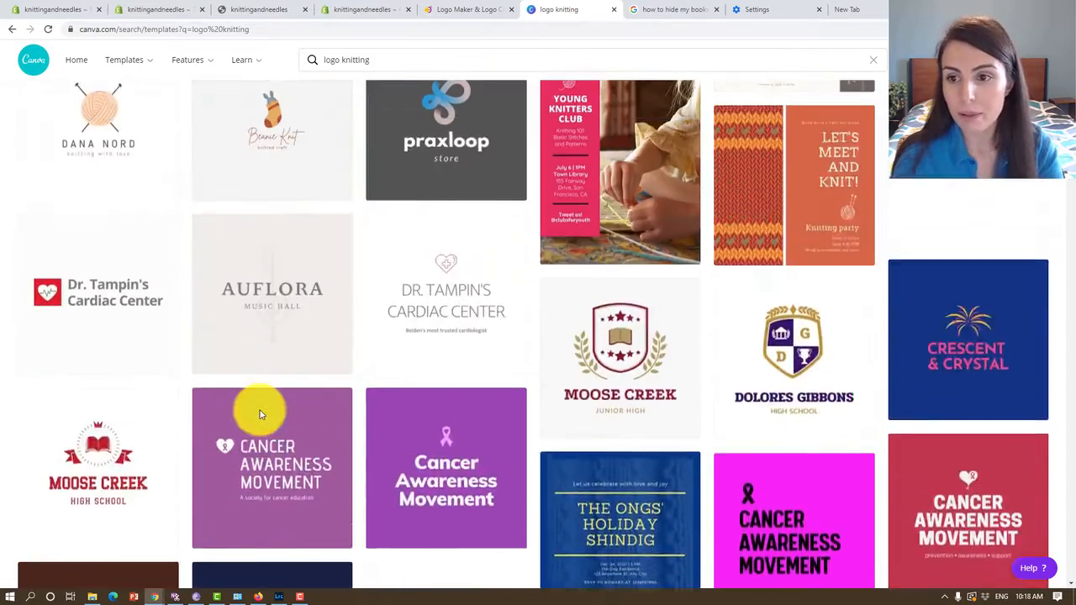
pyautogui.scroll(2, 260, 413)
pyautogui.click(113, 283)
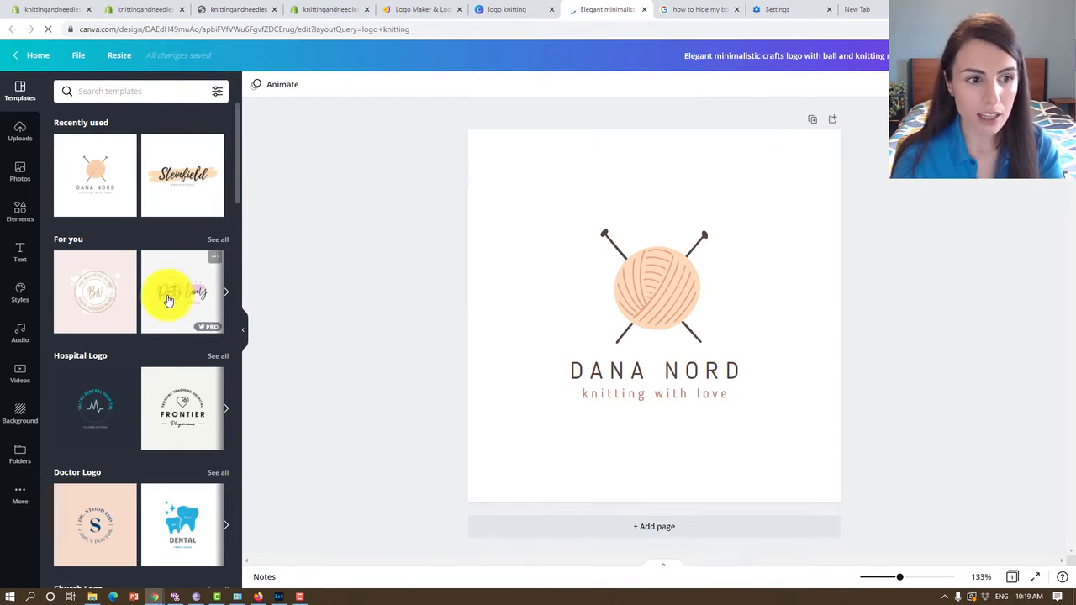
# Examine the full "For you" template collection, clear that filter and look over the other logo categories.
pyautogui.click(214, 239)
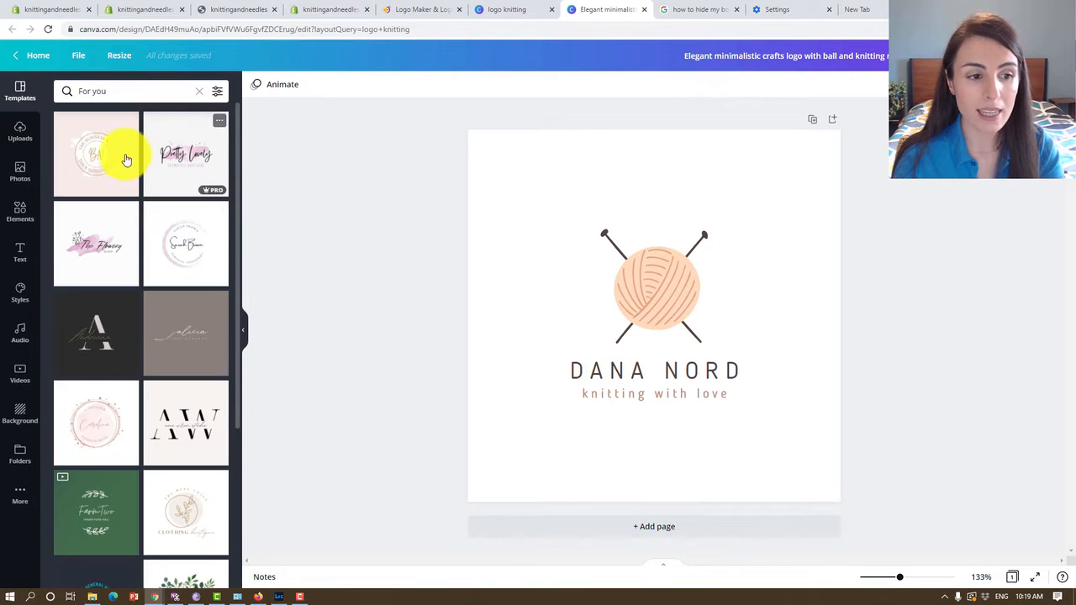
pyautogui.scroll(-3, 96, 355)
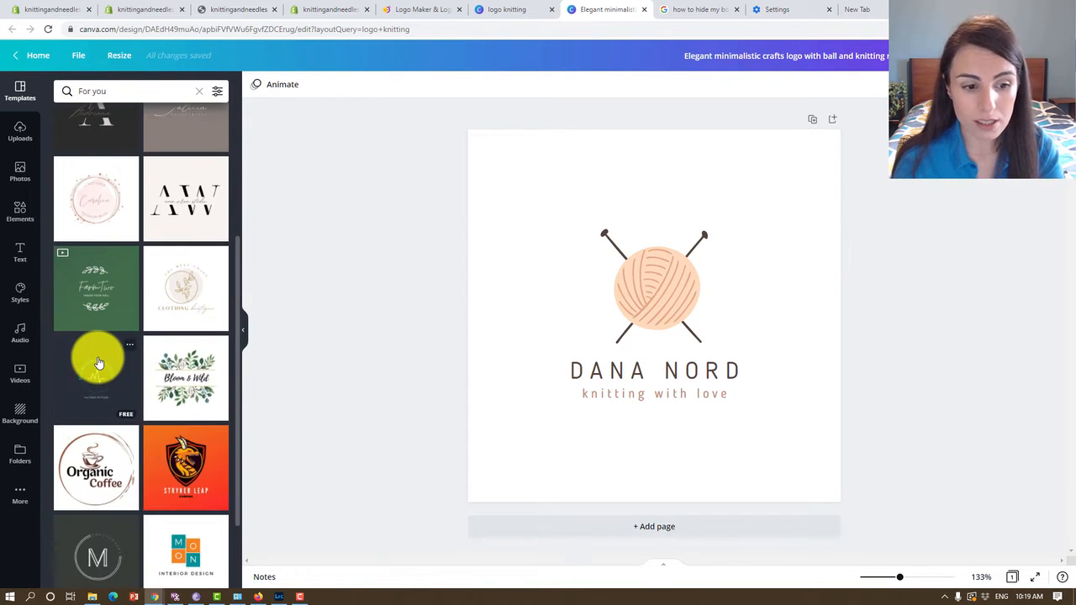
pyautogui.scroll(4, 108, 157)
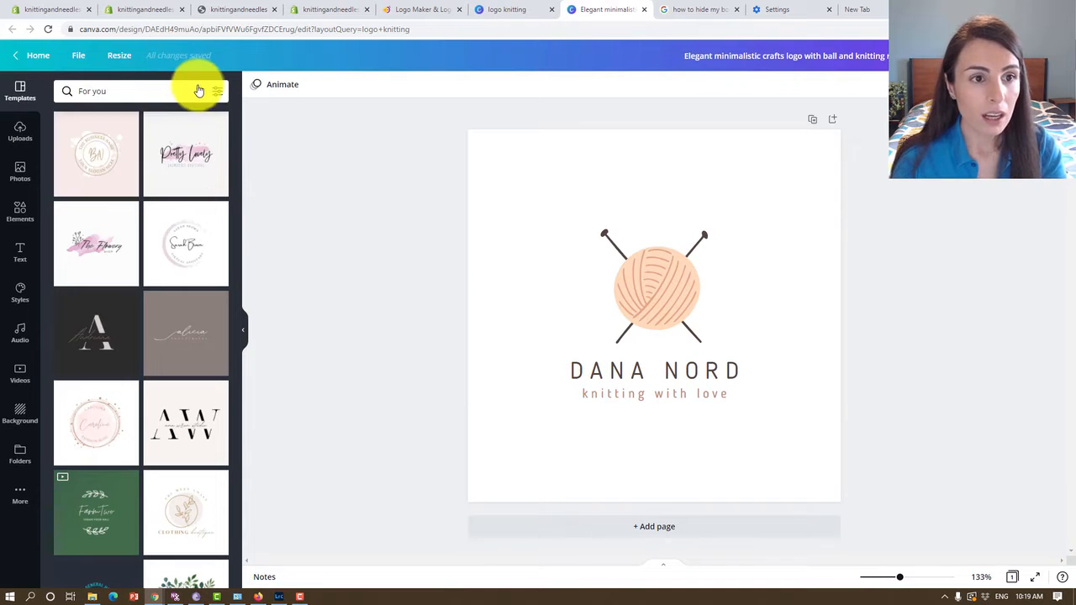
pyautogui.click(200, 90)
pyautogui.scroll(-4, 173, 379)
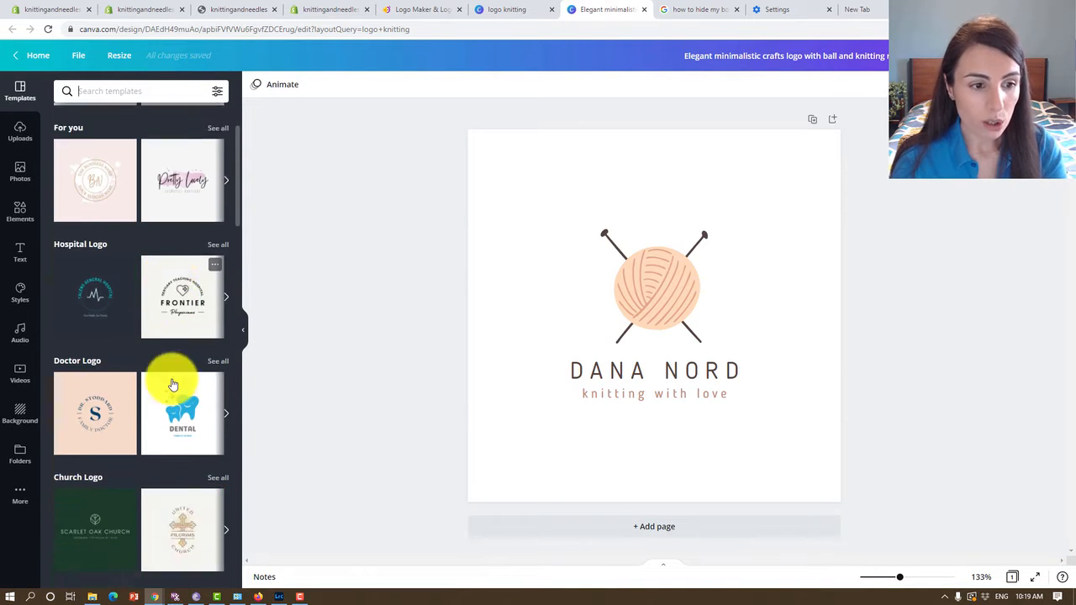
pyautogui.scroll(1, 162, 408)
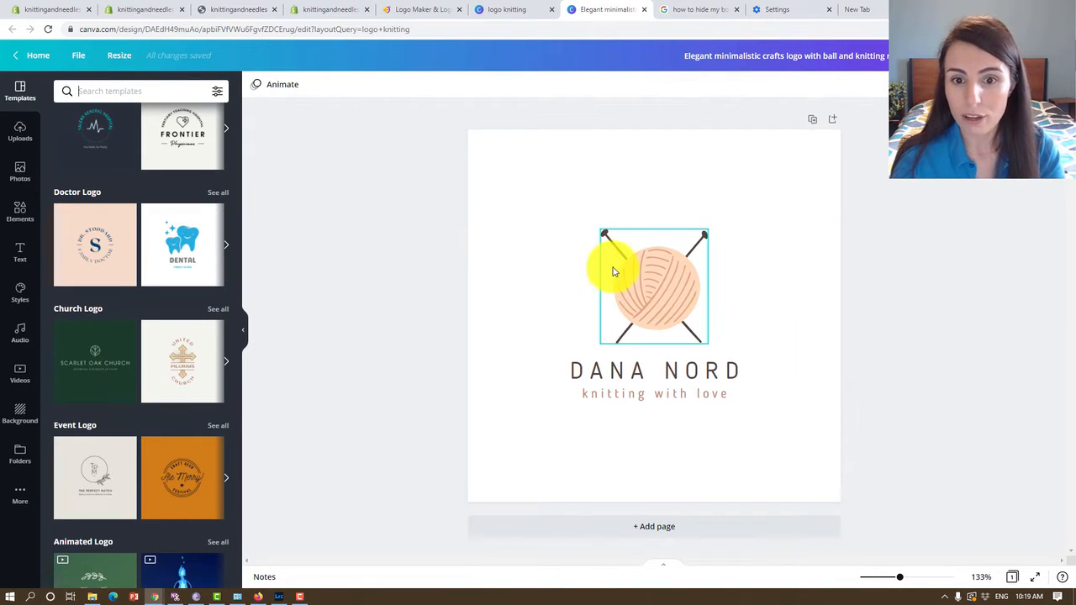
# Replace the template's main heading beneath the yarn ball with "KNITTING AND NEEDLES".
pyautogui.doubleClick(616, 389)
pyautogui.click(633, 436)
pyautogui.doubleClick(613, 377)
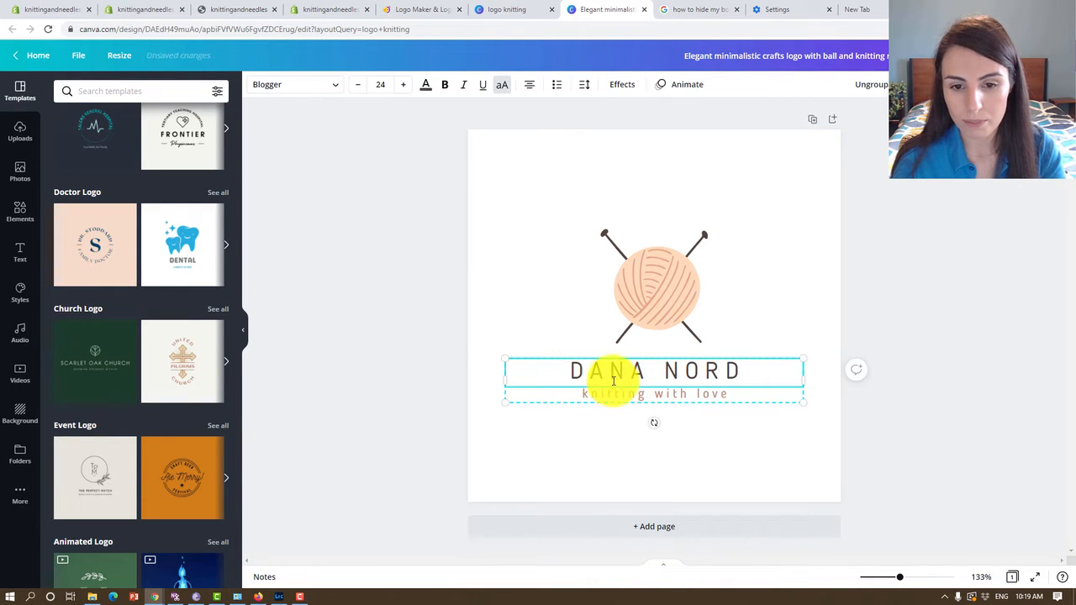
pyautogui.write('KNIT')
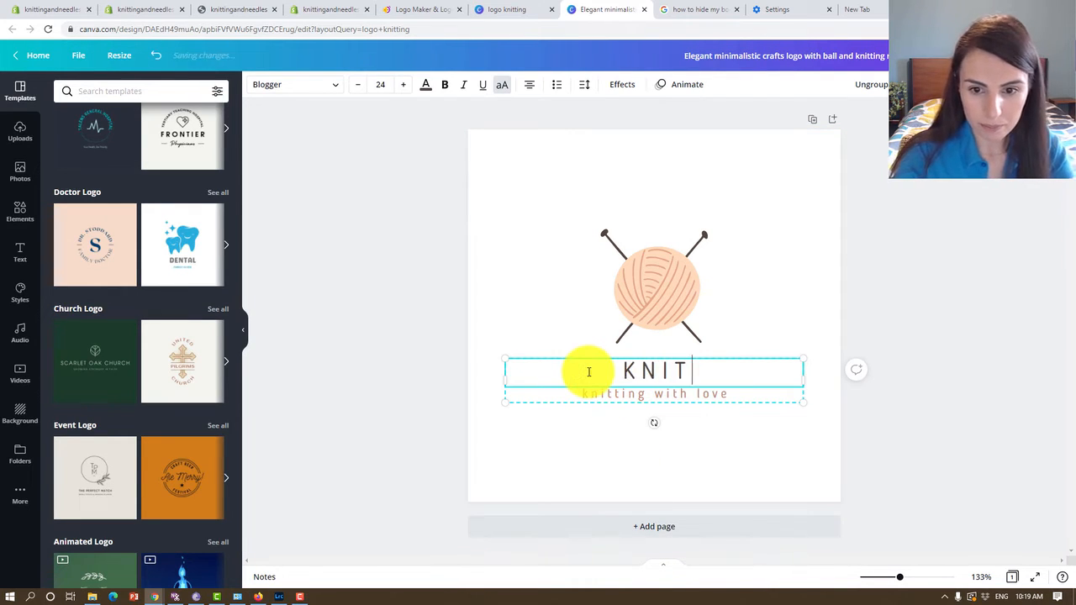
pyautogui.write('TING AND')
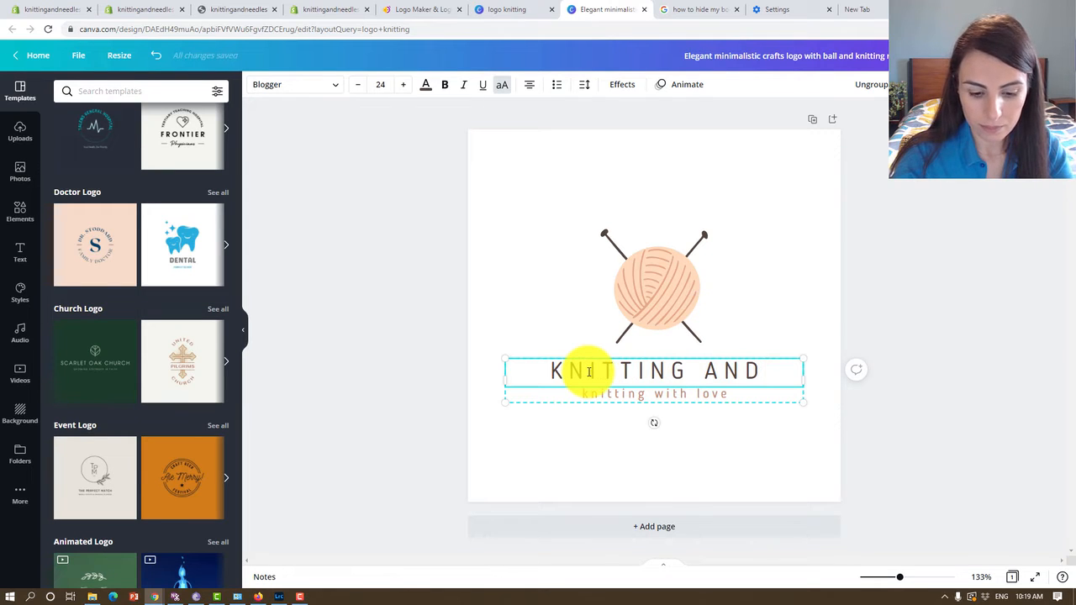
pyautogui.write(' NEEFK')
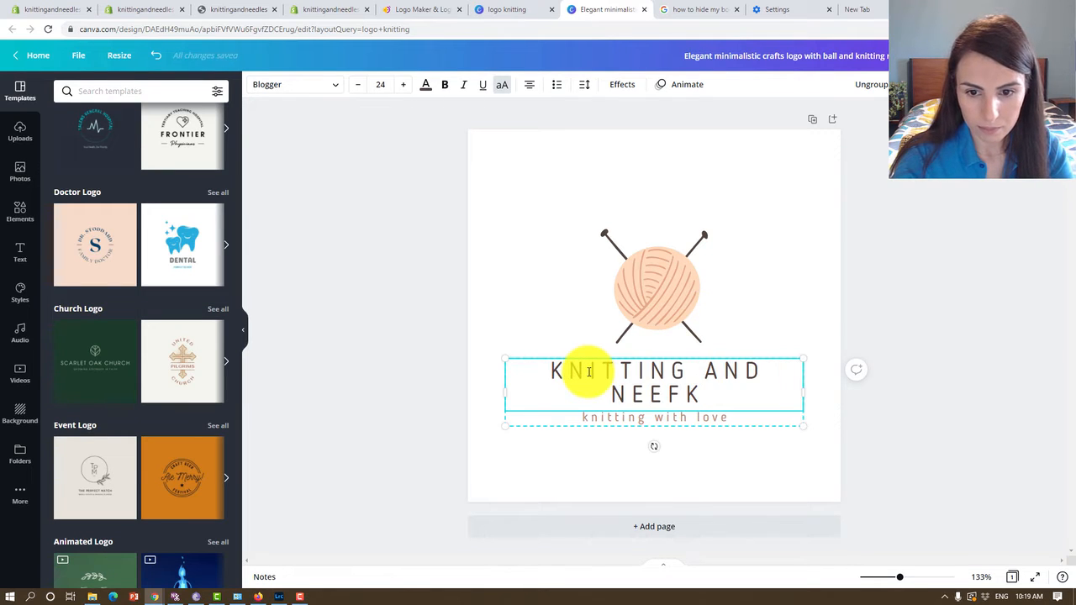
pyautogui.press('BackSpace')
pyautogui.press('BackSpace')
pyautogui.write('DLES')
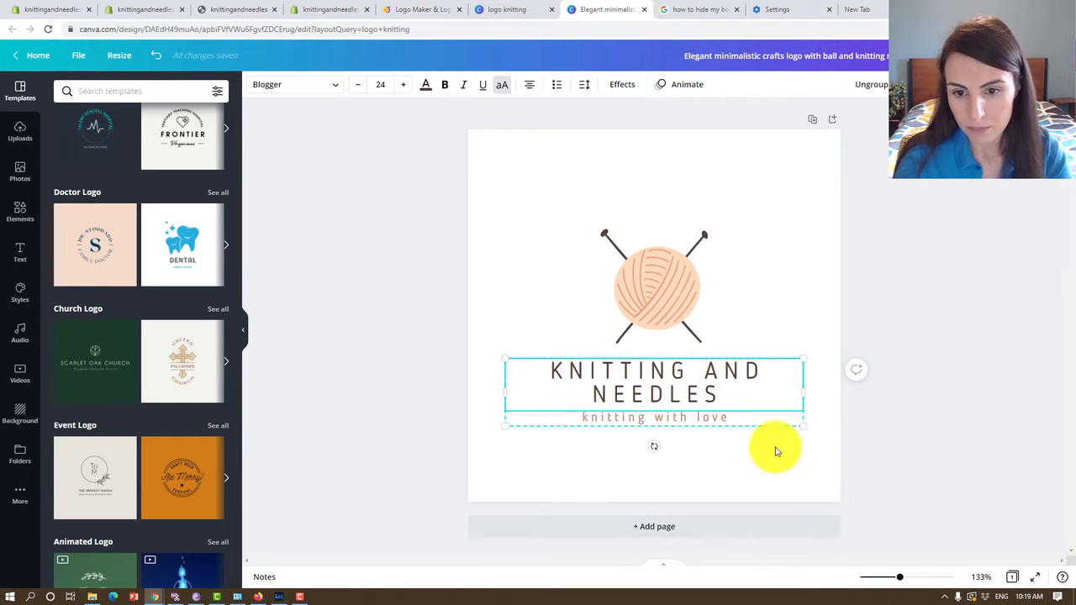
# Narrow the logo's text box to fit the business name and replace "AND" with "&" in the heading.
pyautogui.moveTo(805, 392); pyautogui.dragTo(720, 392)
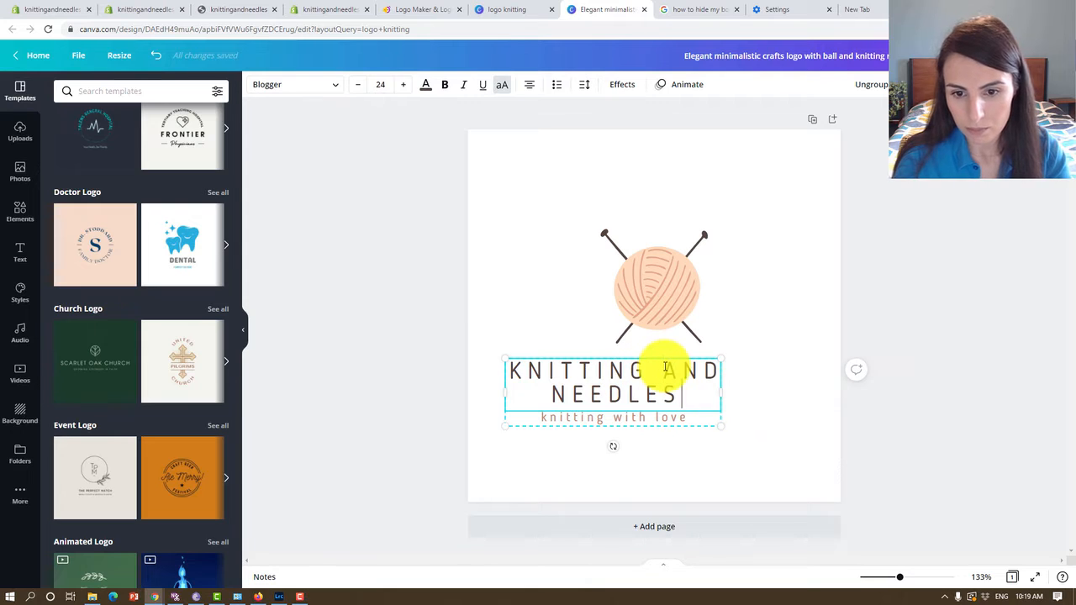
pyautogui.press('BackSpace')
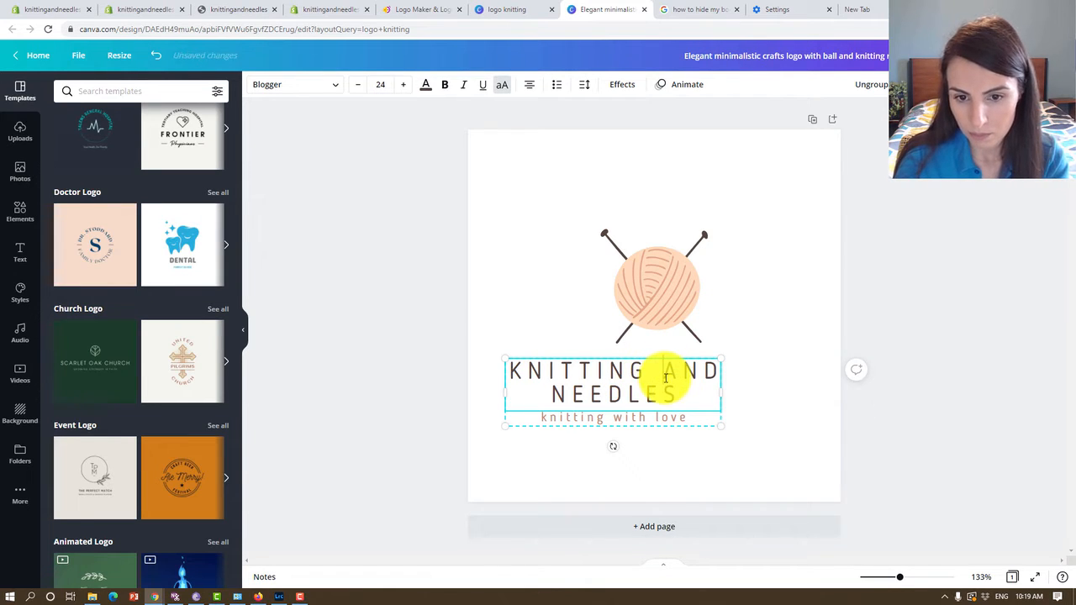
pyautogui.moveTo(665, 373); pyautogui.dragTo(721, 373)
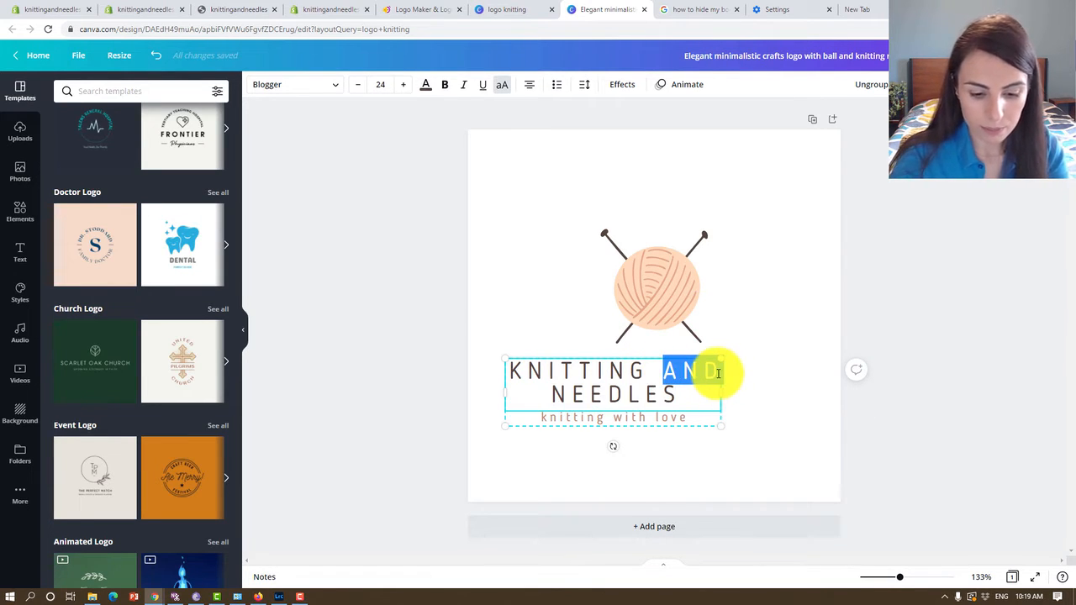
pyautogui.write('&')
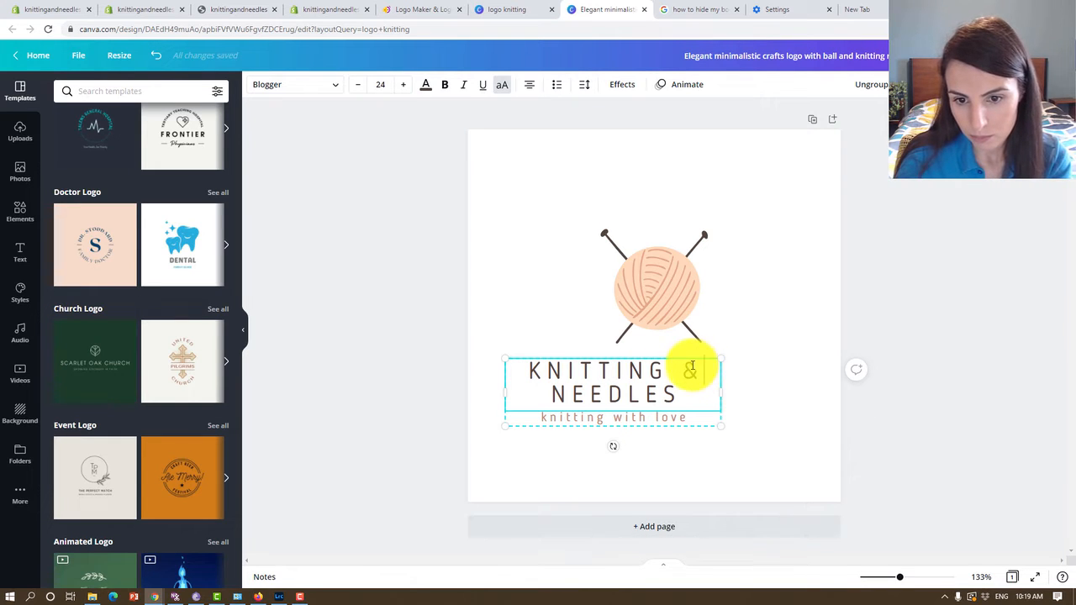
pyautogui.click(686, 369)
pyautogui.press('BackSpace')
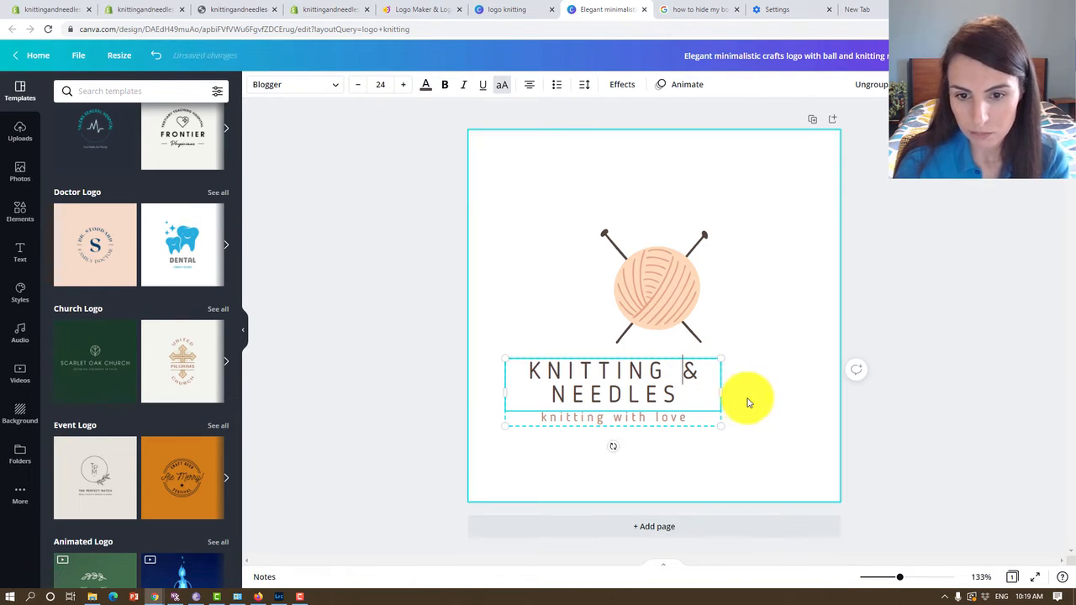
# Move the business name and tagline group so it is horizontally centred beneath the yarn ball, and deselect it.
pyautogui.click(739, 400)
pyautogui.moveTo(611, 398); pyautogui.dragTo(649, 391)
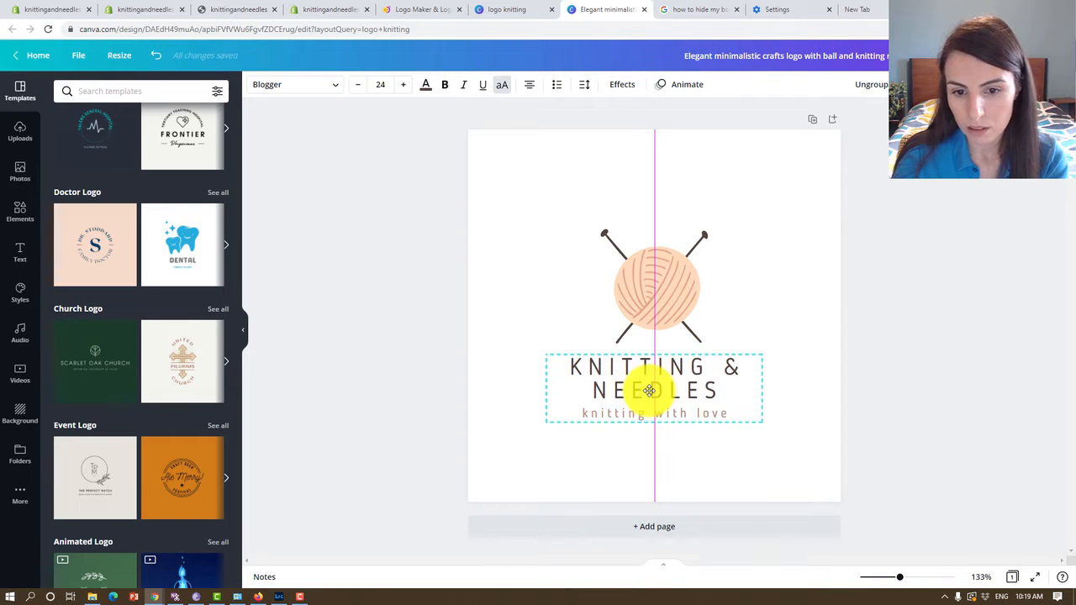
pyautogui.click(656, 462)
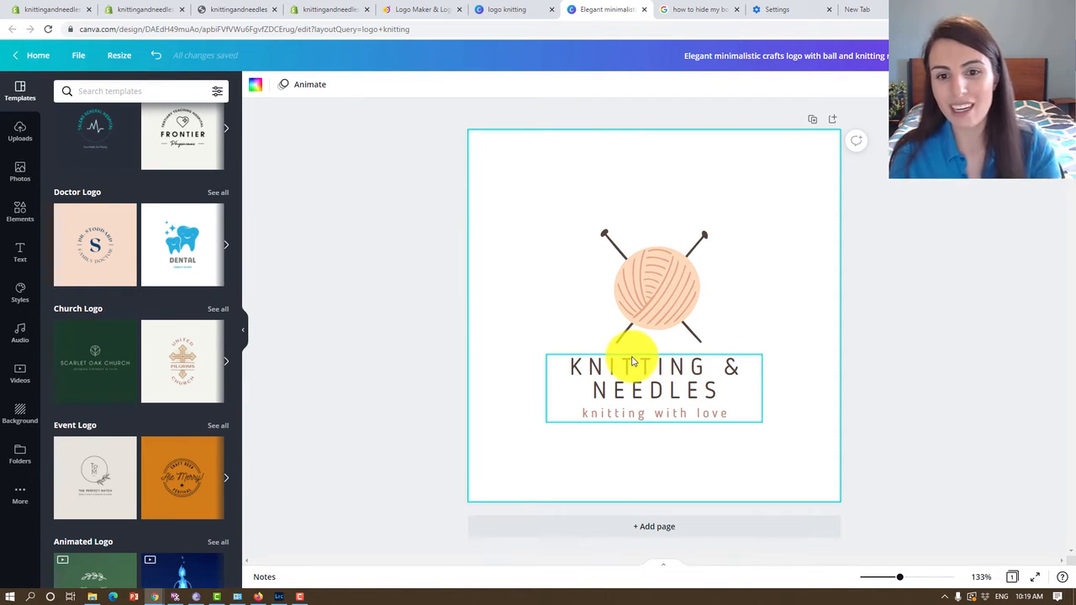
# Go back to the Canva home page from the logo template search results and open the Brand Kit.
pyautogui.click(639, 293)
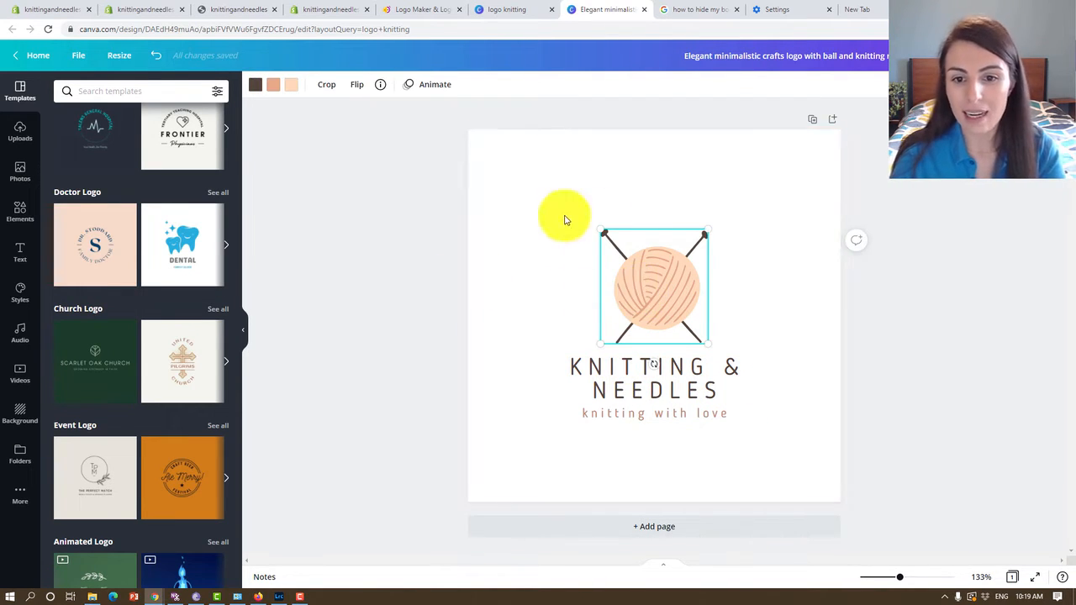
pyautogui.click(563, 451)
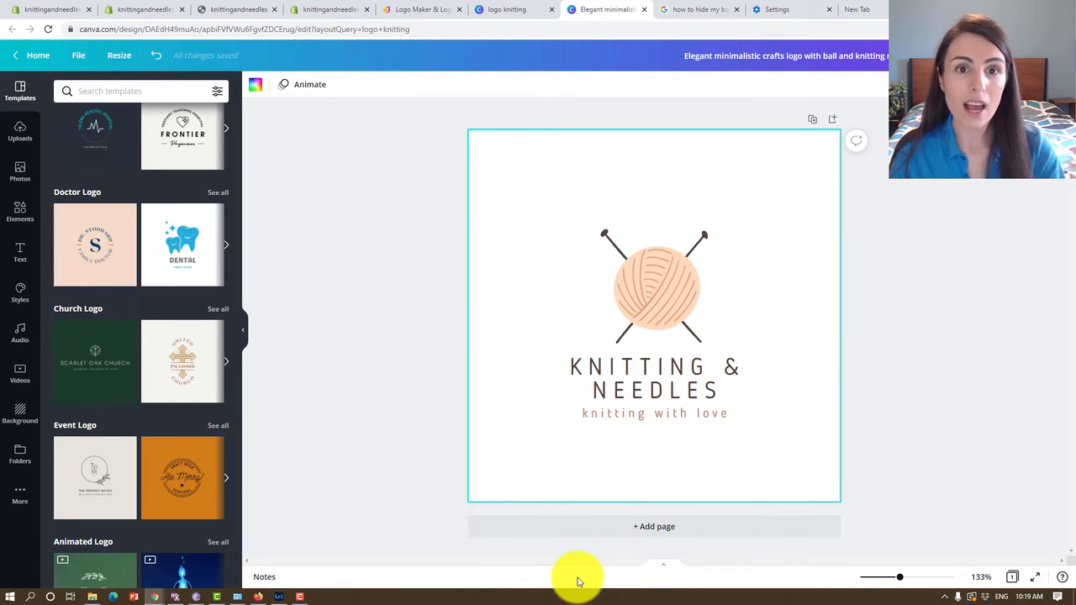
pyautogui.click(490, 11)
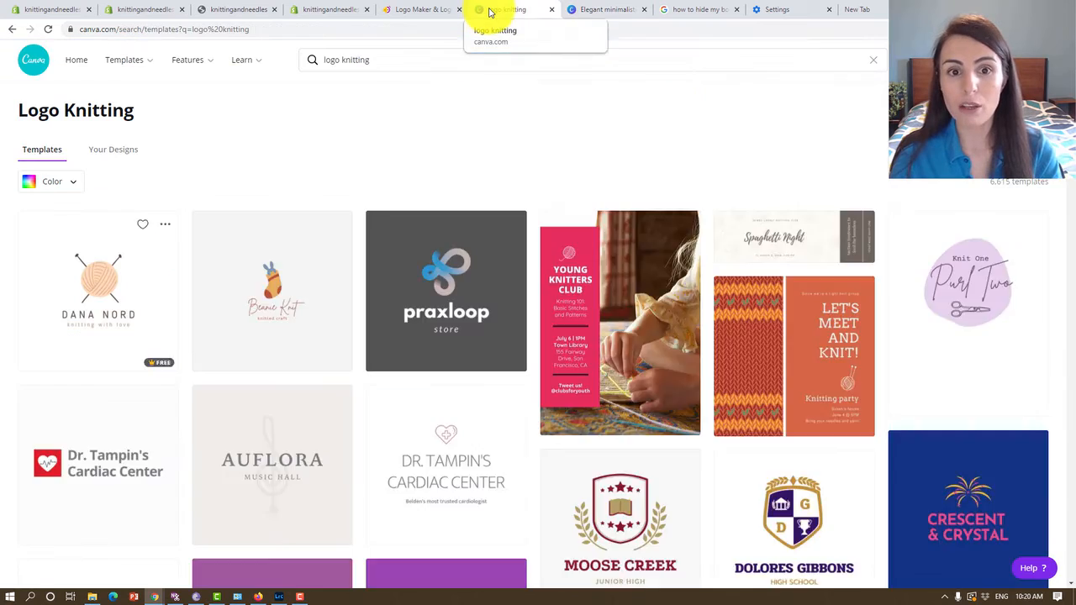
pyautogui.click(28, 62)
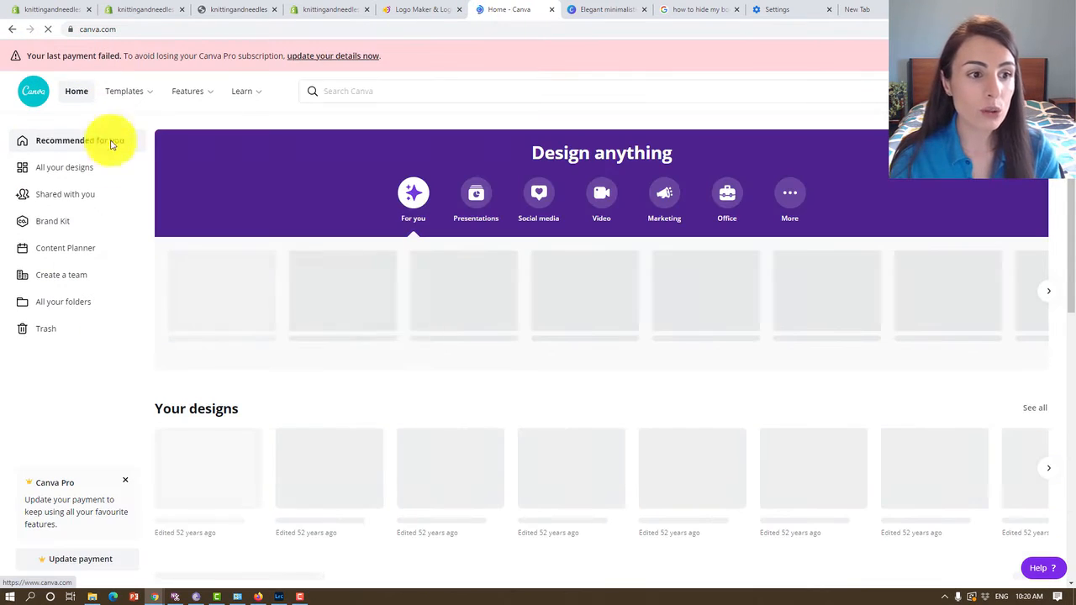
pyautogui.click(59, 222)
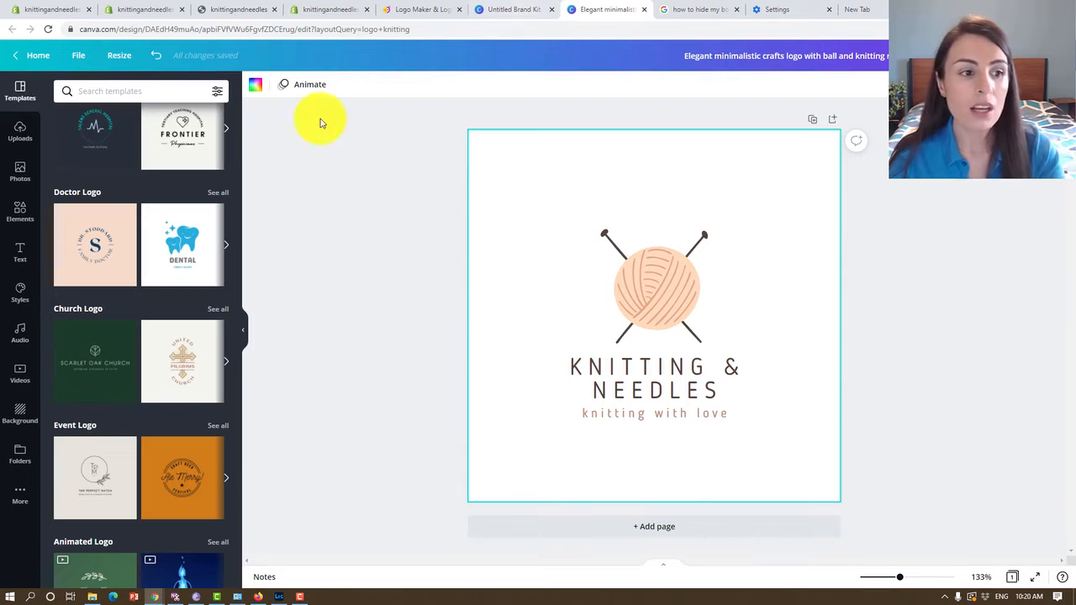
# Recolour the logo with the Brand Kit's untitled palette, shuffling to a pale pink background, yellow yarn ball and navy text.
pyautogui.click(20, 290)
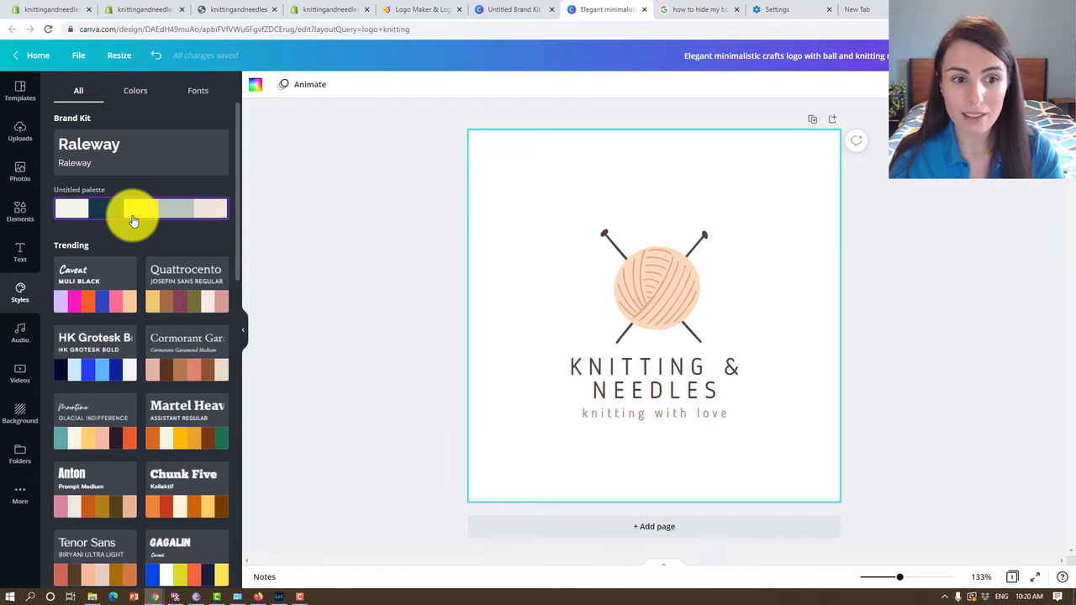
pyautogui.click(132, 220)
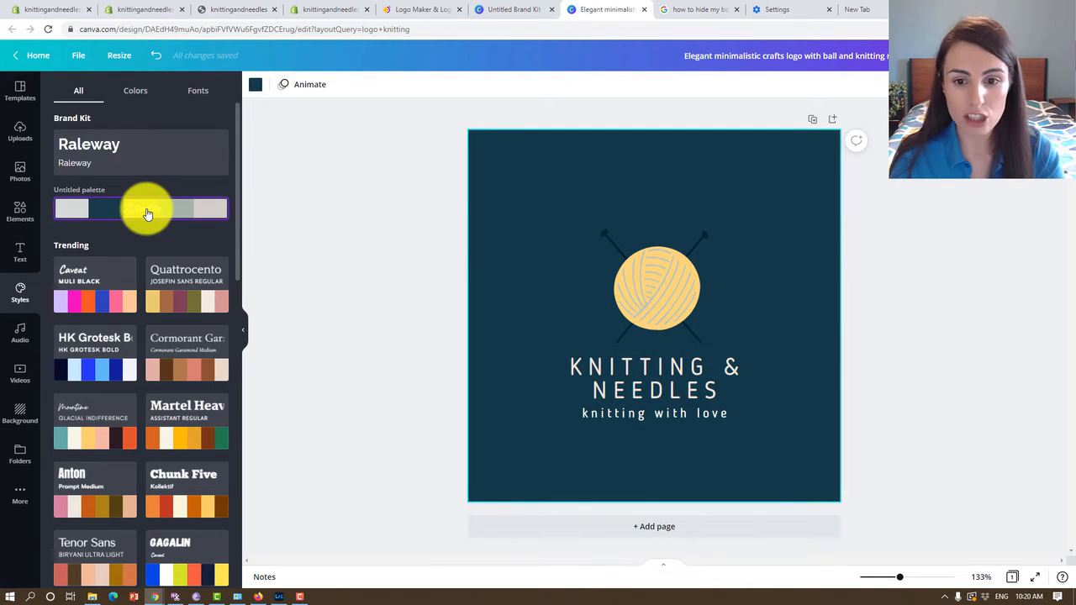
pyautogui.click(147, 214)
pyautogui.click(147, 214)
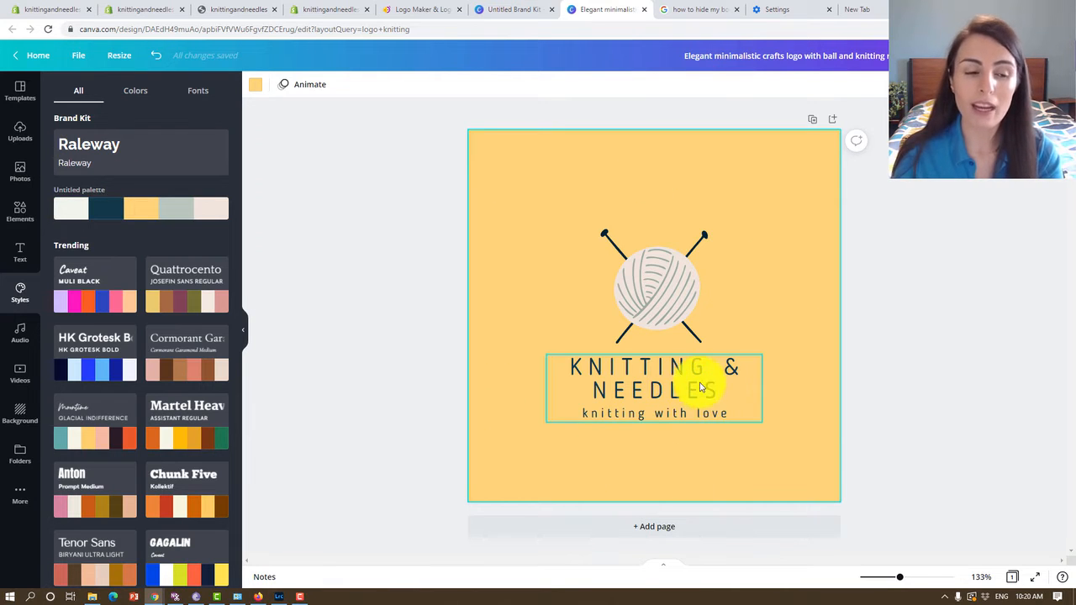
pyautogui.click(173, 209)
# Add a blank page below the logo and duplicate the first page.
pyautogui.click(580, 525)
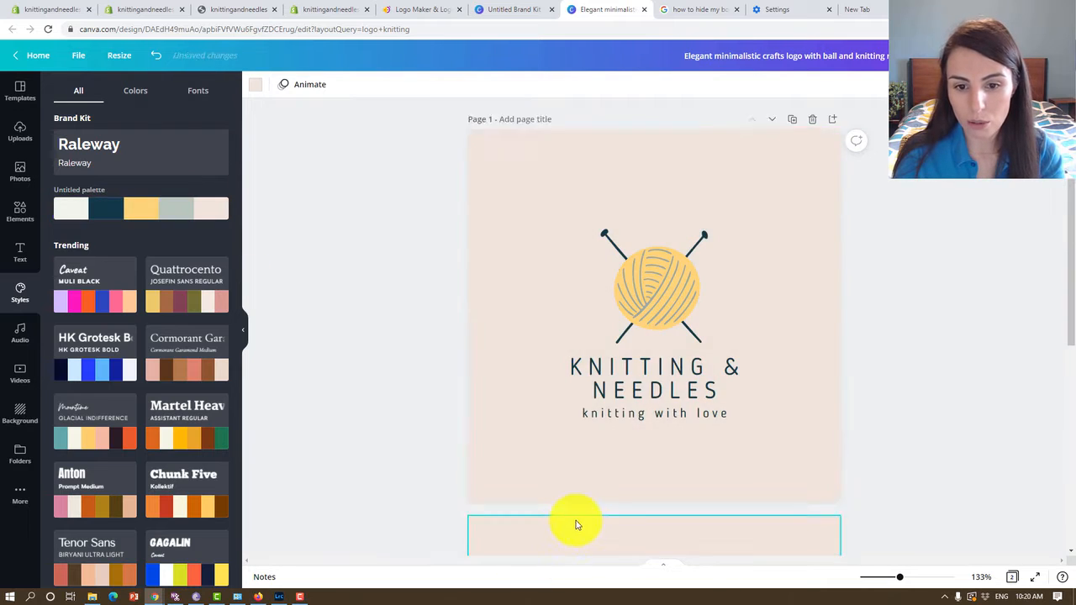
pyautogui.scroll(3, 617, 469)
pyautogui.scroll(2, 617, 469)
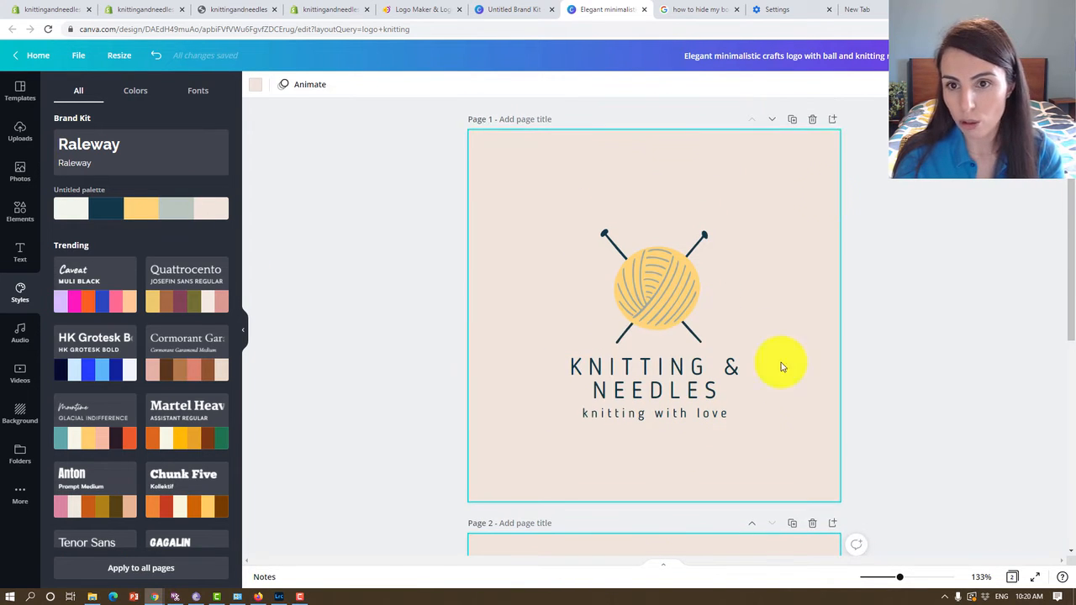
pyautogui.click(791, 119)
pyautogui.scroll(5, 749, 325)
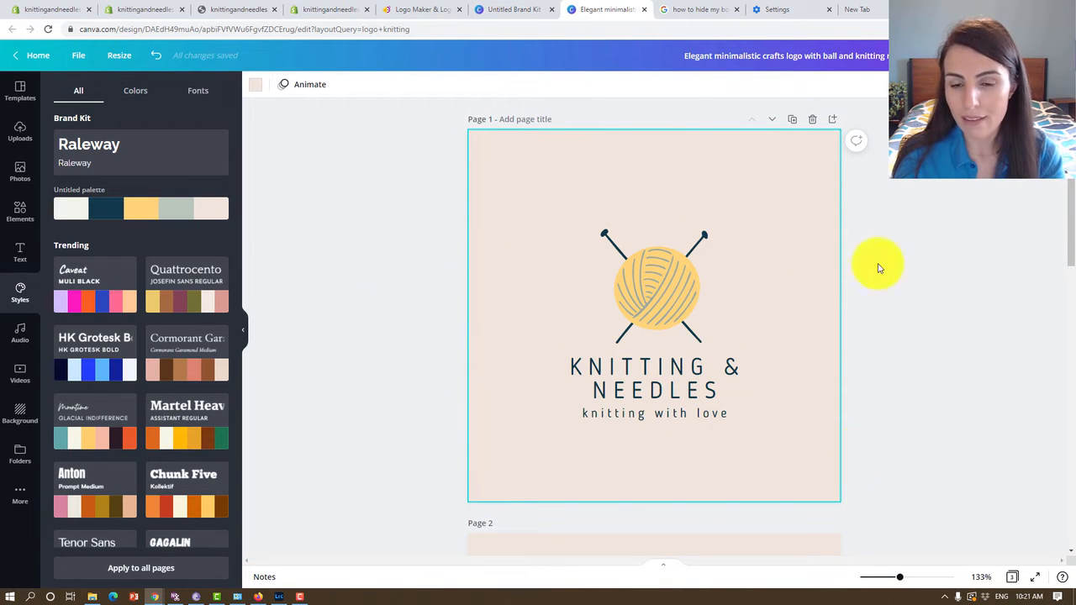
pyautogui.click(1002, 56)
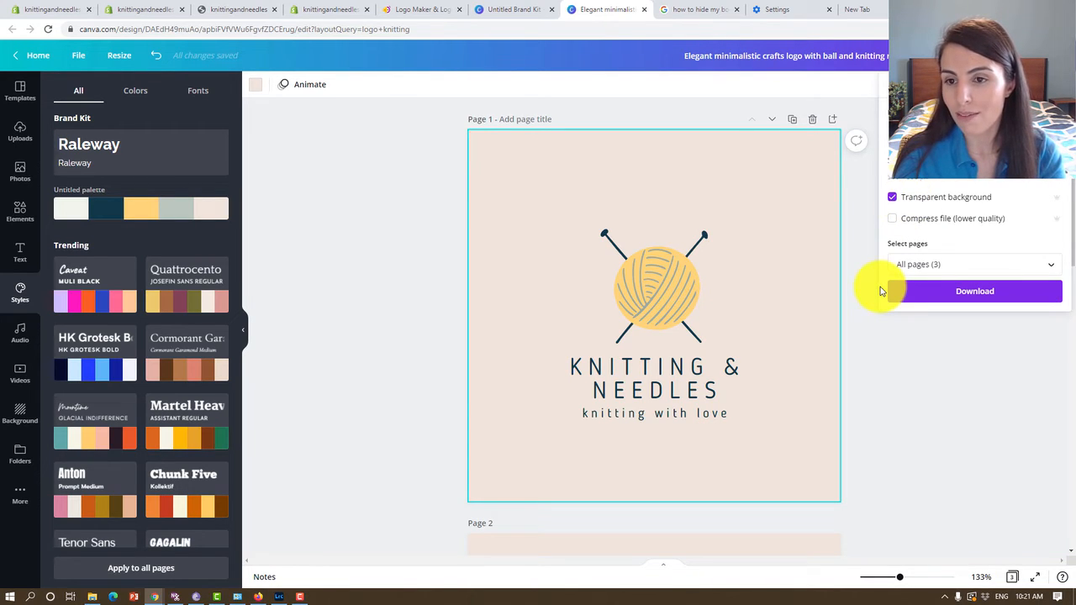
pyautogui.click(940, 270)
pyautogui.click(932, 327)
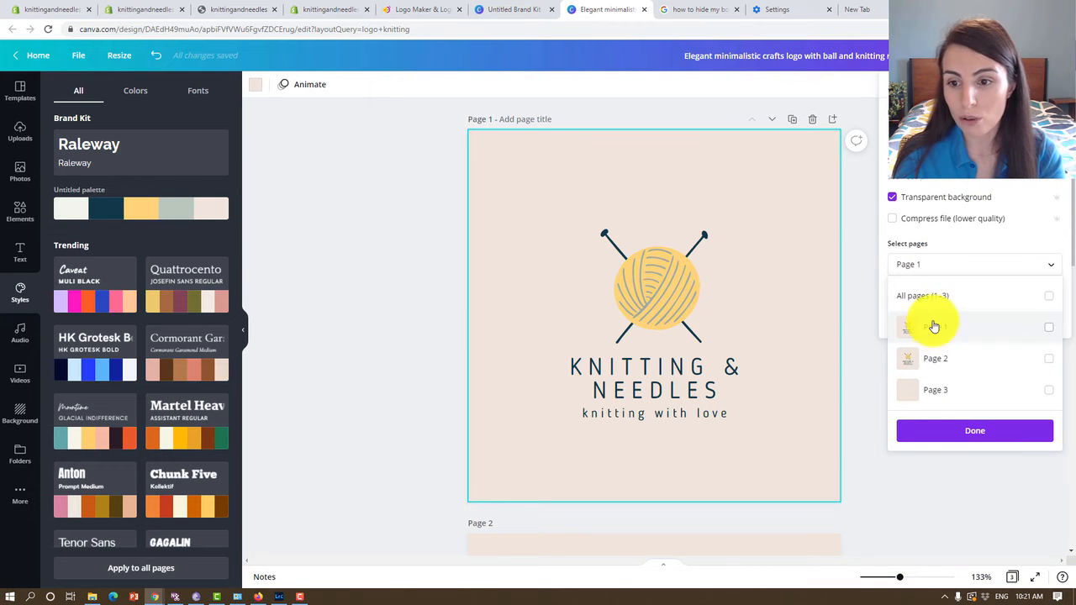
pyautogui.click(932, 433)
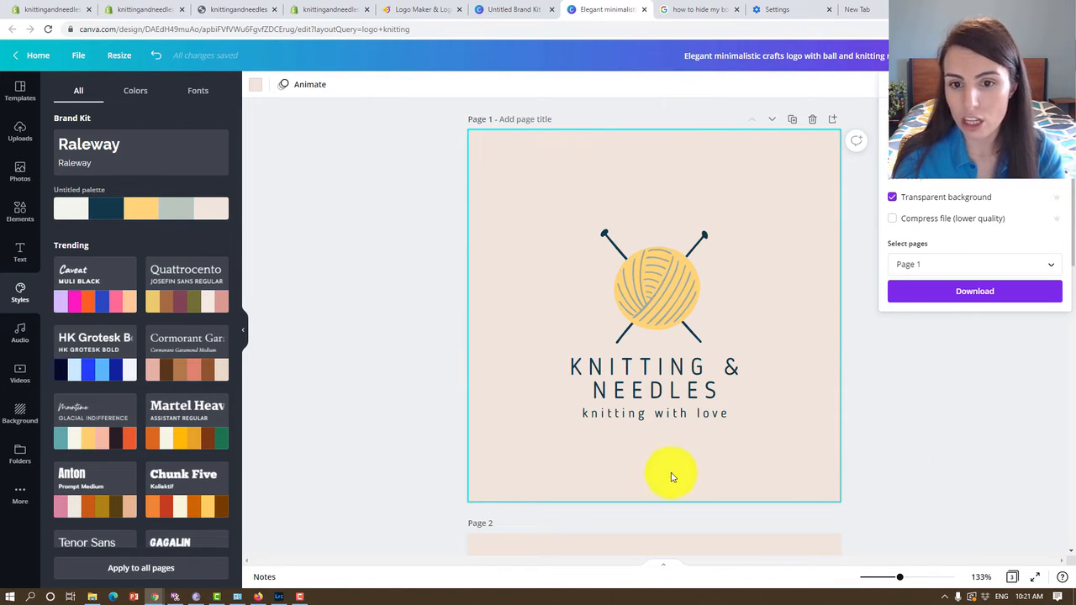
pyautogui.click(1037, 454)
# Enlarge the yarn ball and text together to nearly fill page 1, centre them, and deselect them.
pyautogui.moveTo(766, 194); pyautogui.dragTo(546, 429)
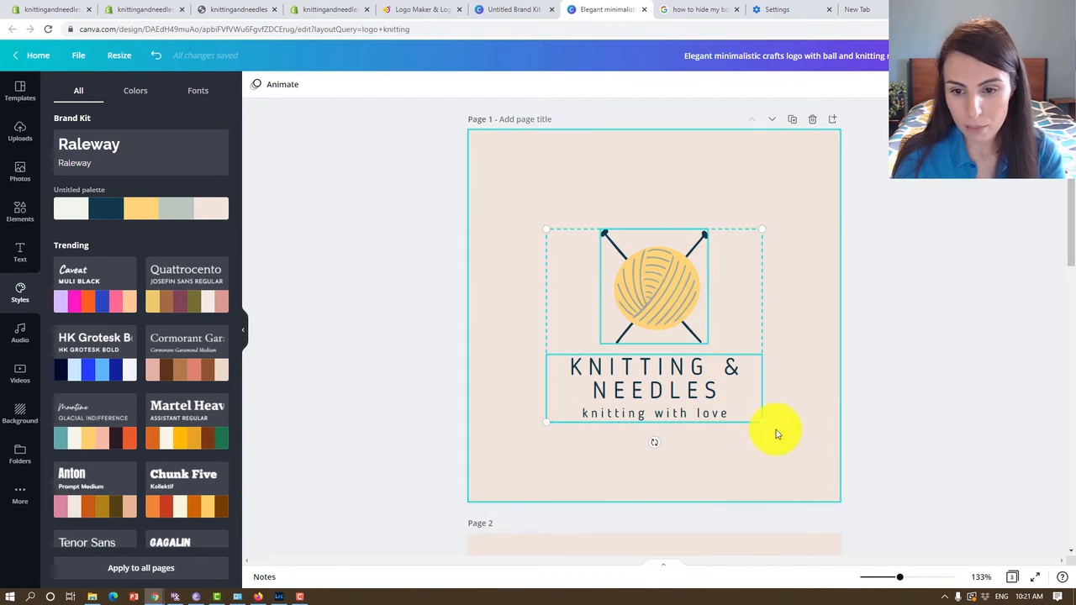
pyautogui.moveTo(764, 423); pyautogui.dragTo(878, 526)
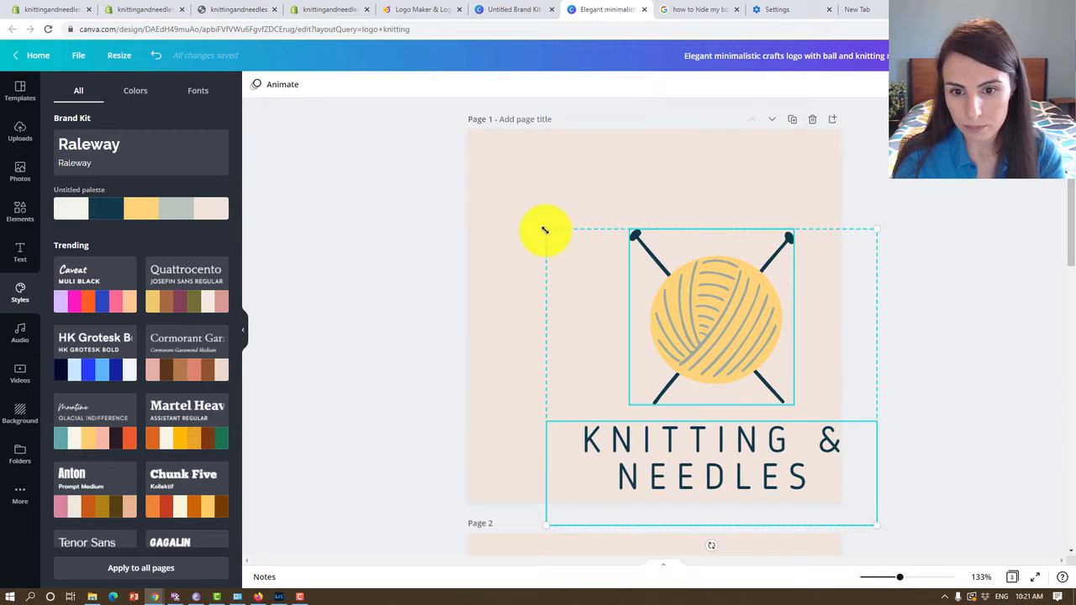
pyautogui.moveTo(545, 230); pyautogui.dragTo(470, 173)
pyautogui.moveTo(667, 361); pyautogui.dragTo(645, 331)
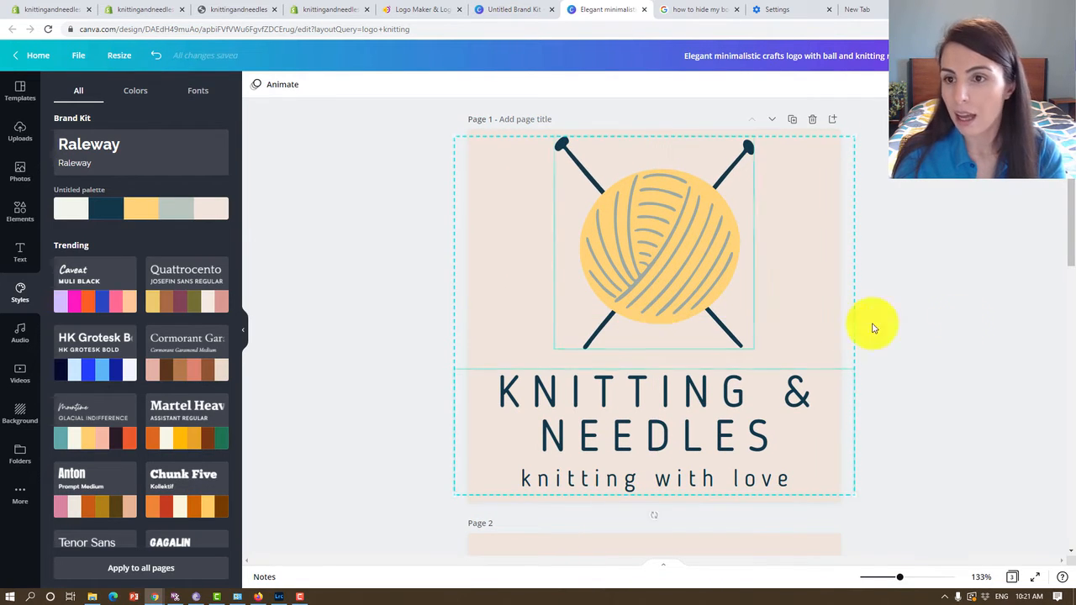
pyautogui.click(873, 328)
pyautogui.click(998, 55)
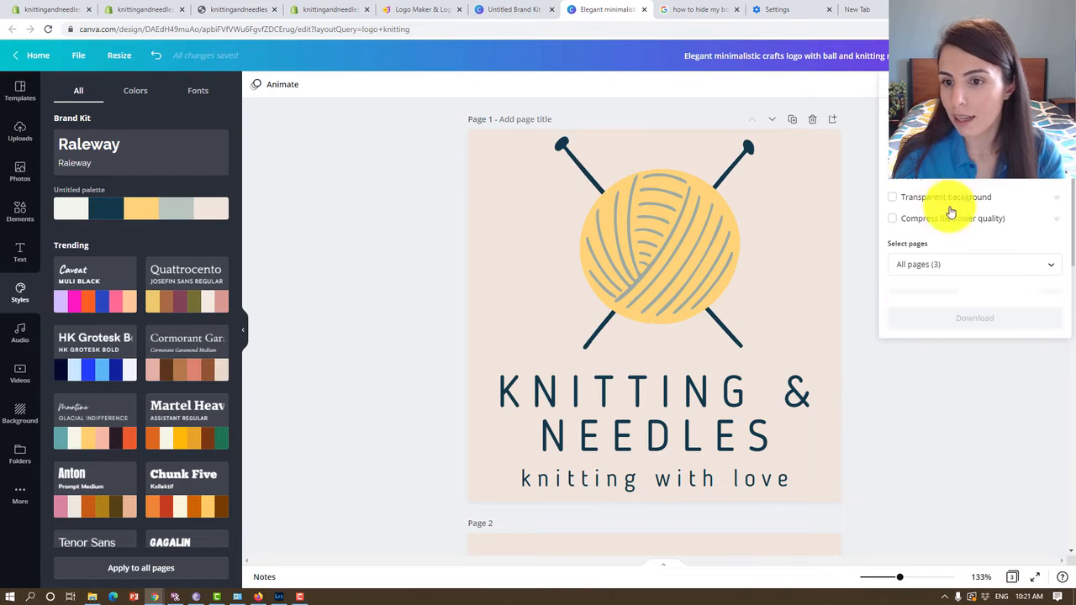
pyautogui.click(934, 269)
pyautogui.click(931, 323)
pyautogui.click(934, 429)
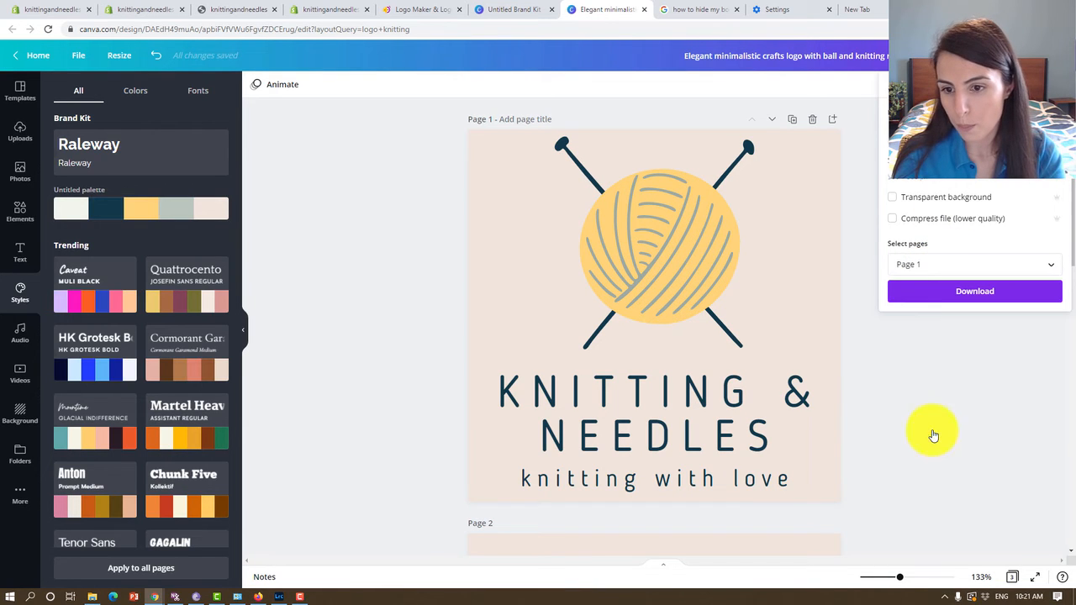
pyautogui.click(916, 303)
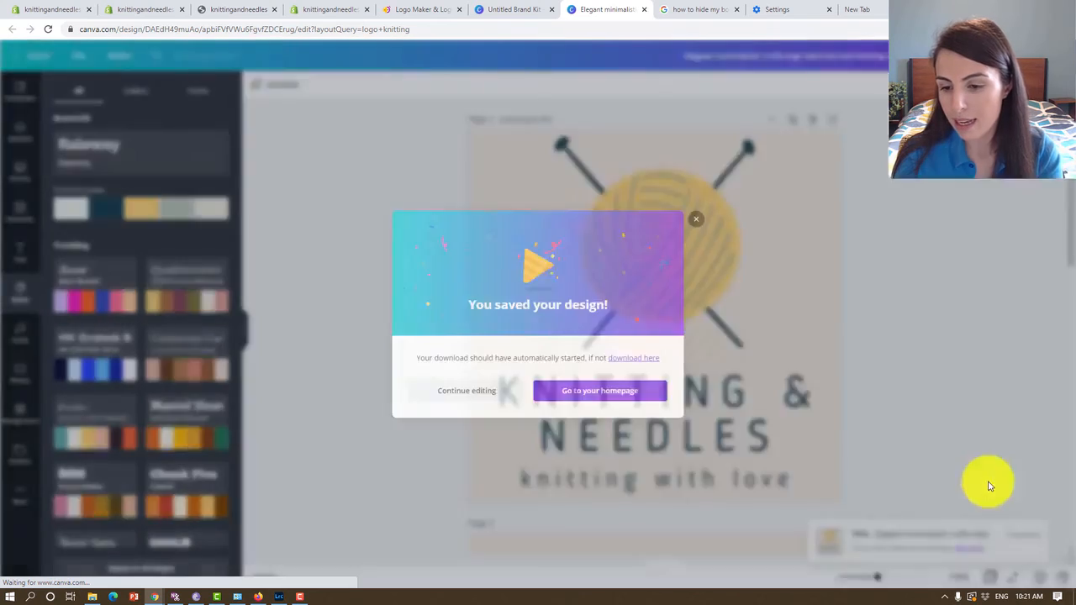
pyautogui.click(653, 422)
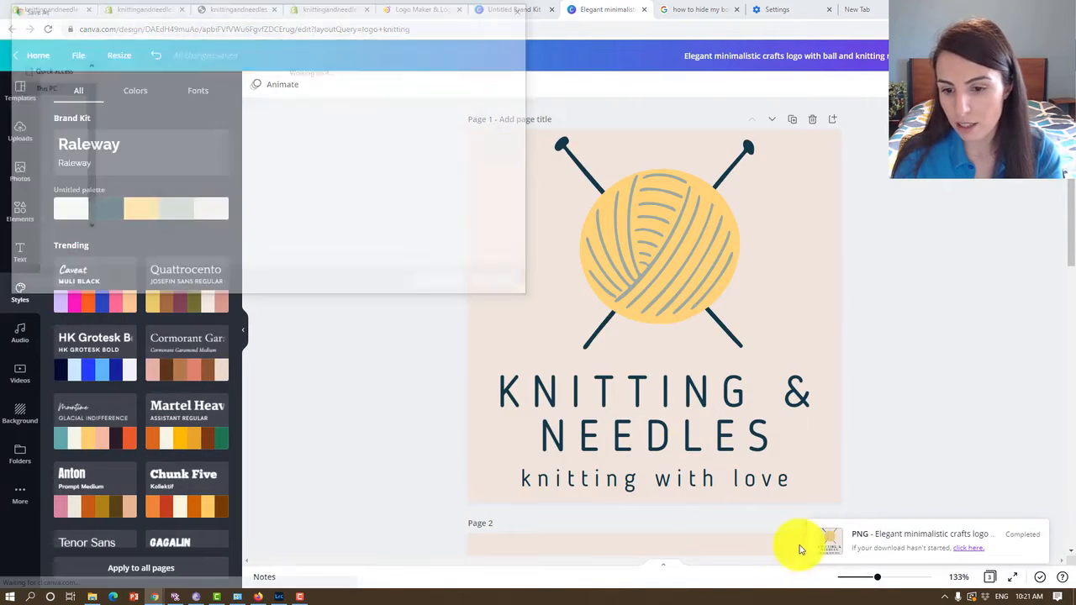
pyautogui.click(518, 11)
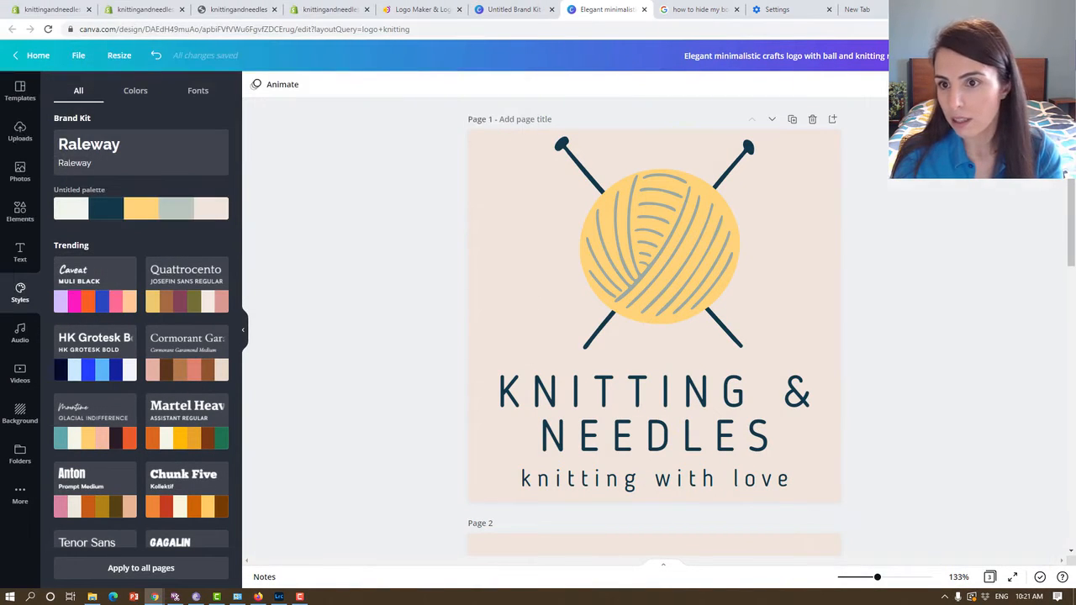
# Download only page 1 as a PNG with a transparent background into the "red yarn" folder and preview the saved file.
pyautogui.click(1026, 56)
pyautogui.click(933, 211)
pyautogui.click(937, 266)
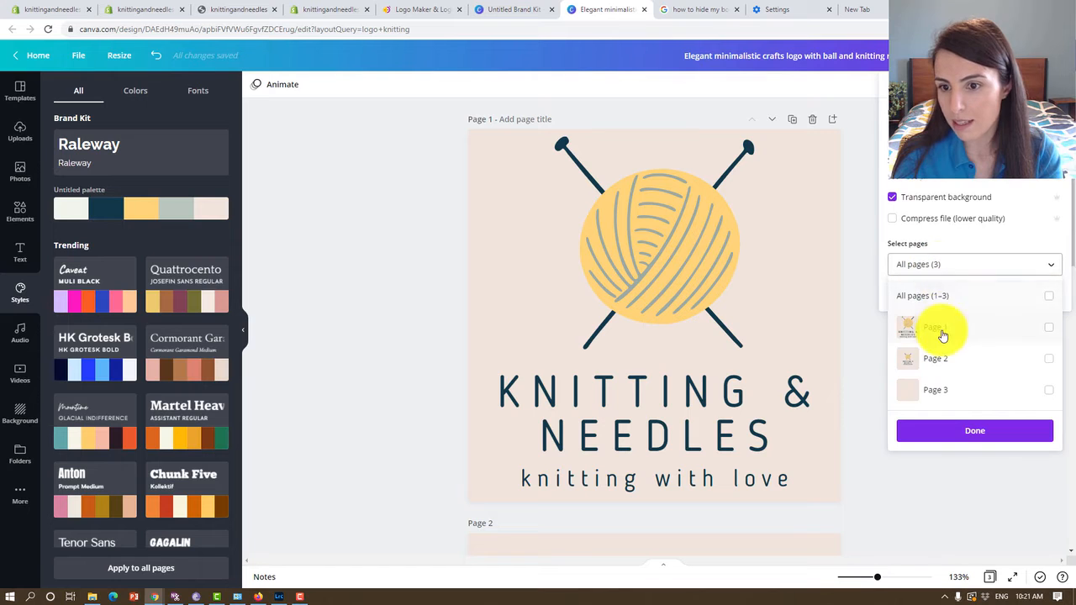
pyautogui.click(940, 328)
pyautogui.click(945, 433)
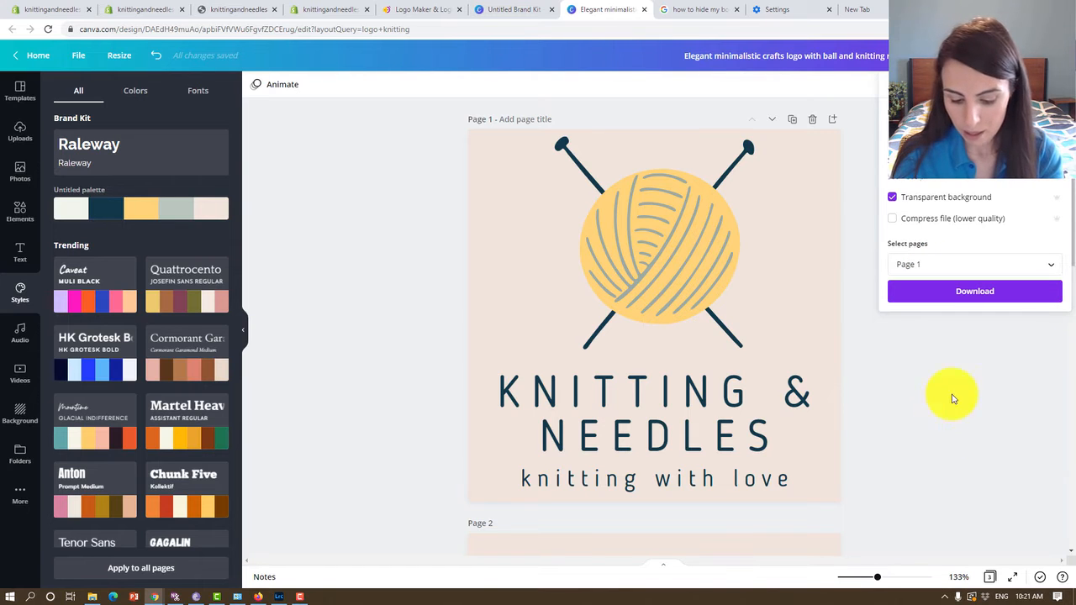
pyautogui.click(977, 290)
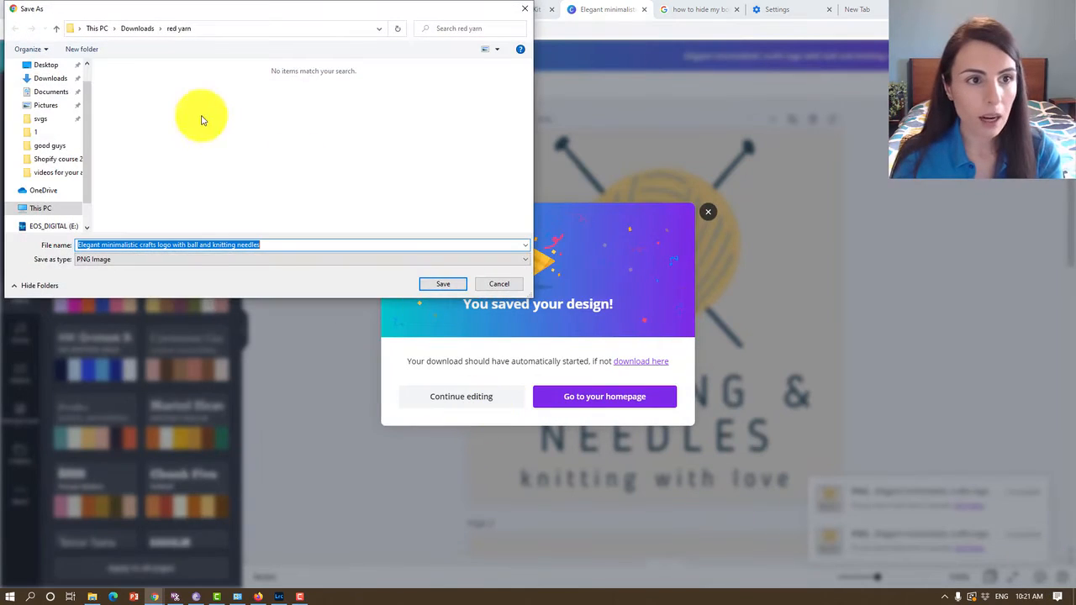
pyautogui.click(458, 288)
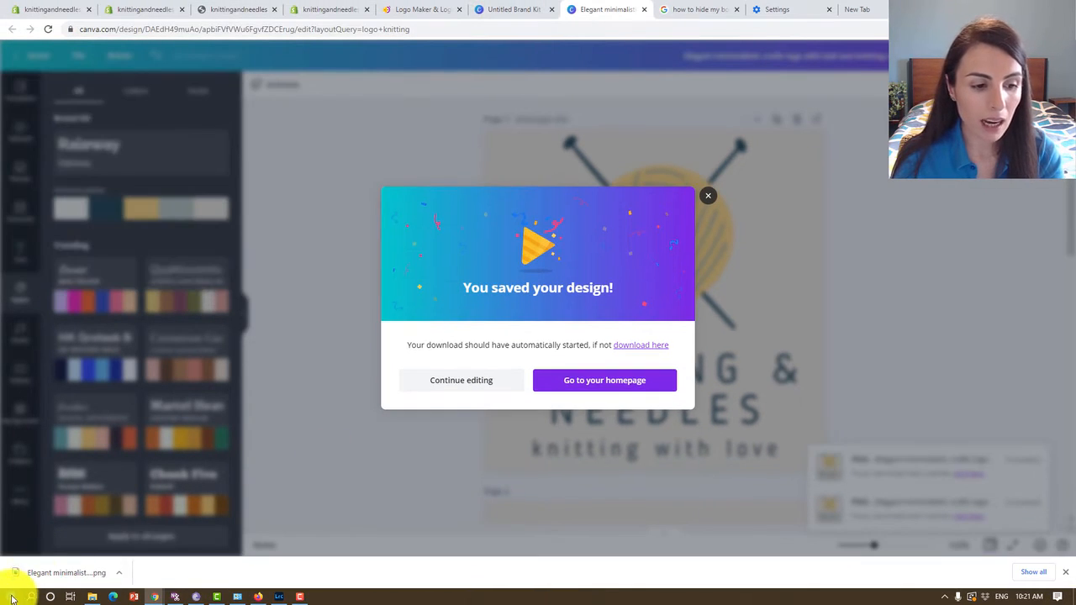
pyautogui.click(52, 572)
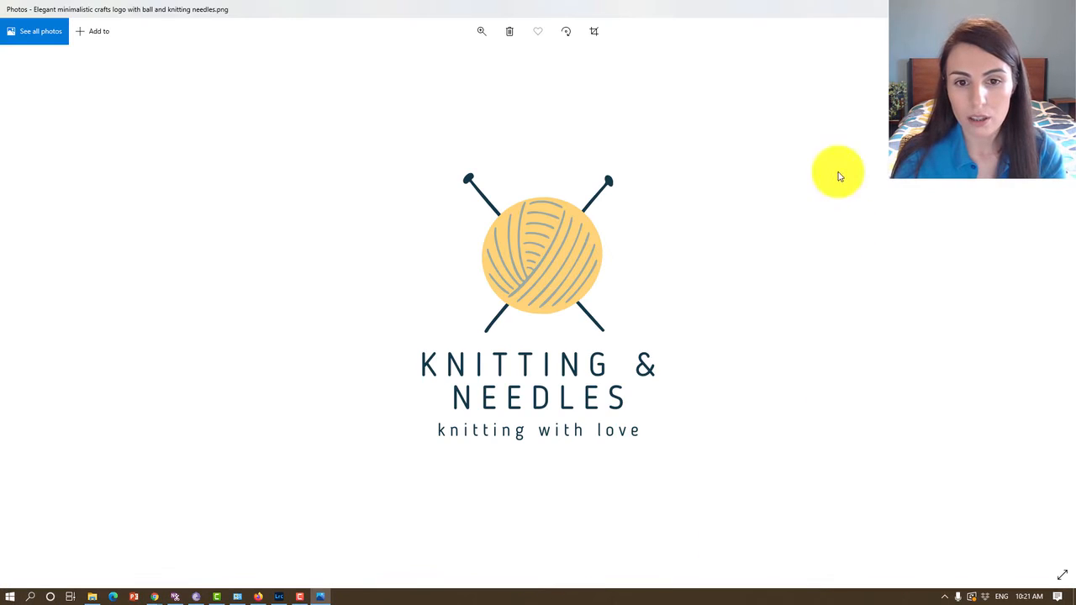
pyautogui.click(1057, 9)
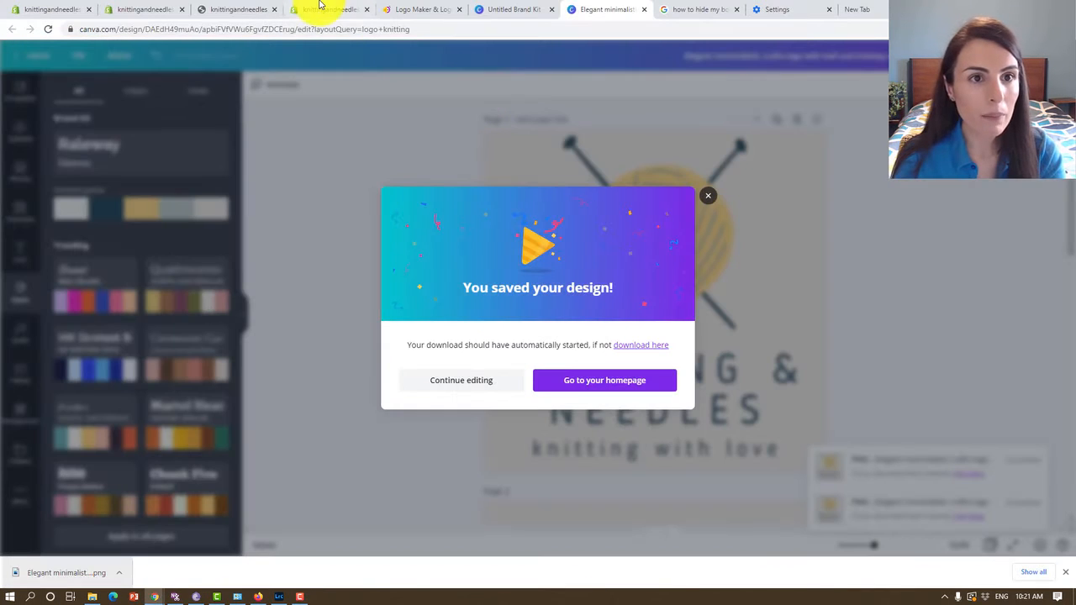
# Switch to the Shopify theme editor and open the image library for the header's logo.
pyautogui.click(126, 9)
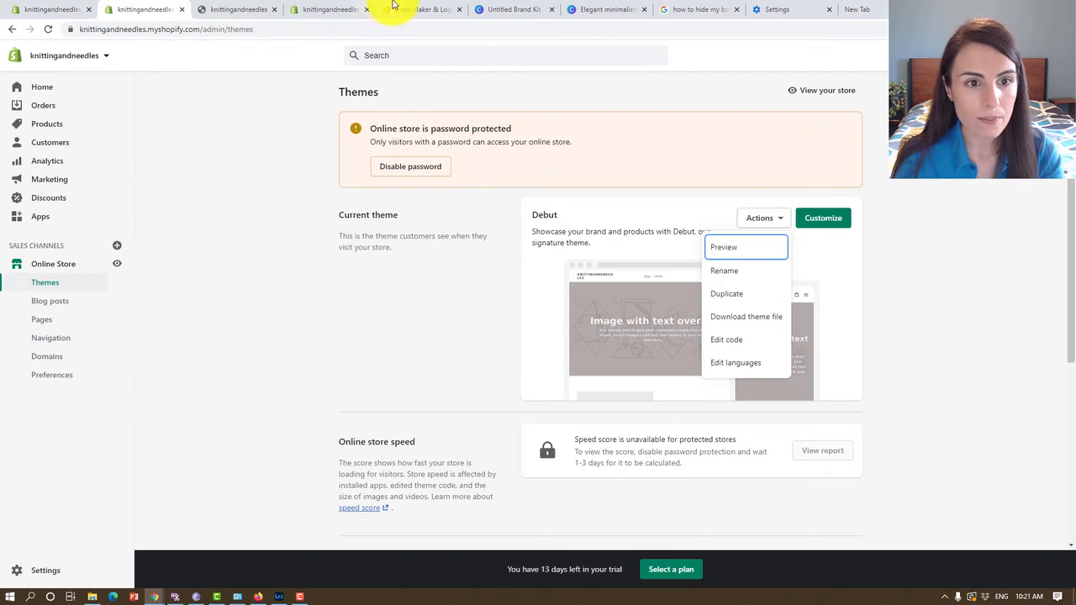
pyautogui.click(344, 9)
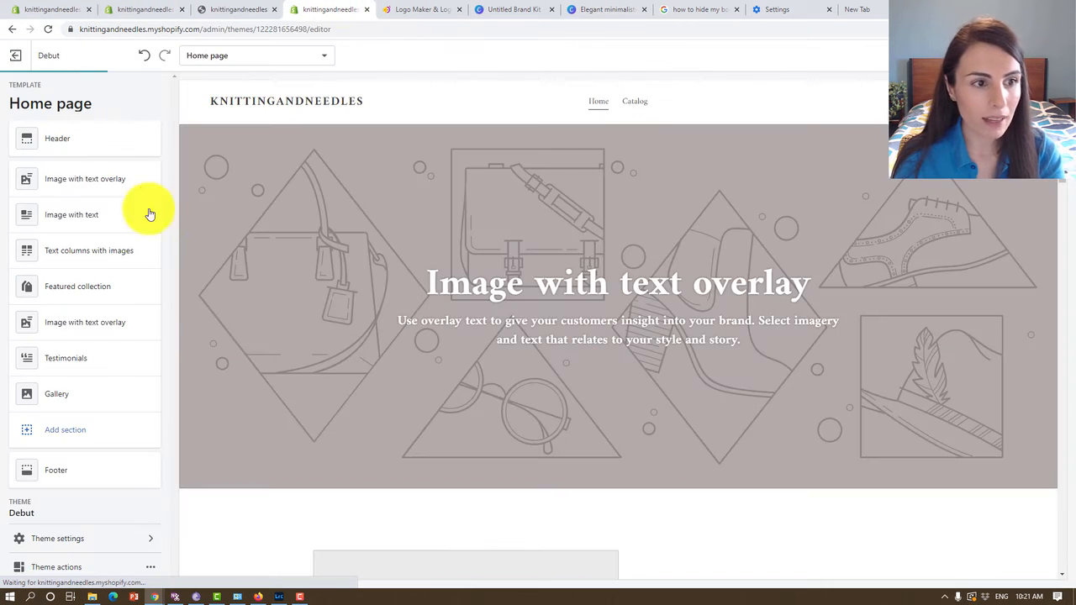
pyautogui.click(77, 148)
pyautogui.click(87, 259)
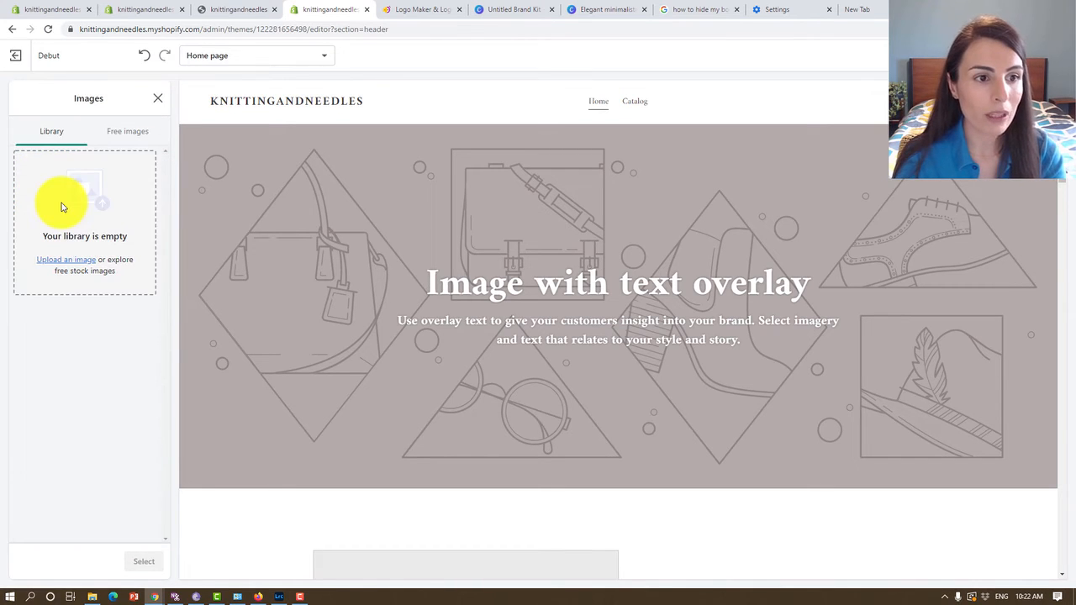
# Upload the downloaded Knitting & Needles logo PNG from the Downloads folder as the store header's logo.
pyautogui.click(73, 262)
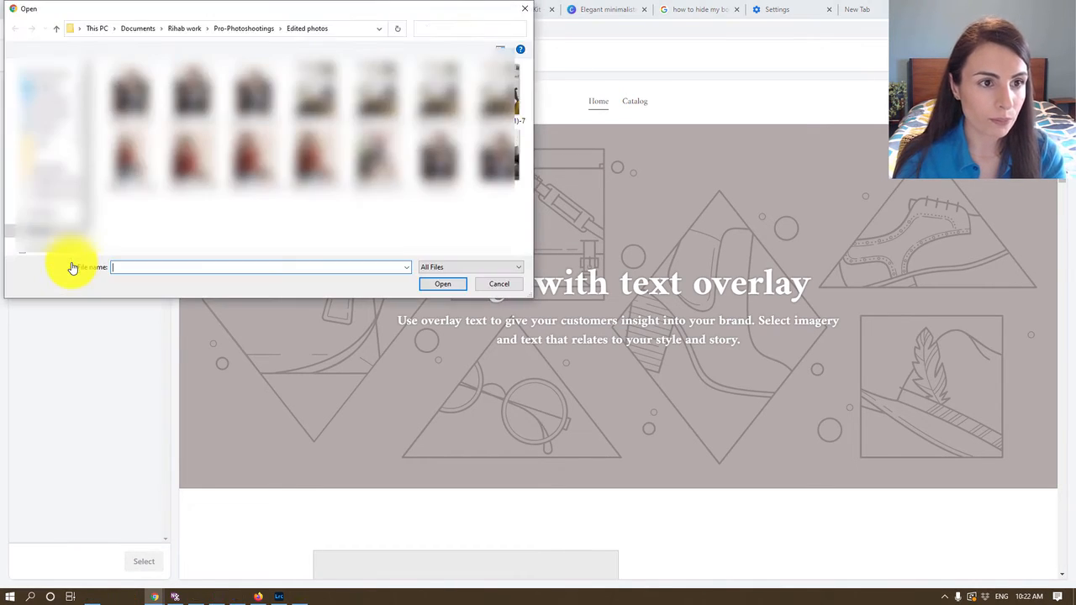
pyautogui.click(53, 96)
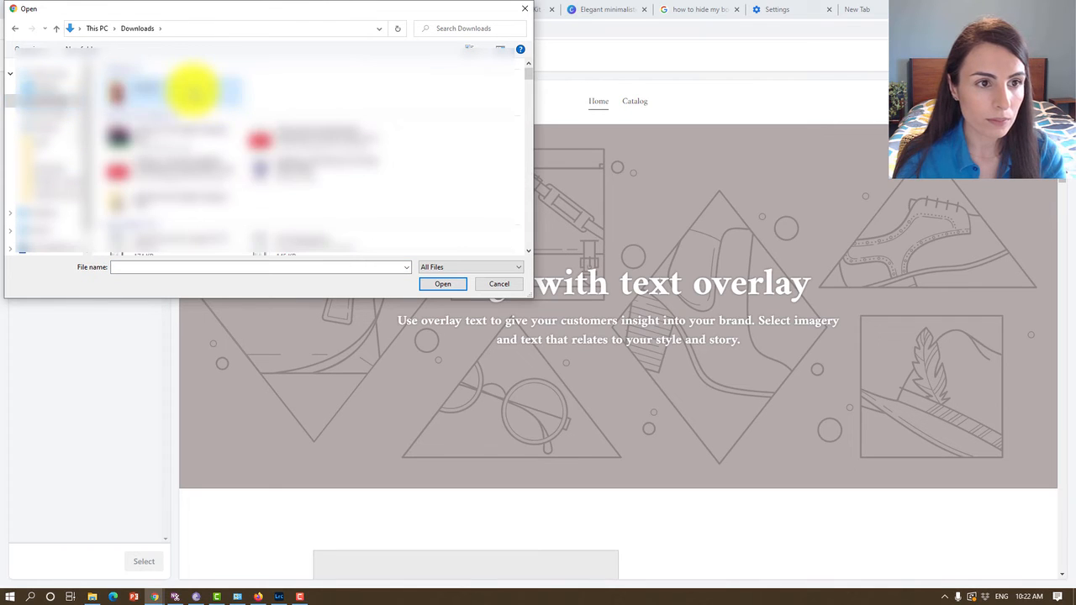
pyautogui.doubleClick(192, 88)
pyautogui.doubleClick(132, 93)
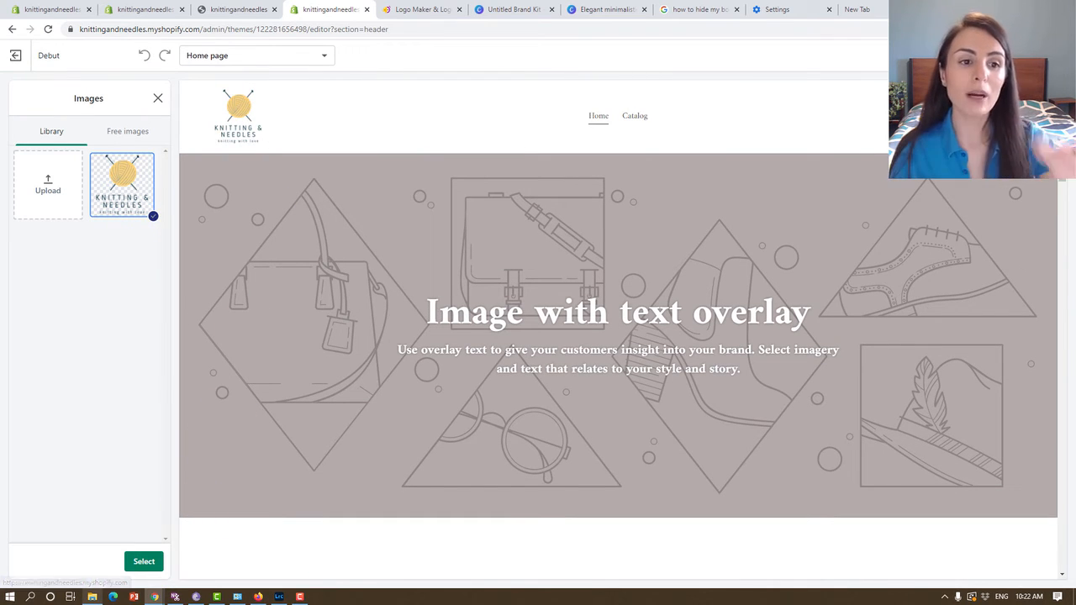
pyautogui.moveTo(92, 597)
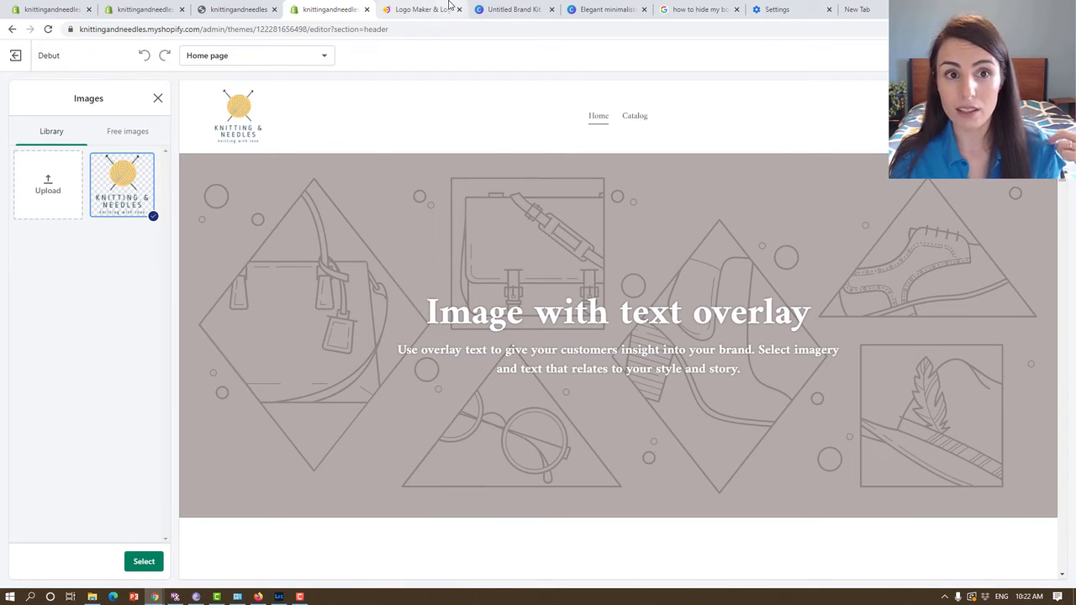
# Switch back to the logo design in Canva, dismiss the download message, and check the resize options.
pyautogui.click(509, 10)
pyautogui.click(603, 9)
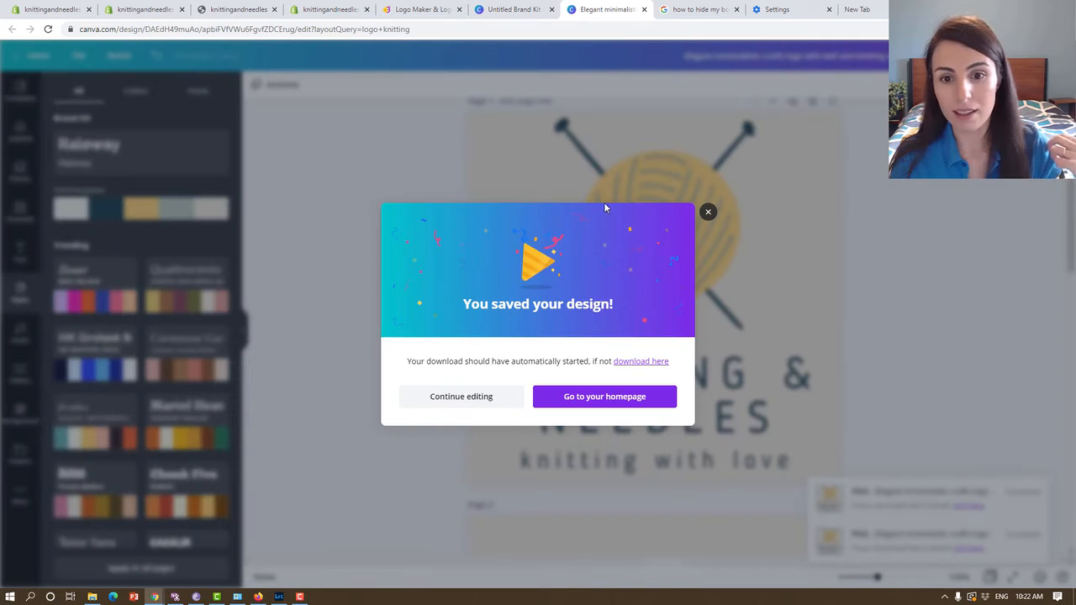
pyautogui.click(709, 213)
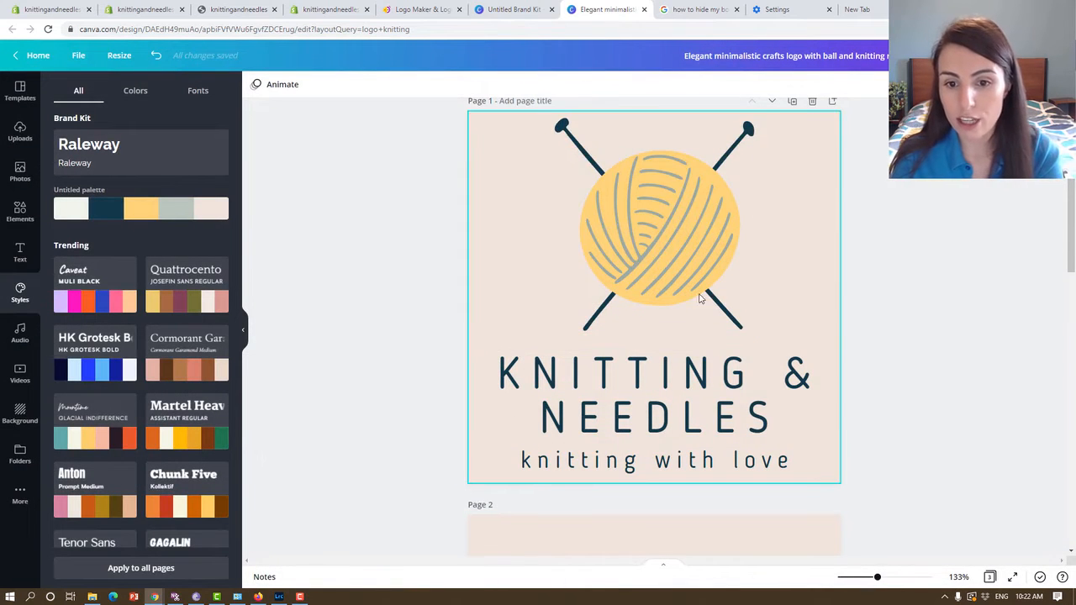
pyautogui.moveTo(940, 304); pyautogui.dragTo(974, 285)
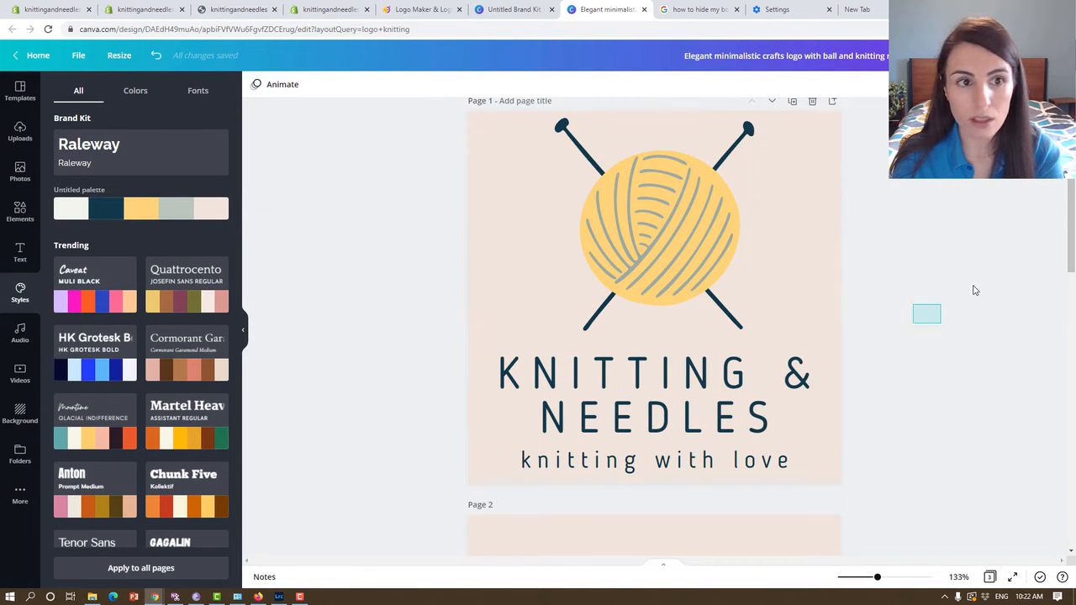
pyautogui.click(119, 57)
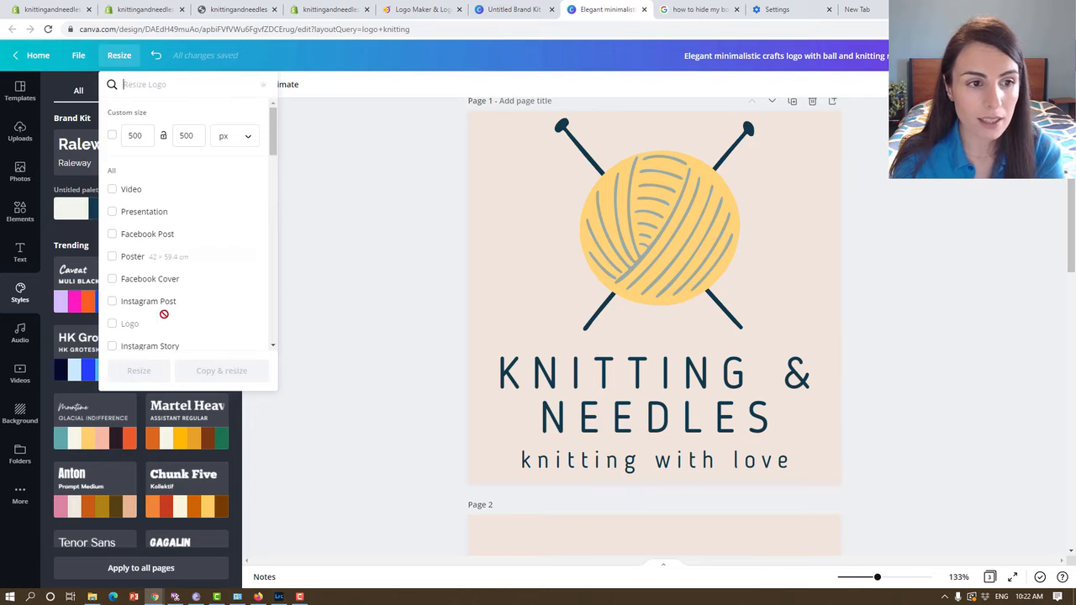
pyautogui.click(429, 250)
# Shrink the text group and the yarn ball on page 1, and place the text beside the ball in a horizontal layout.
pyautogui.moveTo(957, 367); pyautogui.dragTo(523, 456)
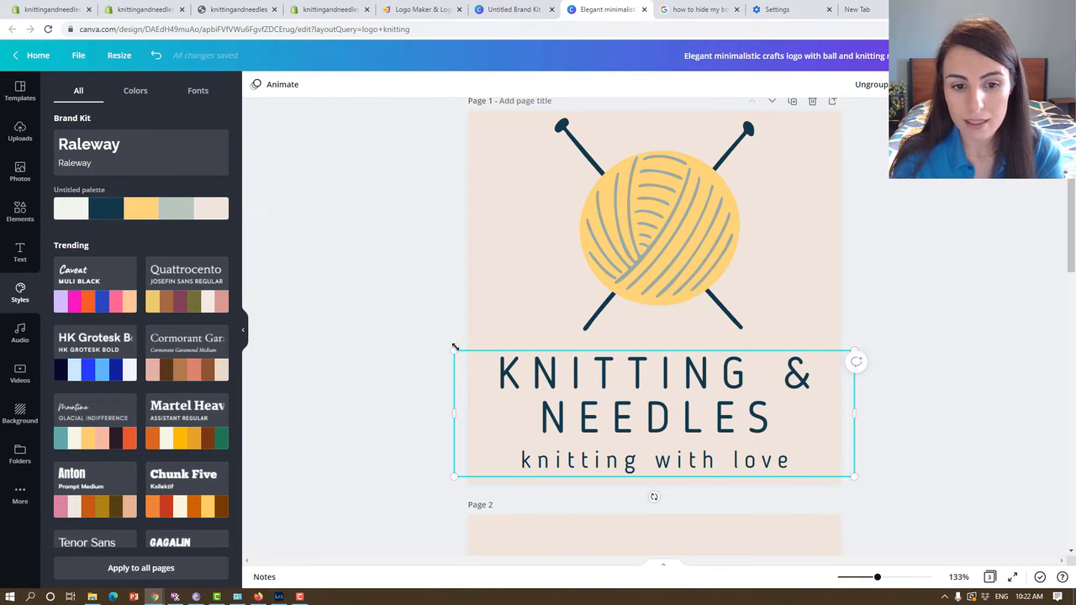
pyautogui.moveTo(455, 349); pyautogui.dragTo(654, 413)
pyautogui.click(692, 187)
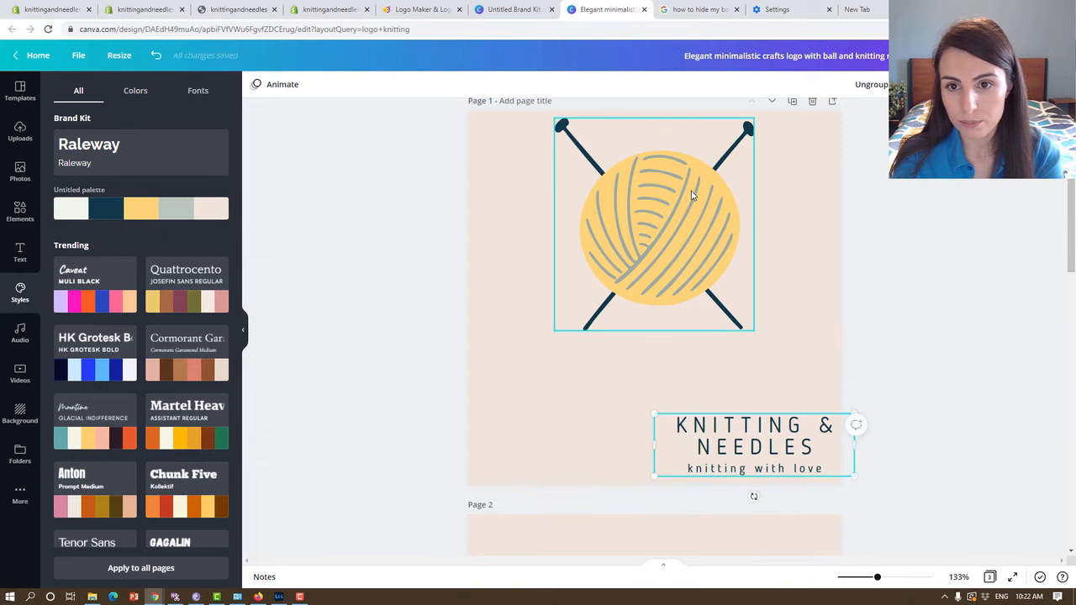
pyautogui.moveTo(753, 119); pyautogui.dragTo(629, 247)
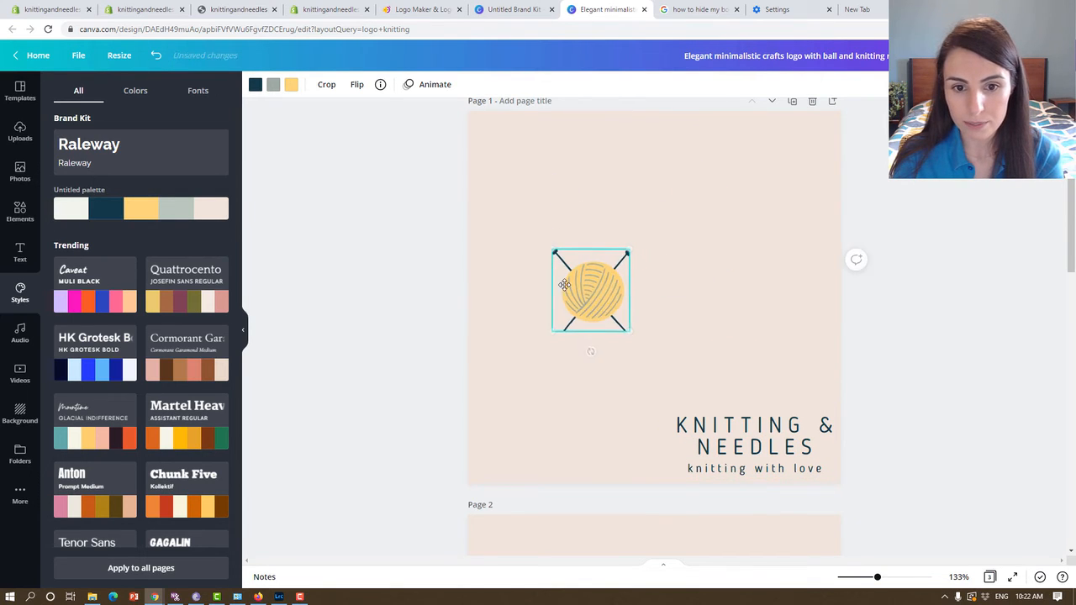
pyautogui.moveTo(589, 290); pyautogui.dragTo(544, 297)
pyautogui.moveTo(755, 434); pyautogui.dragTo(686, 284)
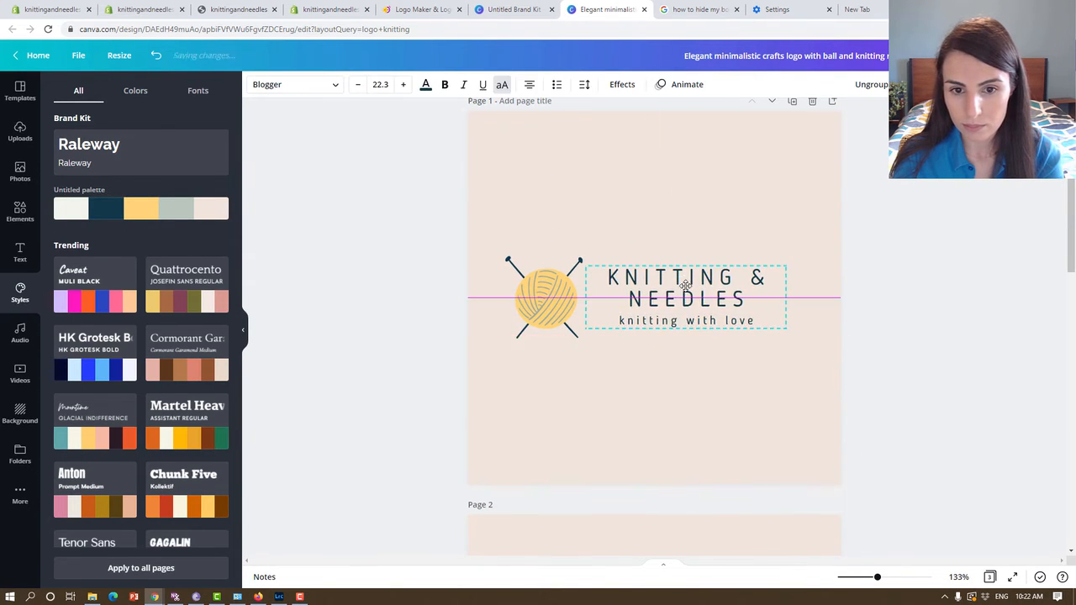
pyautogui.click(864, 352)
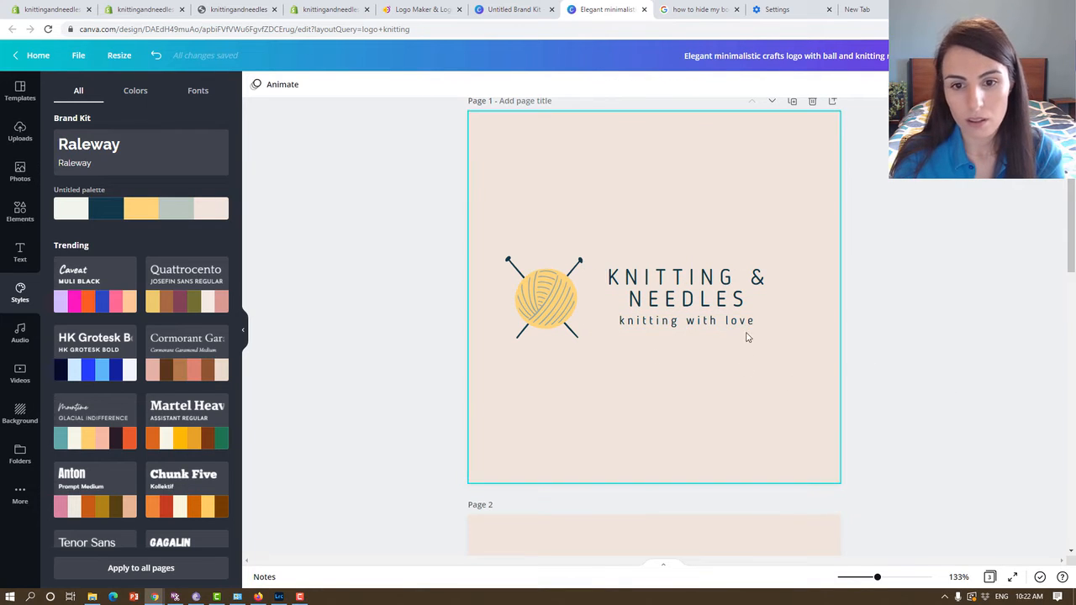
# Select the yarn ball and text together and centre them horizontally on page 1.
pyautogui.click(715, 303)
pyautogui.moveTo(1009, 384); pyautogui.dragTo(538, 289)
pyautogui.moveTo(672, 295)
pyautogui.mouseDown()
pyautogui.moveTo(714, 295)
pyautogui.moveTo(689, 295)
pyautogui.mouseUp()
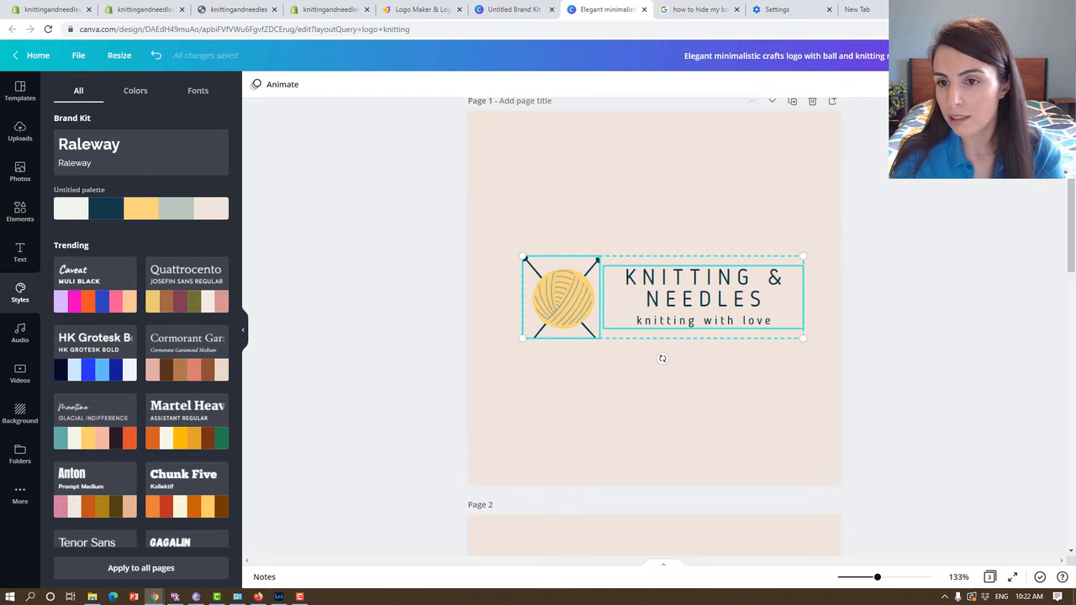
# Download only page 1 as a PNG with a transparent background and save it in the "red yarn" folder.
pyautogui.click(1015, 55)
pyautogui.click(942, 200)
pyautogui.click(946, 263)
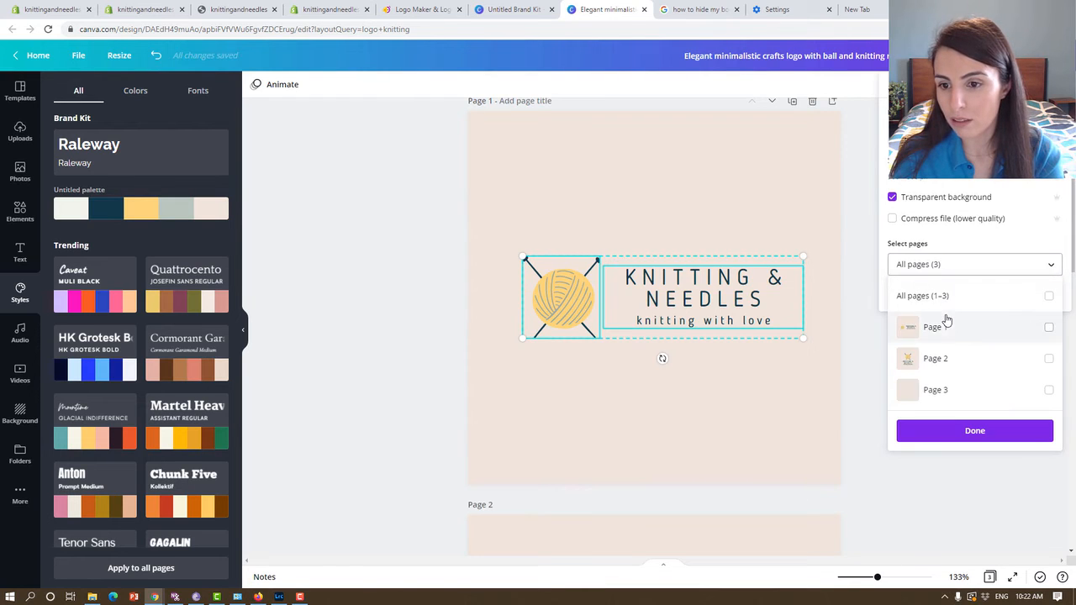
pyautogui.click(944, 325)
pyautogui.click(975, 430)
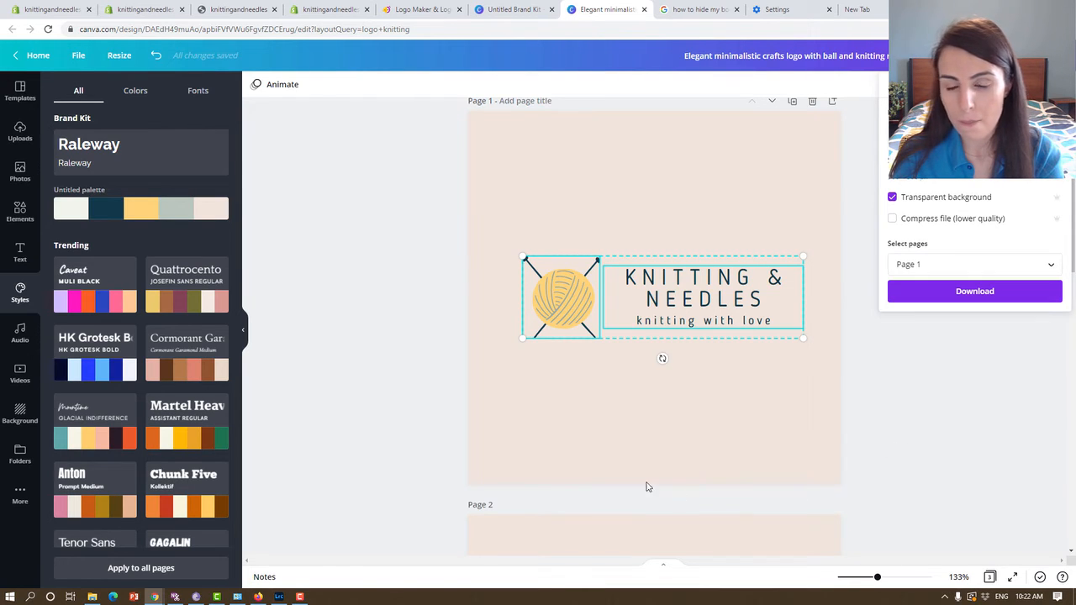
pyautogui.click(1006, 295)
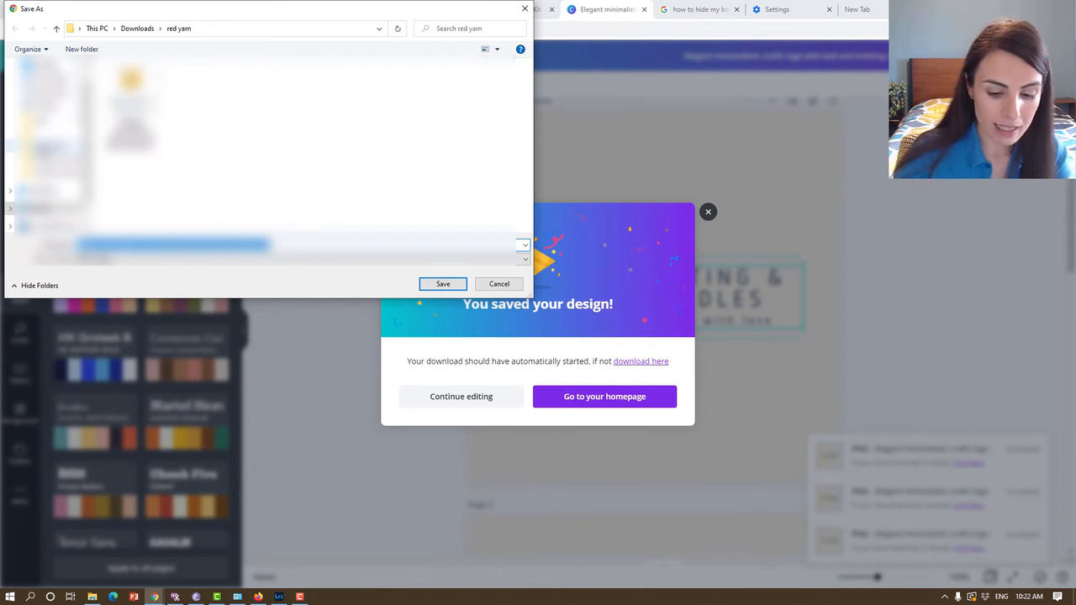
pyautogui.write('re')
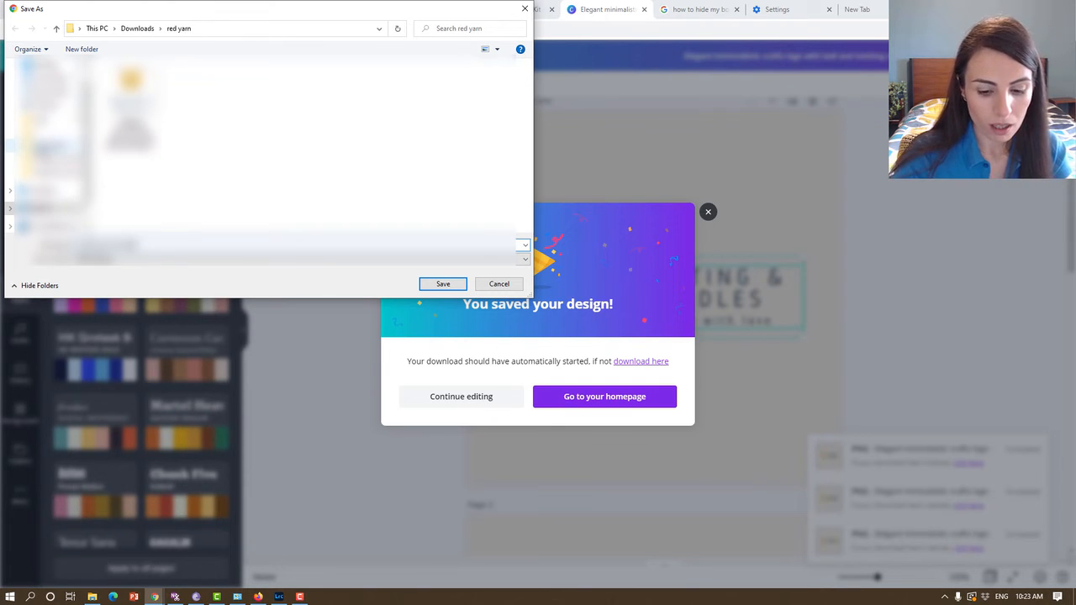
pyautogui.press('Return')
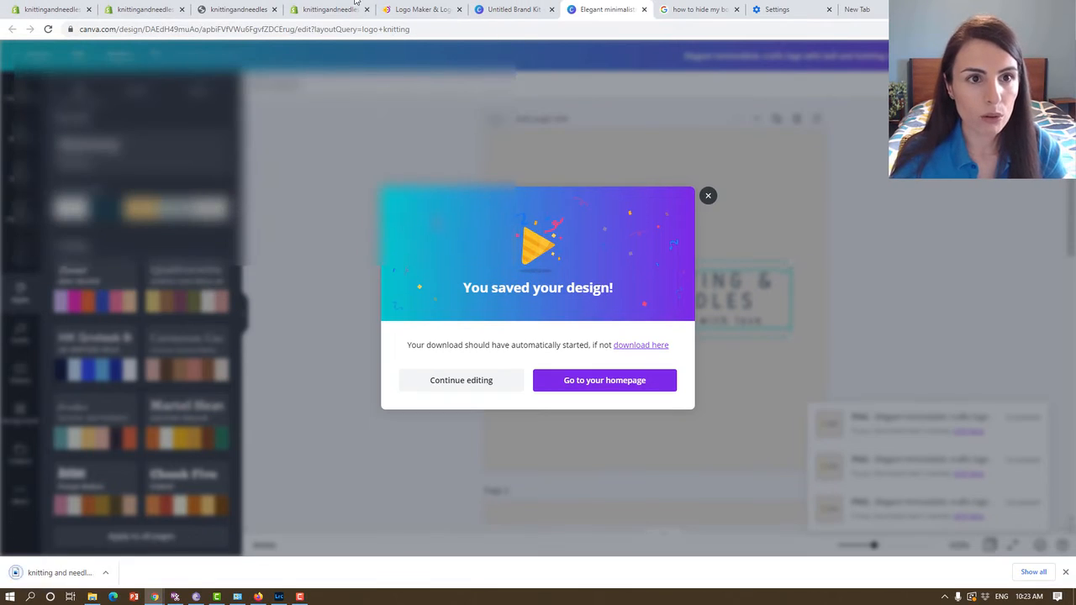
# Switch to the Shopify theme editor and upload the horizontal logo PNG to the header's image library.
pyautogui.click(296, 8)
pyautogui.click(56, 198)
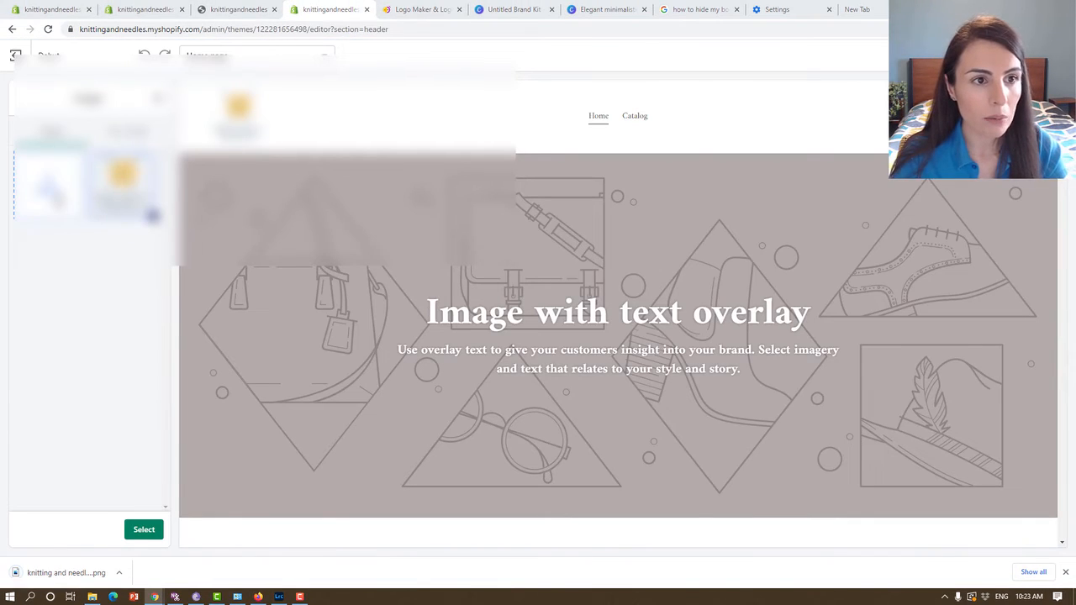
pyautogui.click(187, 98)
pyautogui.doubleClick(192, 97)
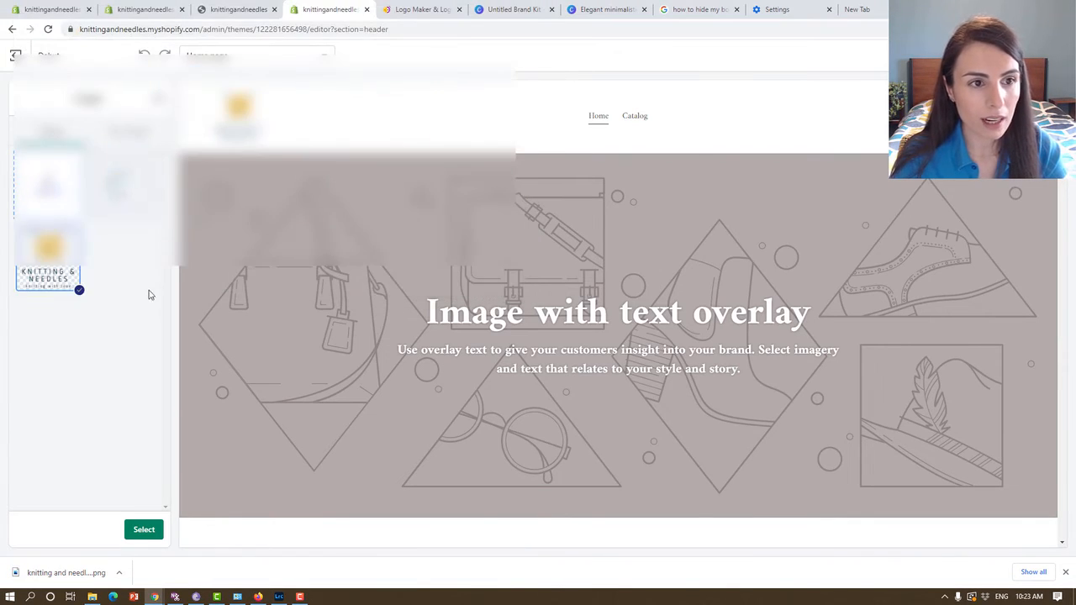
# Open the downloaded logo in Photos, crop the empty space above and below it, save it, and return to the theme editor.
pyautogui.click(80, 574)
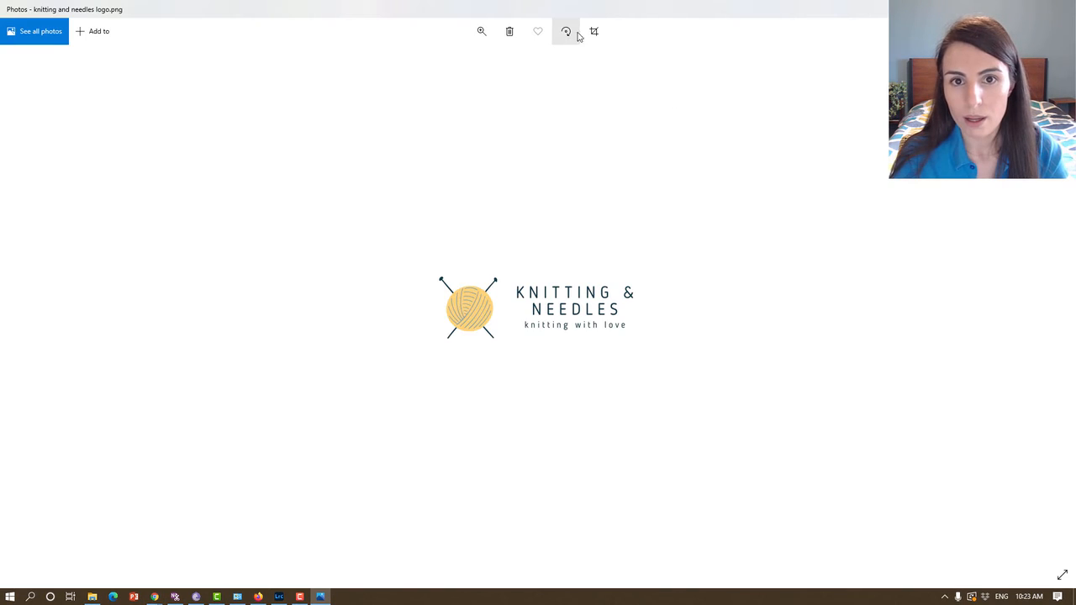
pyautogui.click(593, 31)
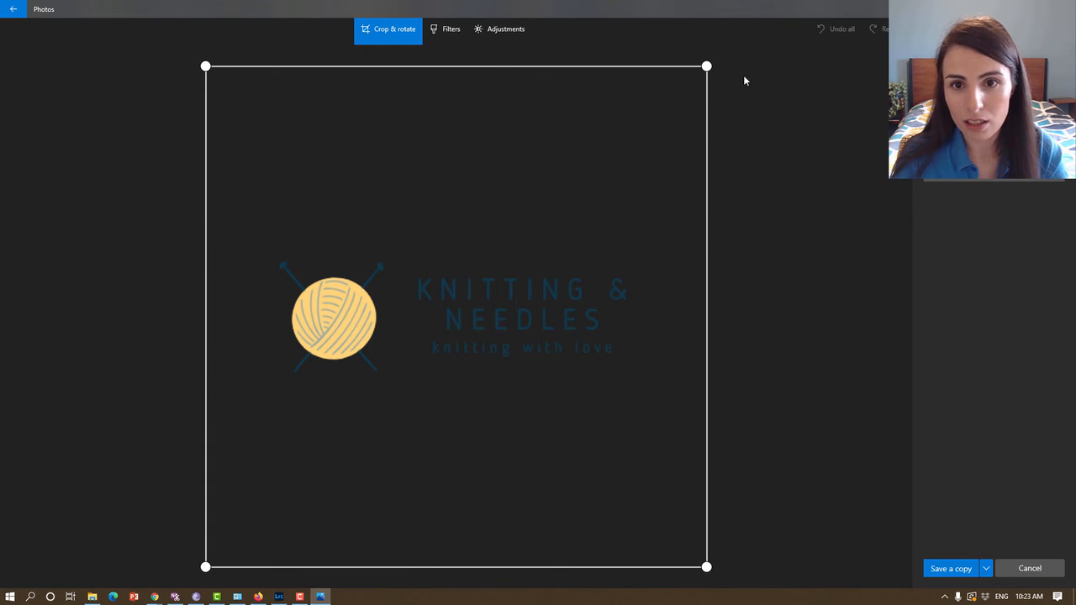
pyautogui.moveTo(706, 66); pyautogui.dragTo(704, 265)
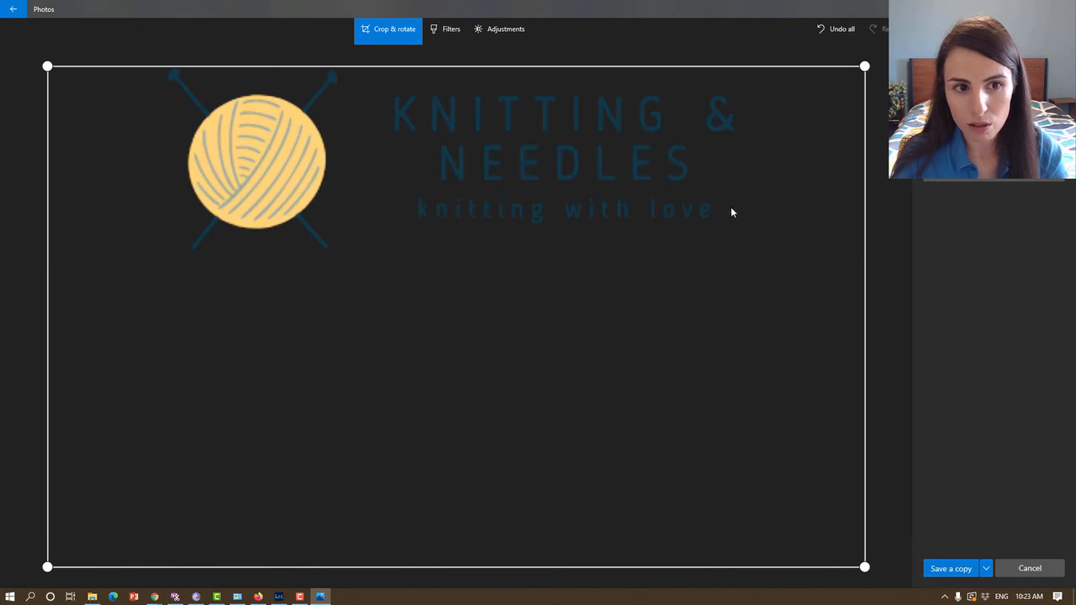
pyautogui.moveTo(865, 568); pyautogui.dragTo(898, 278)
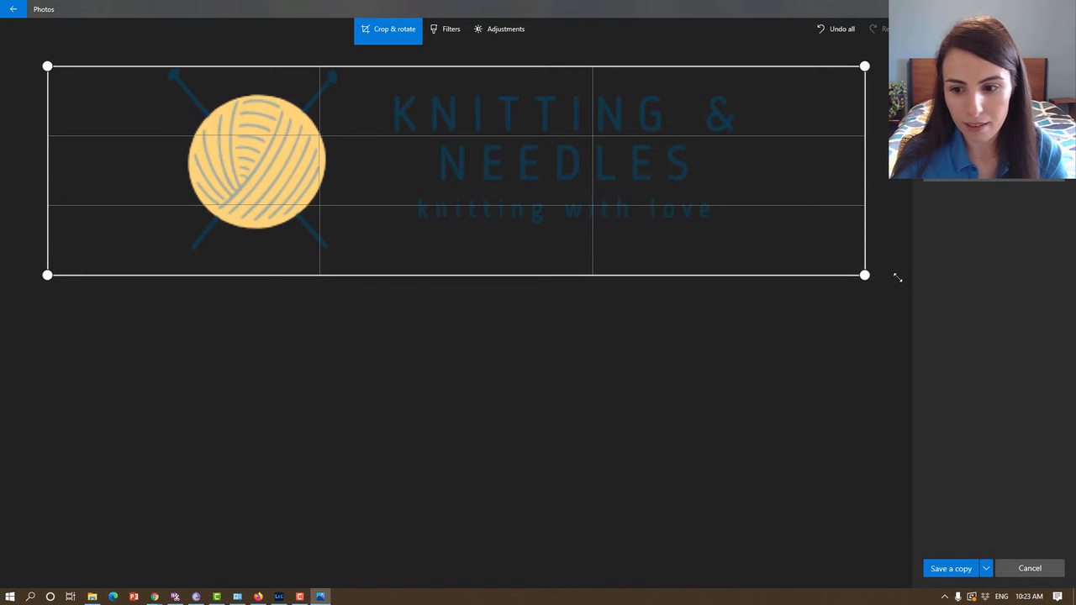
pyautogui.click(989, 570)
pyautogui.click(967, 551)
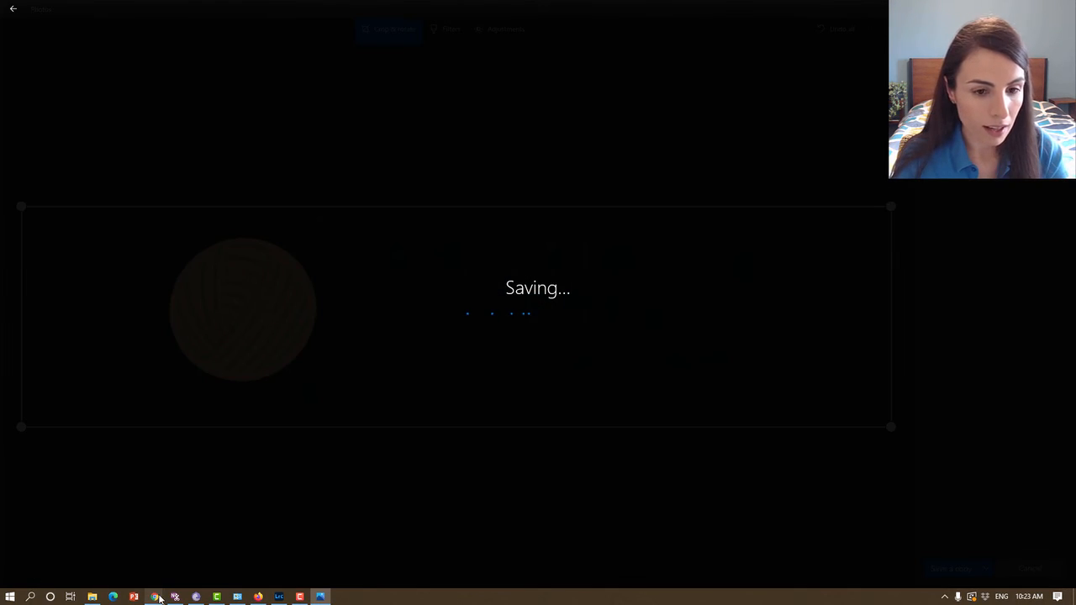
pyautogui.moveTo(159, 597)
pyautogui.click(232, 557)
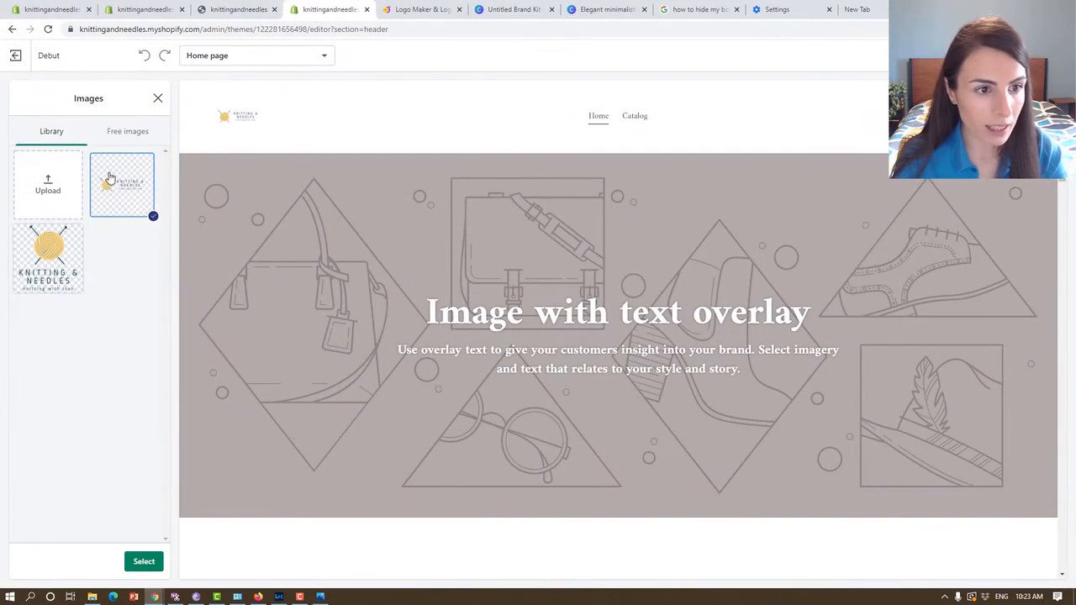
# Select the earlier stacked logo in the image library.
pyautogui.click(67, 261)
pyautogui.rightClick(66, 254)
pyautogui.click(48, 338)
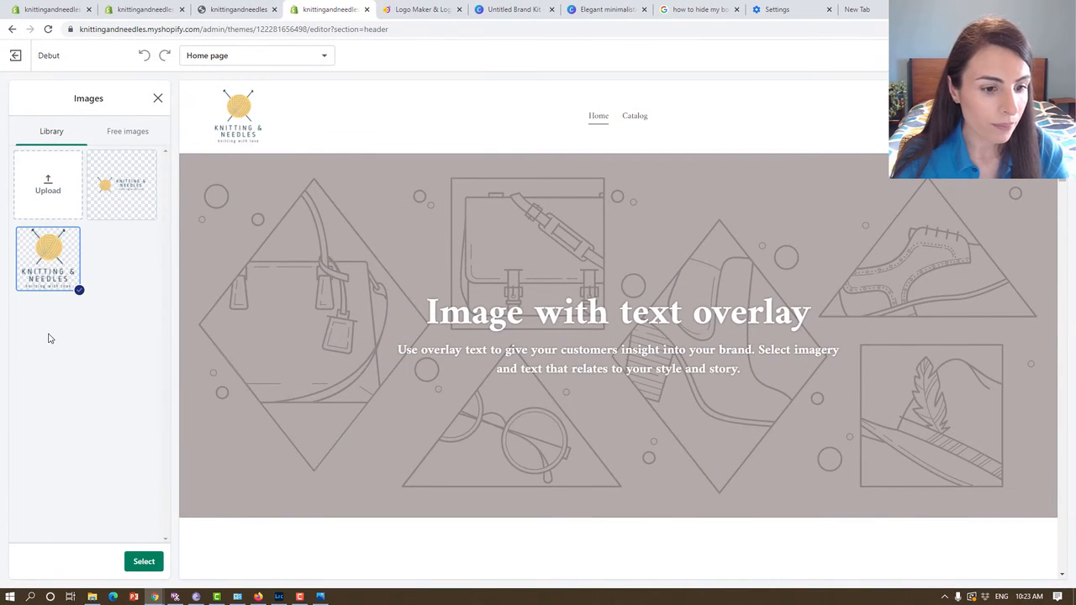
# Upload the cropped logo from the "red yarn" folder as the header logo and set the custom logo width to 220px.
pyautogui.click(66, 194)
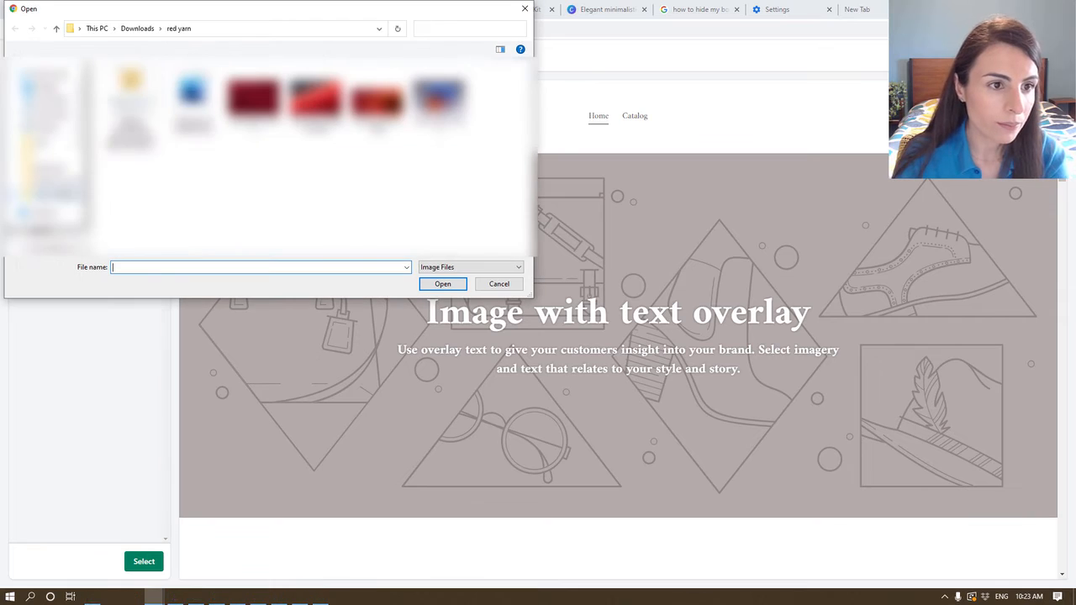
pyautogui.doubleClick(193, 101)
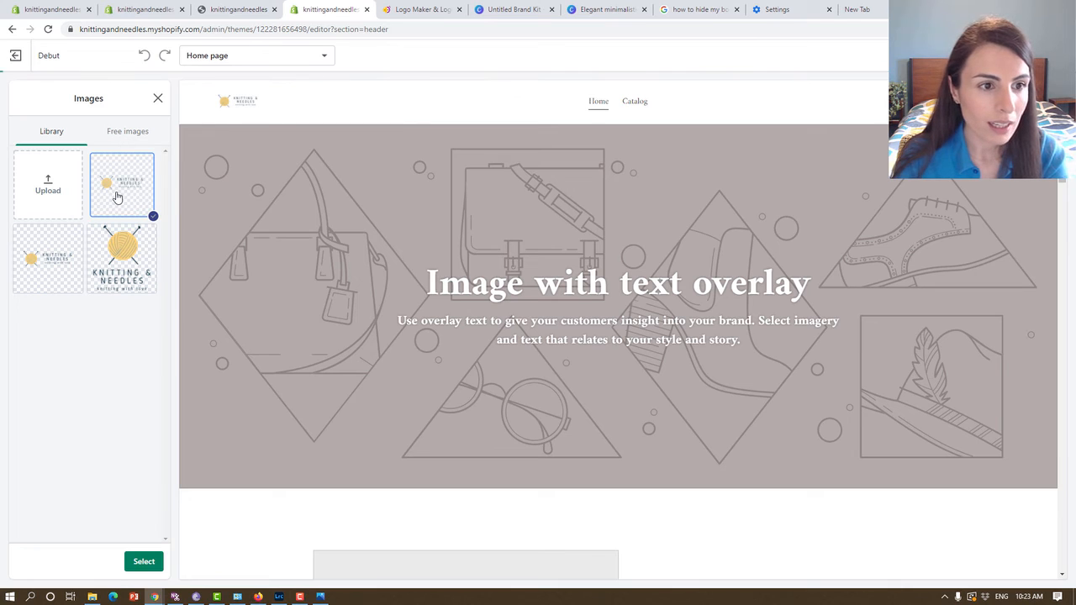
pyautogui.click(116, 196)
pyautogui.click(117, 197)
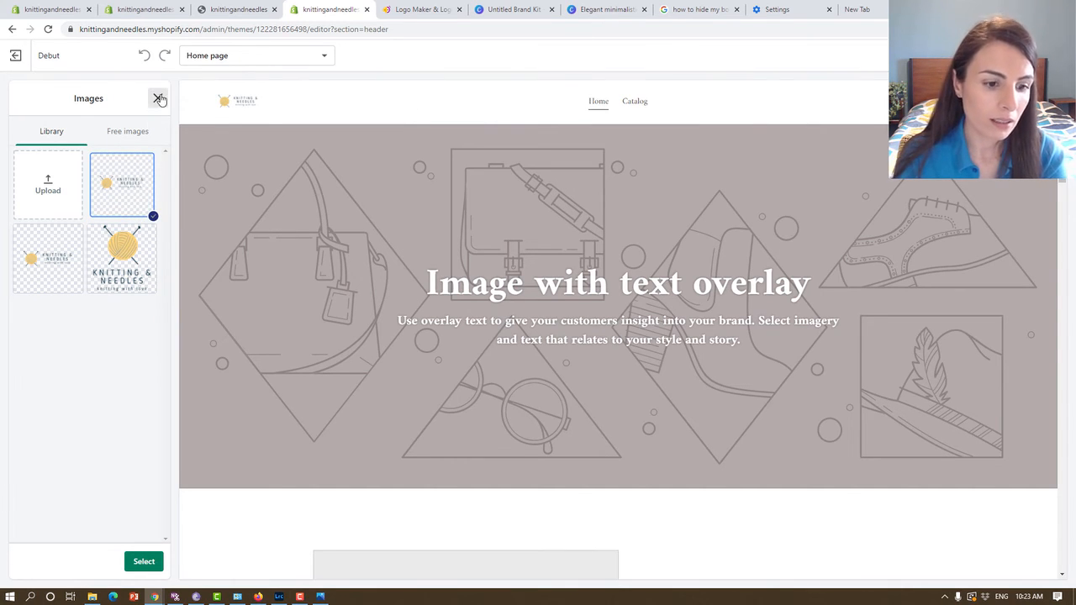
pyautogui.click(143, 562)
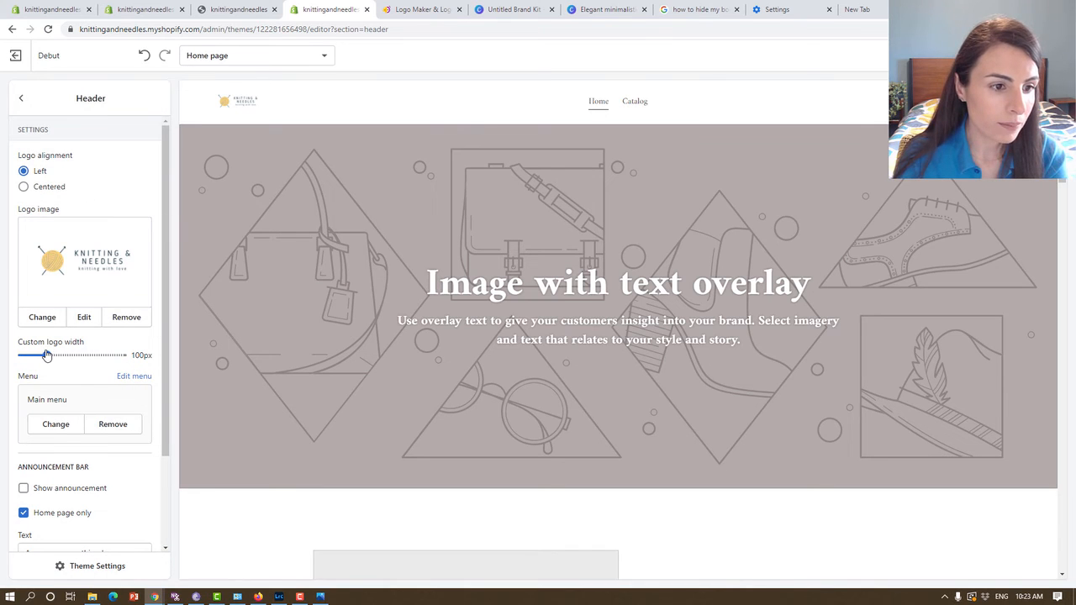
pyautogui.moveTo(60, 355); pyautogui.dragTo(98, 356)
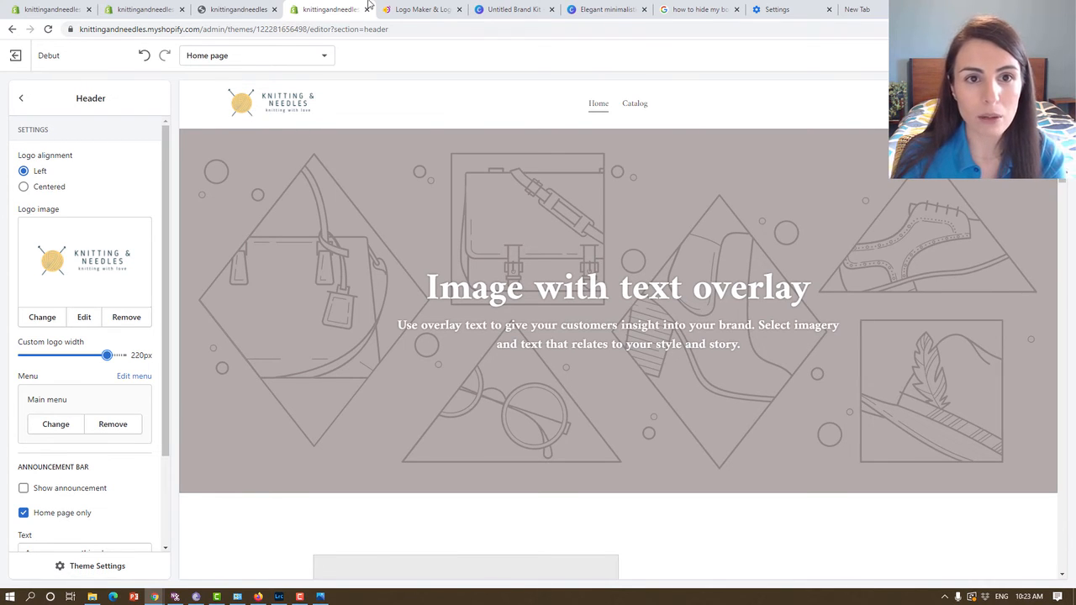
# Switch back to the Canva logo design, dismiss the download message, and delete the text group from page 1.
pyautogui.click(508, 10)
pyautogui.click(617, 11)
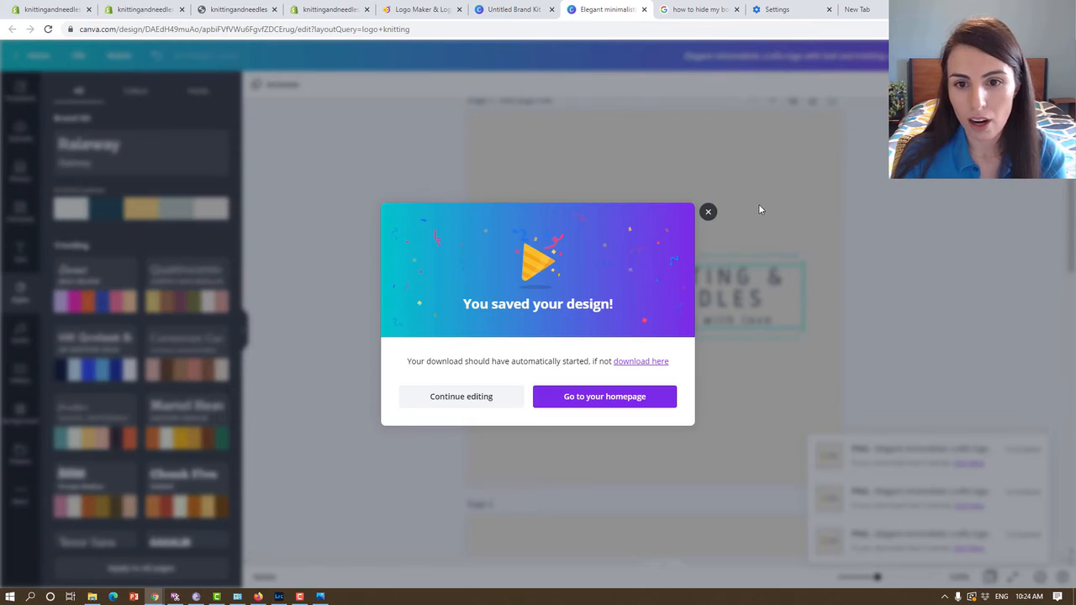
pyautogui.click(710, 211)
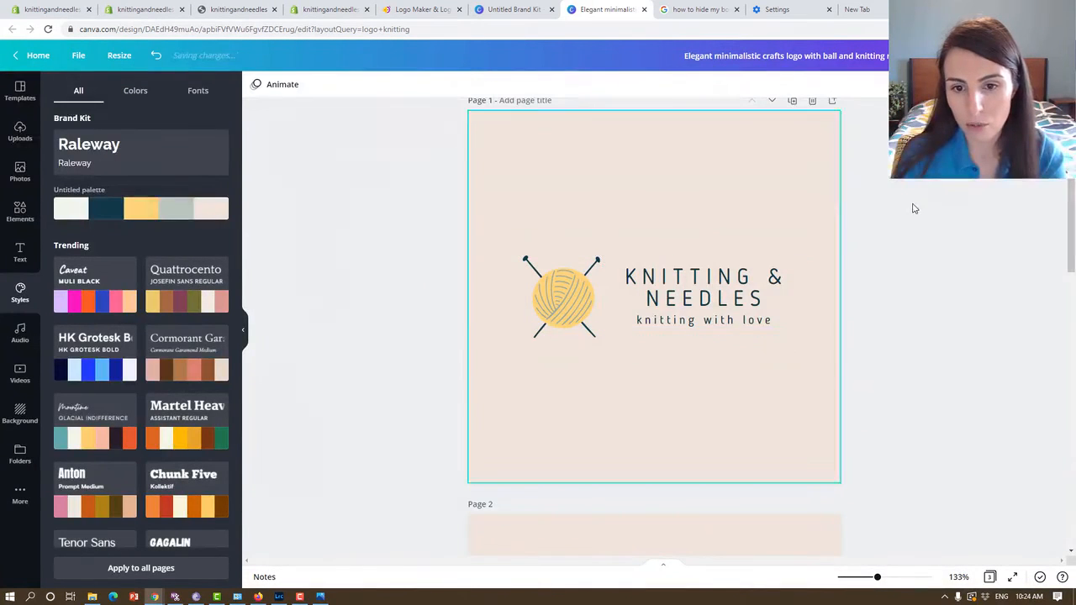
pyautogui.moveTo(913, 209); pyautogui.dragTo(711, 408)
pyautogui.press('Delete')
# Enlarge the yarn ball with needles and centre it on page 1.
pyautogui.click(560, 318)
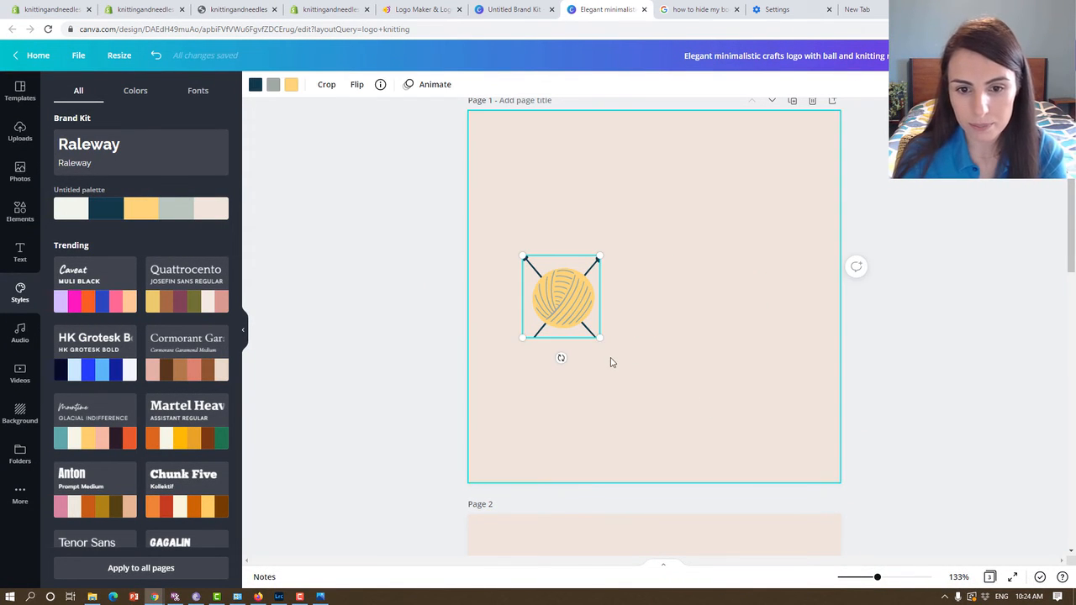
pyautogui.moveTo(601, 338); pyautogui.dragTo(712, 457)
pyautogui.moveTo(639, 400); pyautogui.dragTo(677, 335)
# Try to set a custom design size of 32 × 32 px.
pyautogui.click(119, 55)
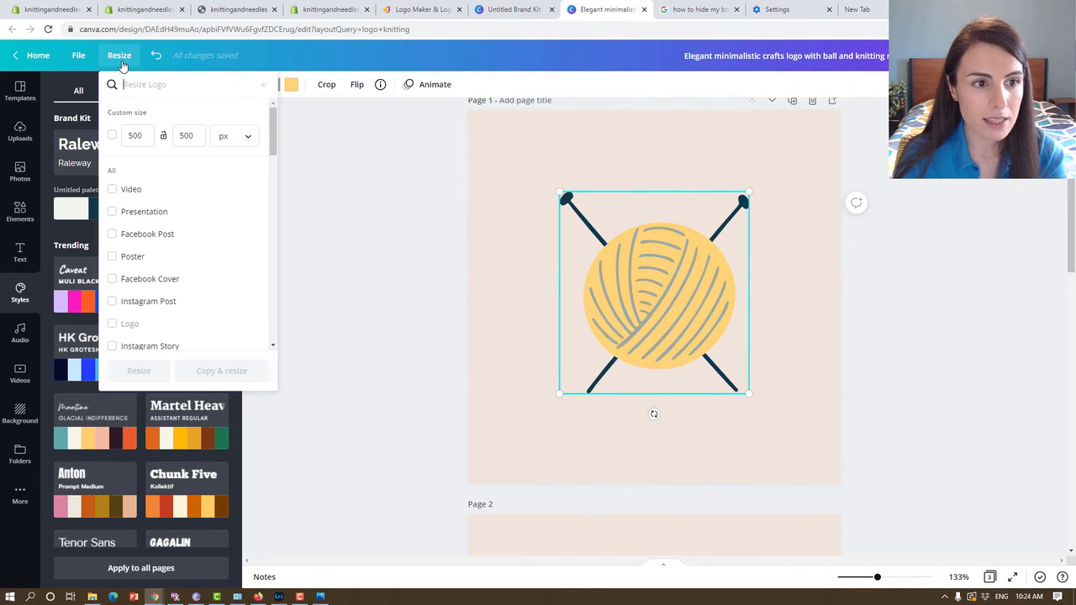
pyautogui.doubleClick(134, 135)
pyautogui.write('32')
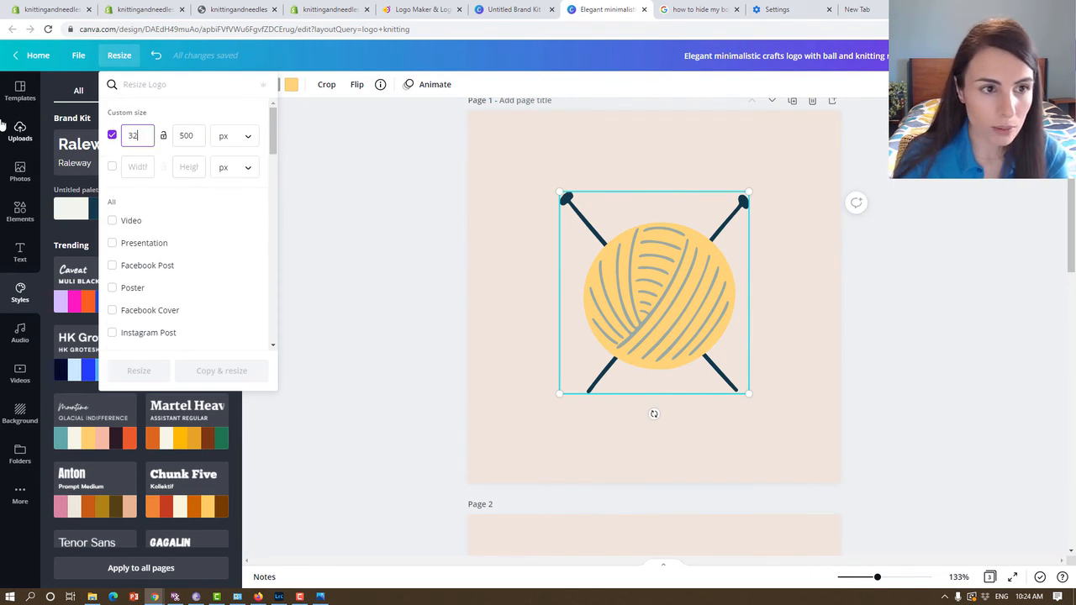
pyautogui.doubleClick(188, 135)
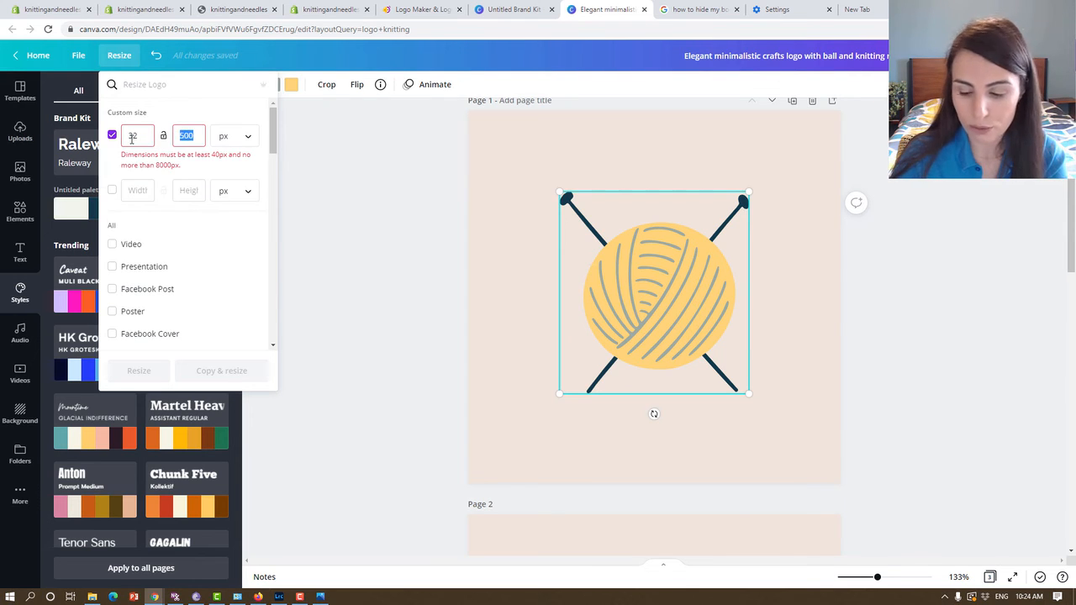
pyautogui.write('32')
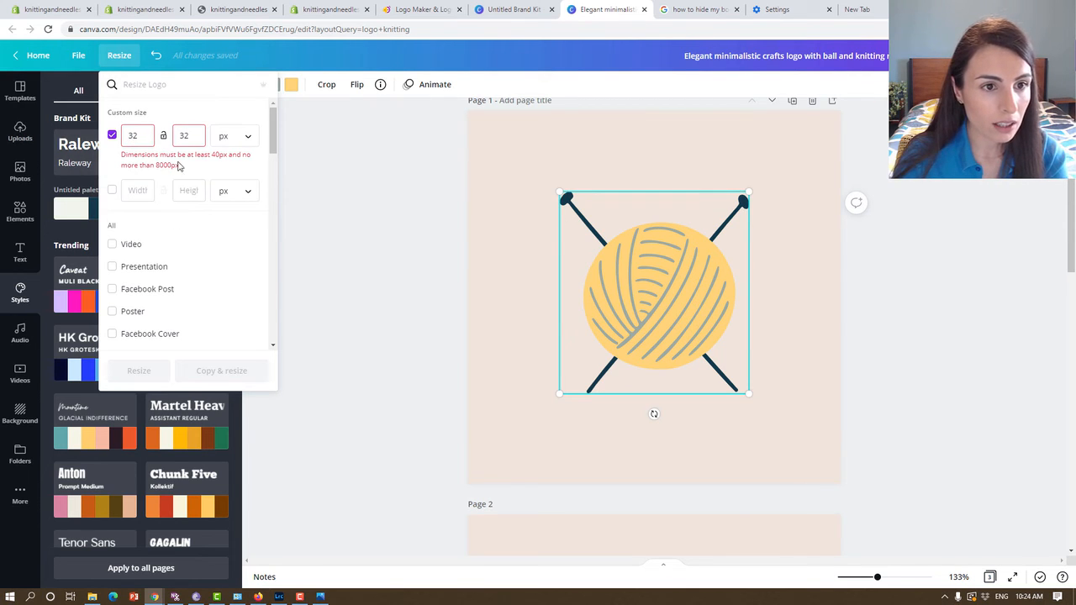
# Resize the design to a custom size of 40 × 40 px.
pyautogui.doubleClick(133, 135)
pyautogui.write('40')
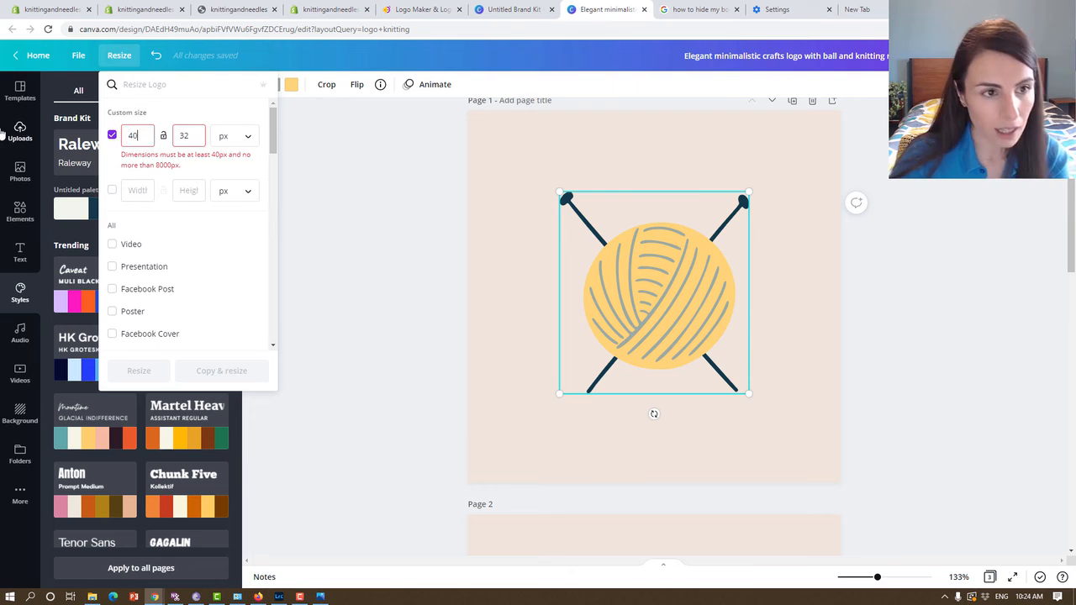
pyautogui.click(190, 139)
pyautogui.doubleClick(190, 139)
pyautogui.write('40')
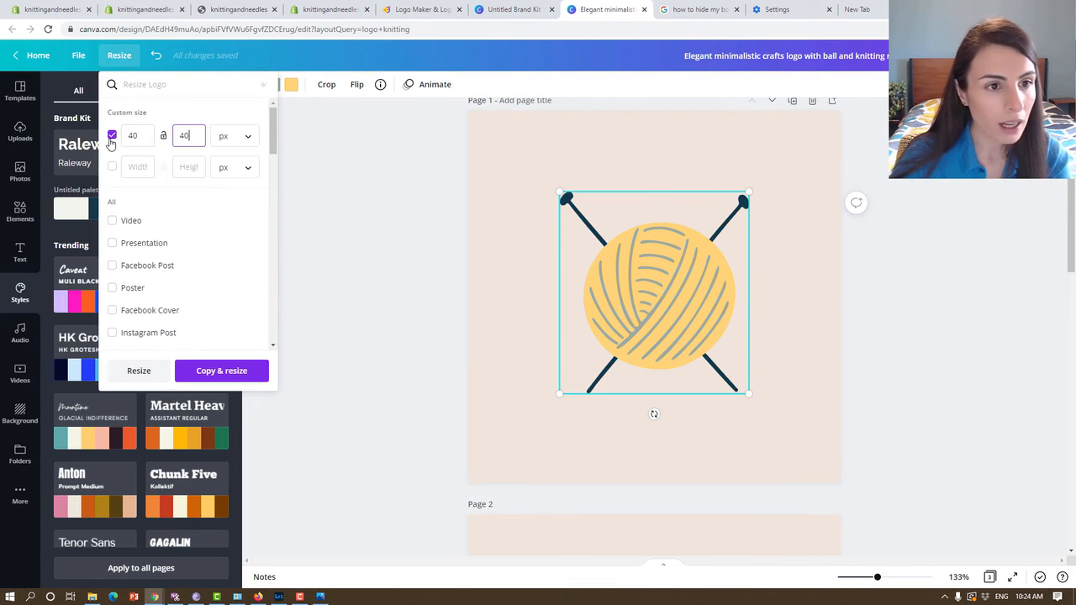
pyautogui.click(144, 377)
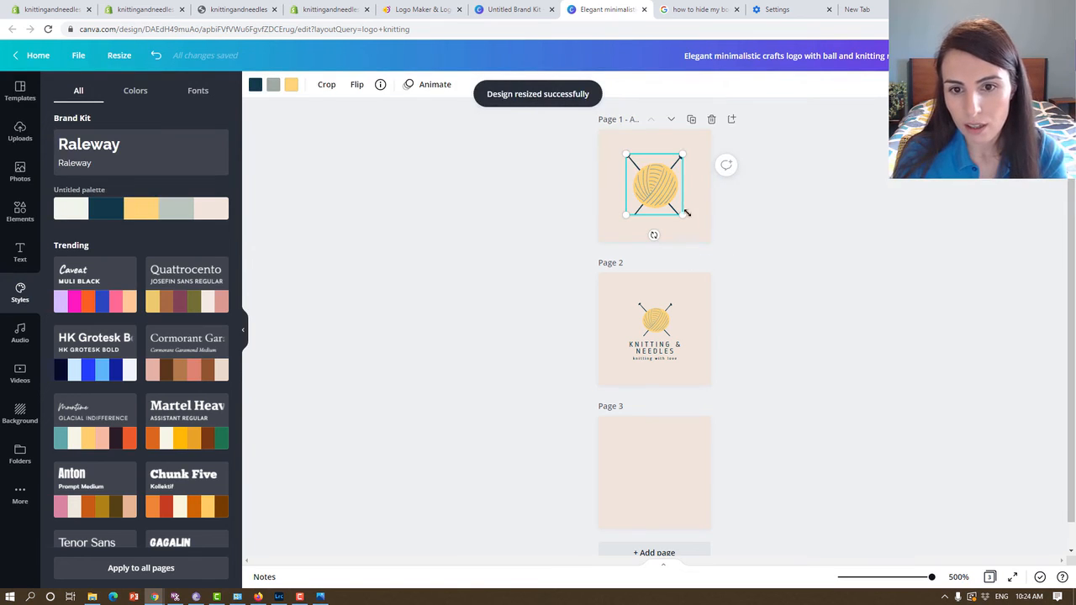
# Enlarge the yarn ball with needles until it nearly fills page 1 and centre it on the page.
pyautogui.moveTo(697, 228); pyautogui.dragTo(708, 241)
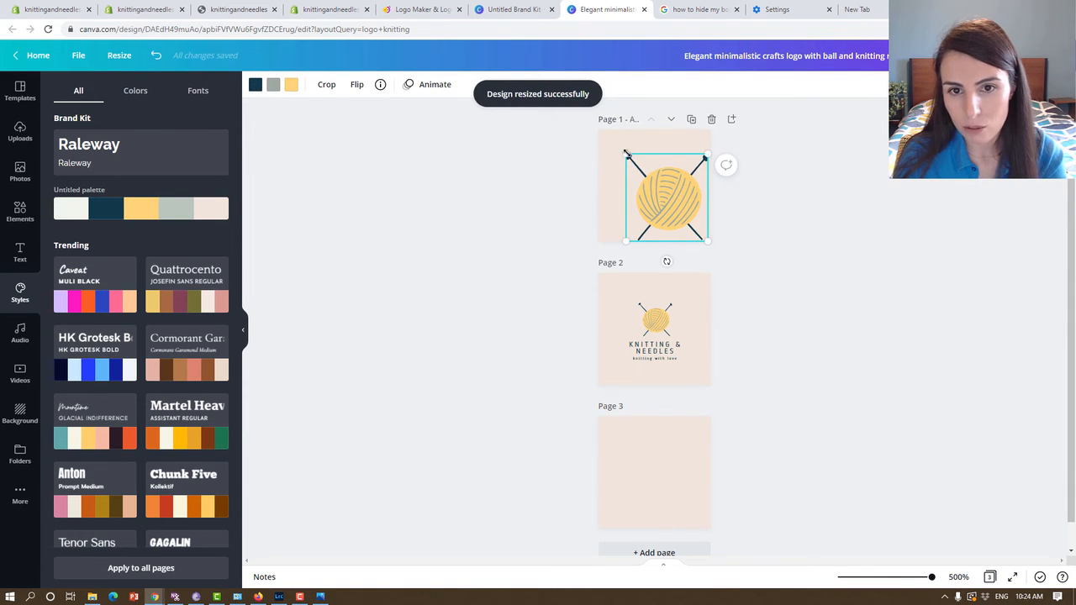
pyautogui.moveTo(627, 154); pyautogui.dragTo(609, 138)
pyautogui.moveTo(646, 174); pyautogui.dragTo(639, 169)
# Download only page 1 as a PNG with a transparent background and save it as "favicon" in the "red yarn" folder.
pyautogui.click(1009, 55)
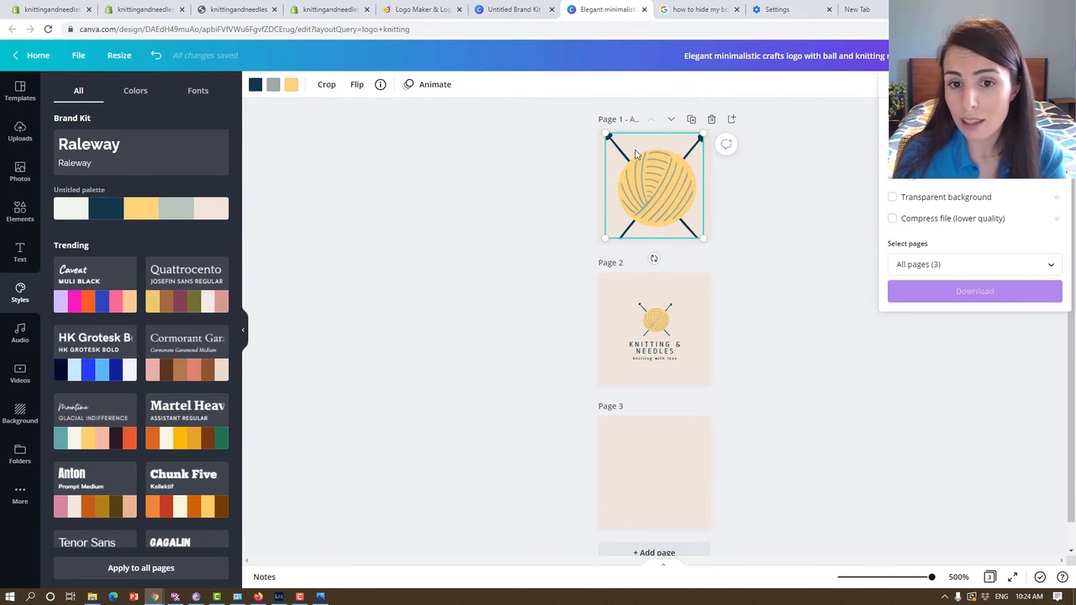
pyautogui.click(893, 198)
pyautogui.click(940, 264)
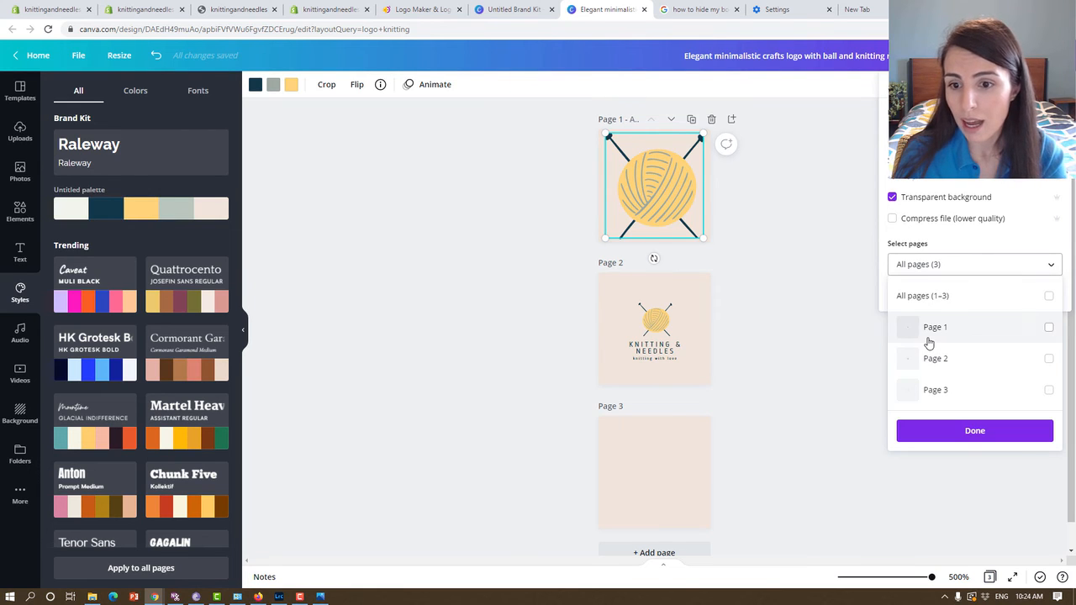
pyautogui.click(929, 336)
pyautogui.click(950, 431)
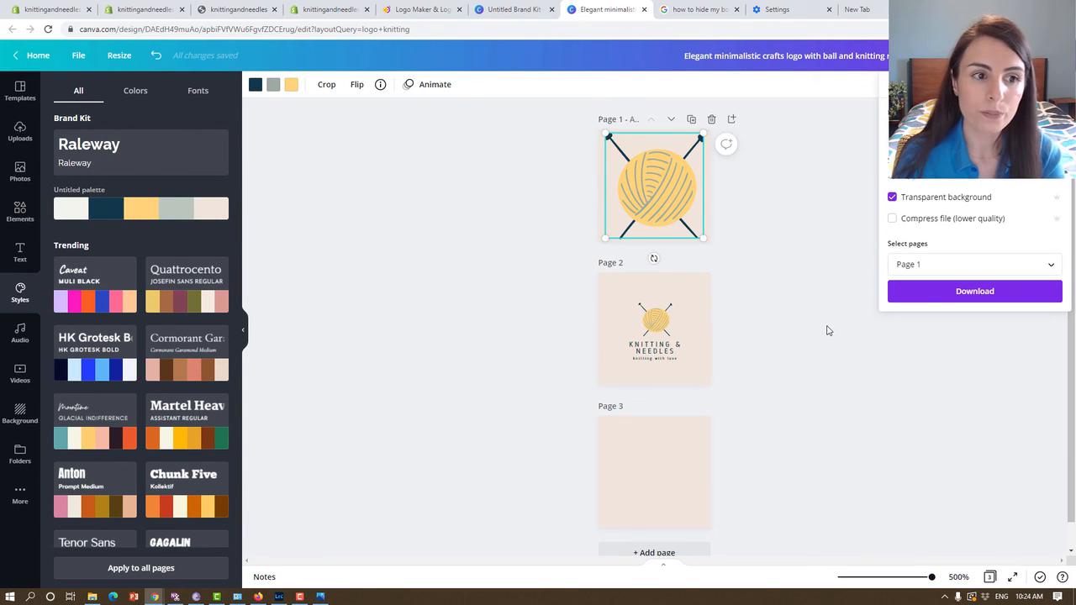
pyautogui.click(963, 293)
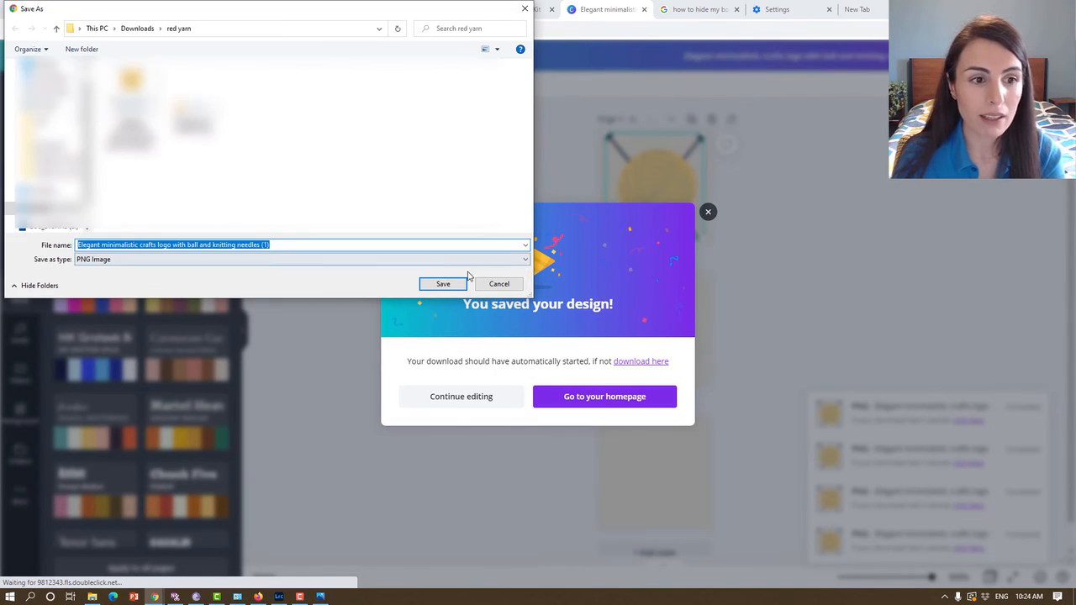
pyautogui.write('favico')
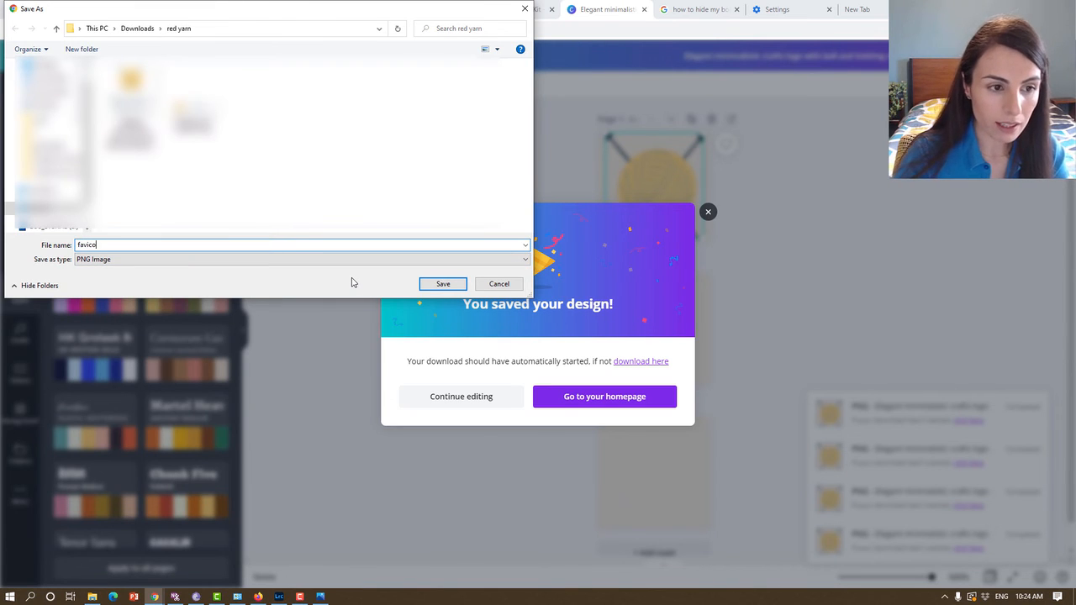
pyautogui.write('n')
pyautogui.press('Return')
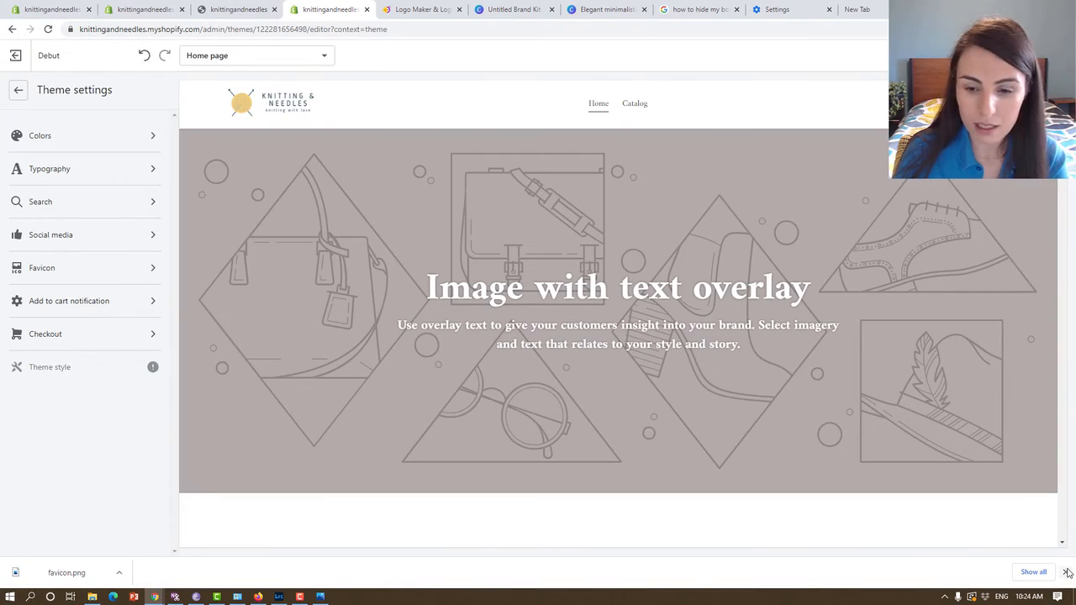
# Switch to the Shopify theme editor and upload the favicon file from the "red yarn" folder as the theme's favicon image.
pyautogui.click(1067, 572)
pyautogui.click(63, 267)
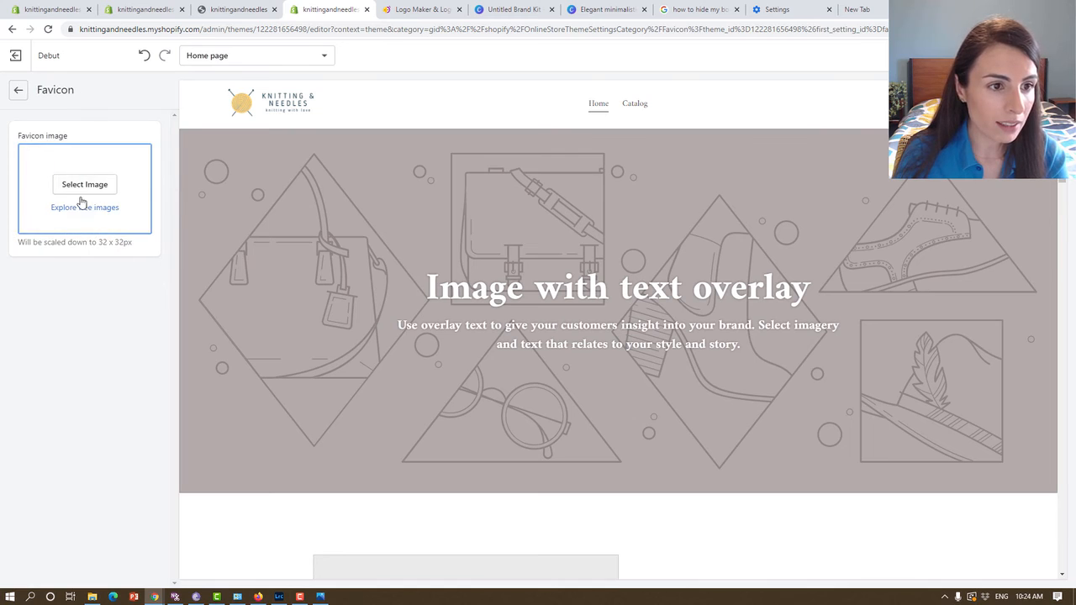
pyautogui.click(82, 190)
pyautogui.click(60, 201)
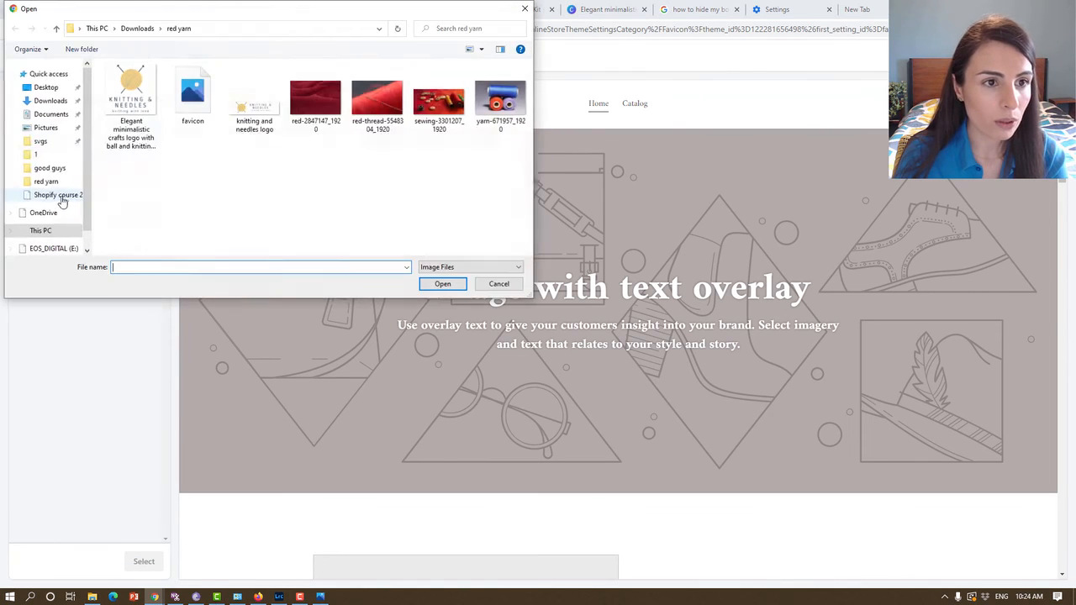
pyautogui.doubleClick(192, 97)
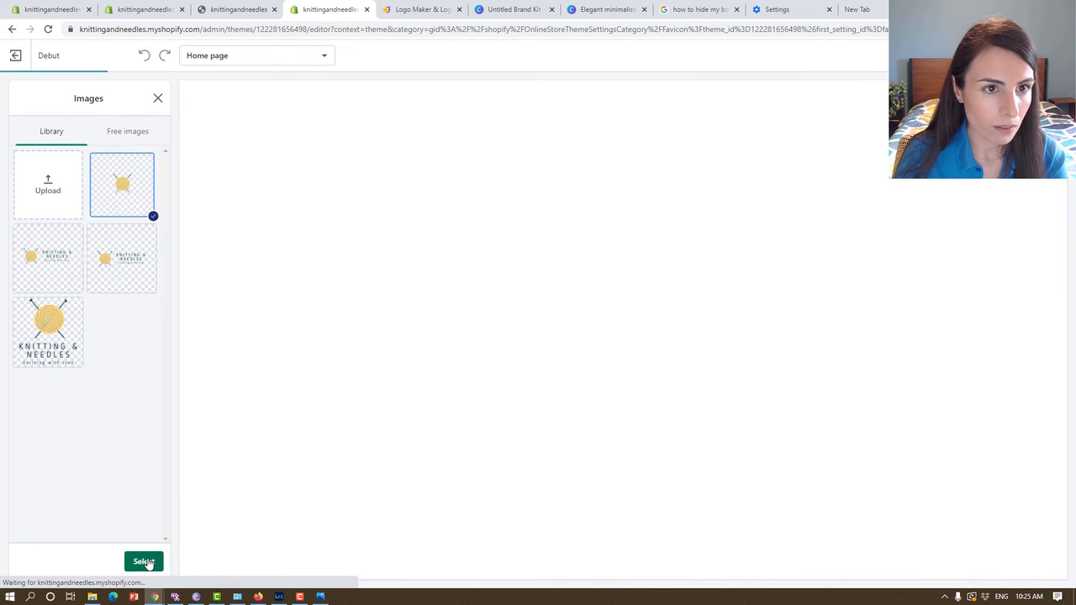
pyautogui.click(144, 562)
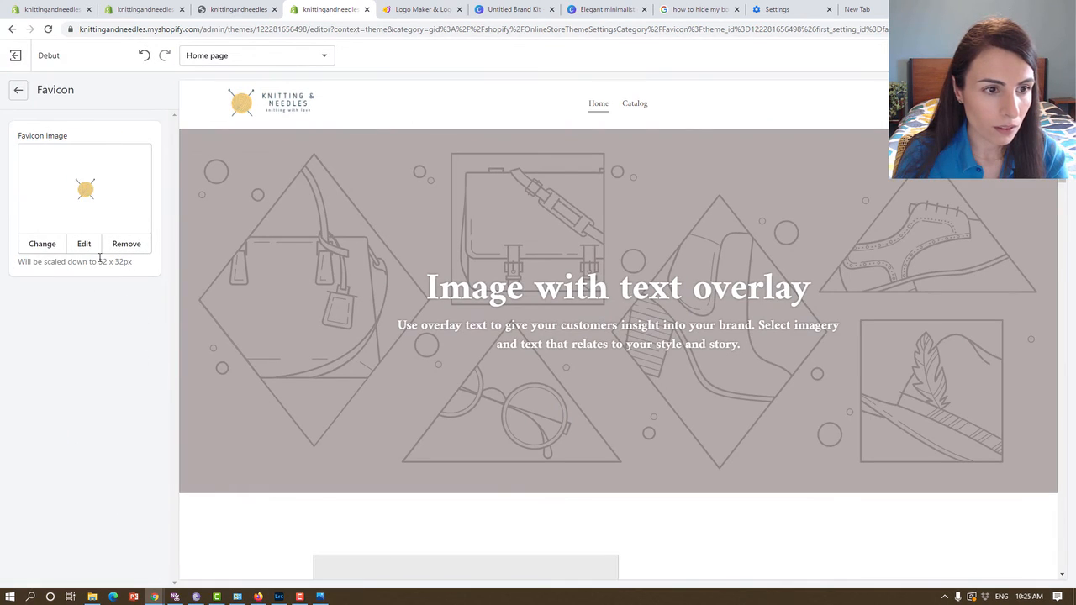
# Return to the home page sections, save the theme changes and view the Debut theme as the online store.
pyautogui.click(19, 90)
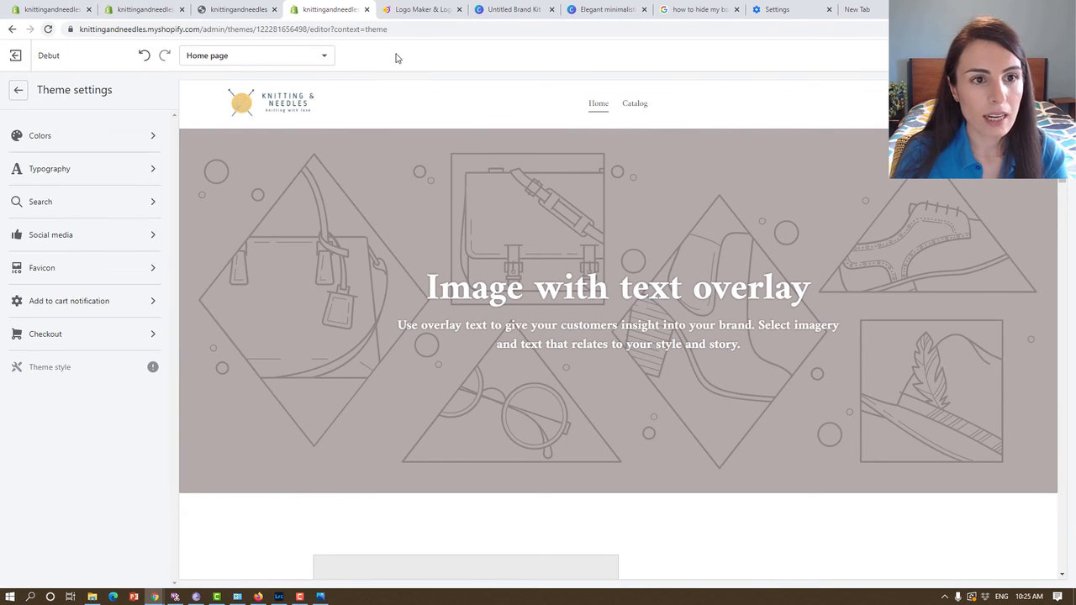
pyautogui.click(19, 90)
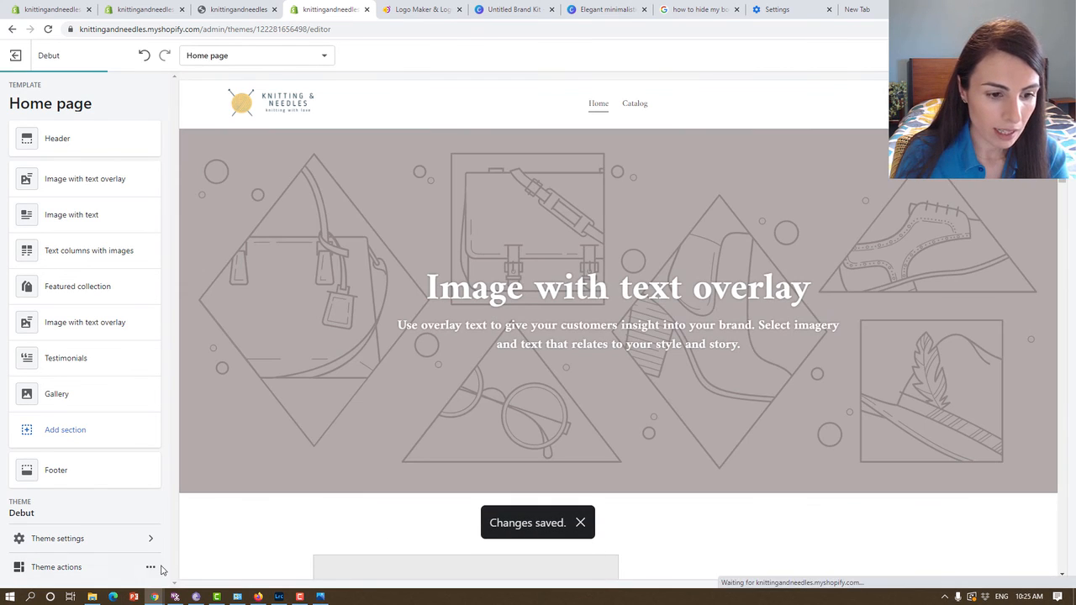
pyautogui.click(150, 570)
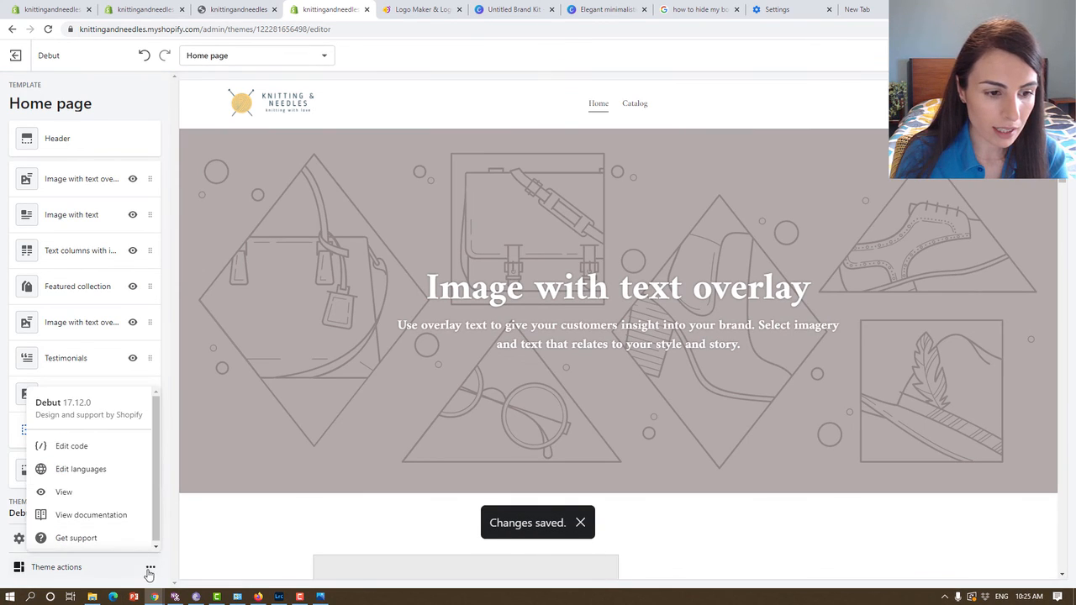
pyautogui.click(73, 494)
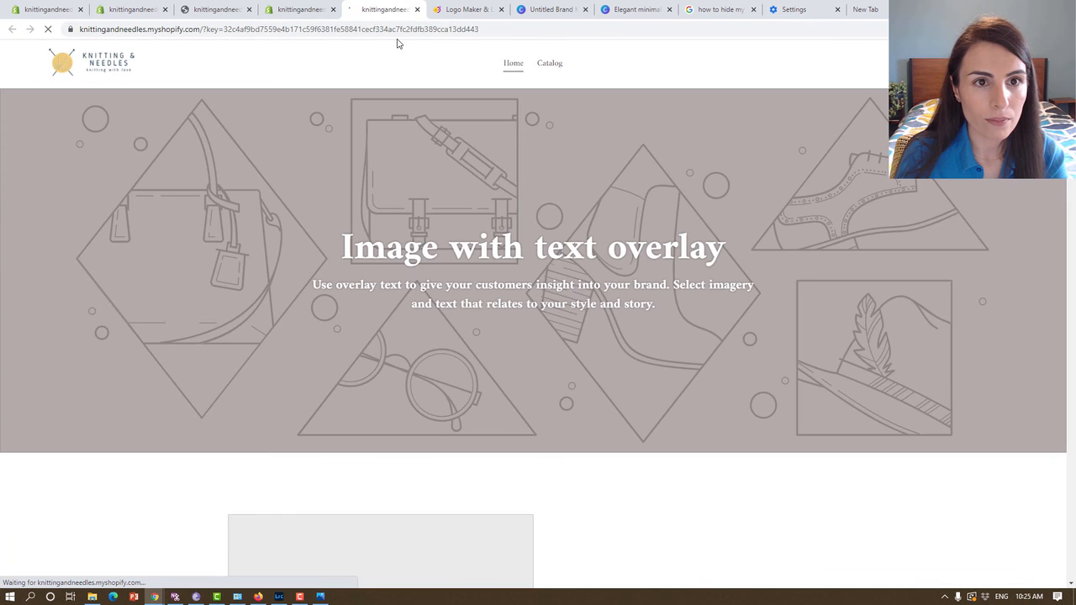